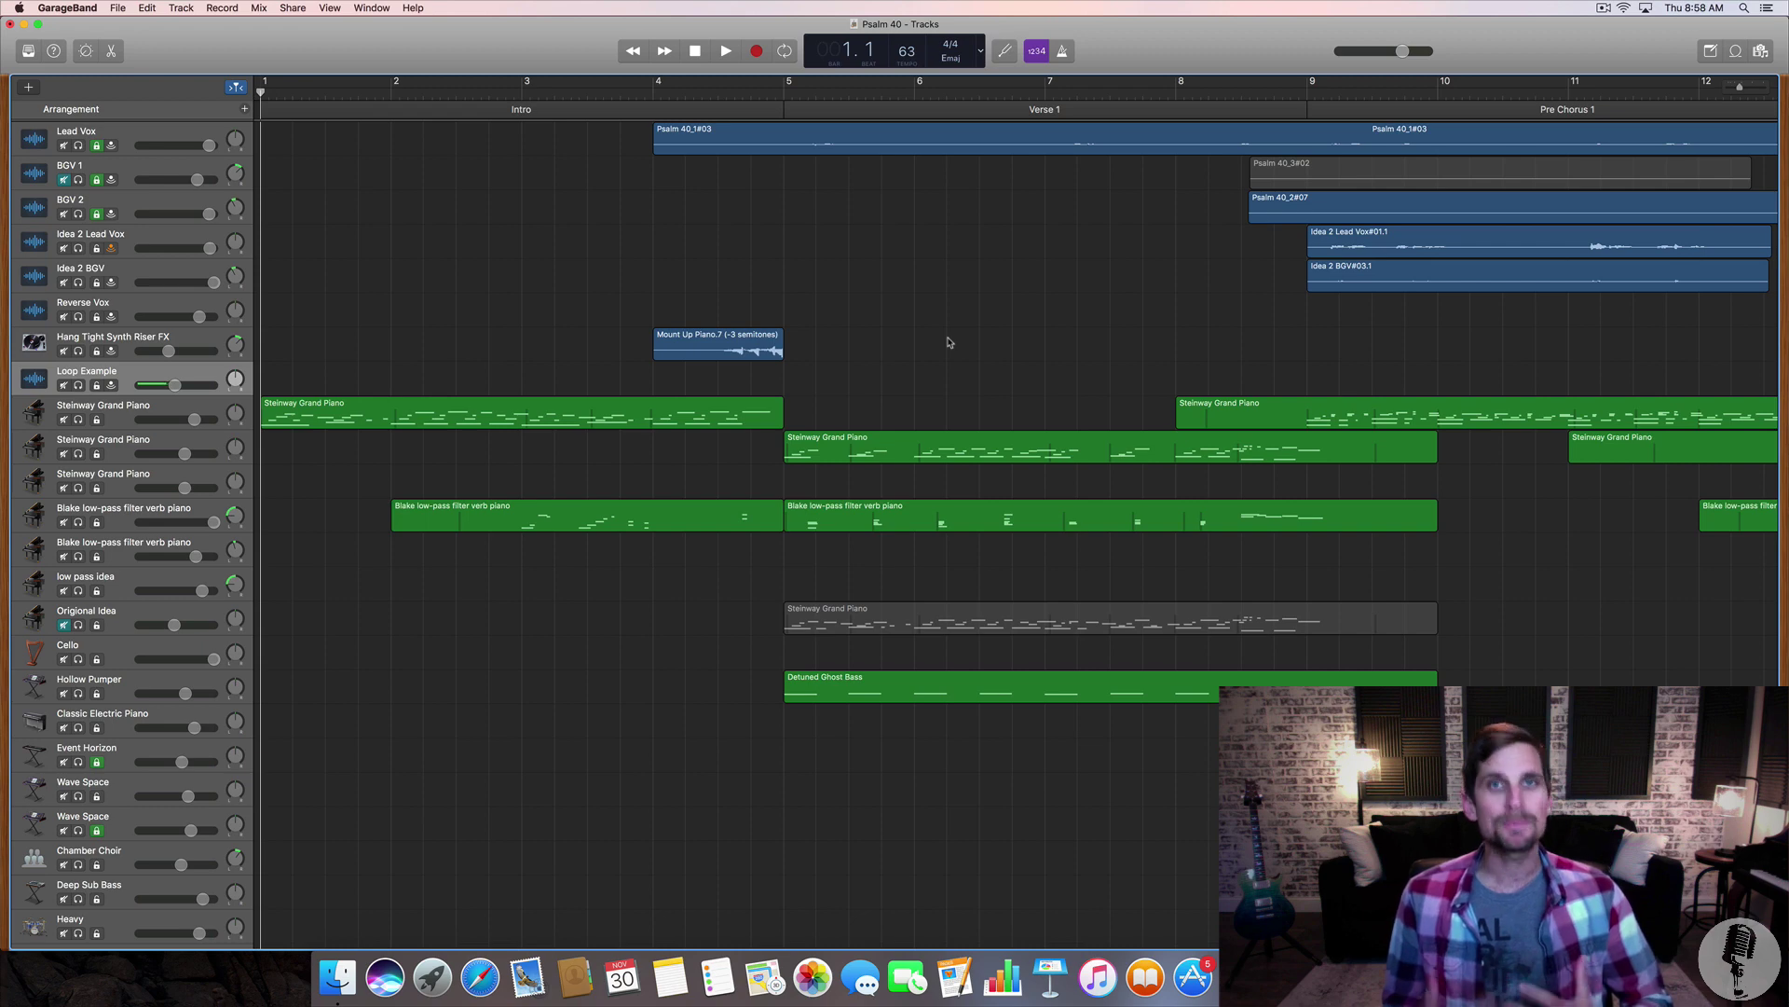
- Select the Hang Tight Synth Riser FX track and play the intro from bar 3
key(Up)
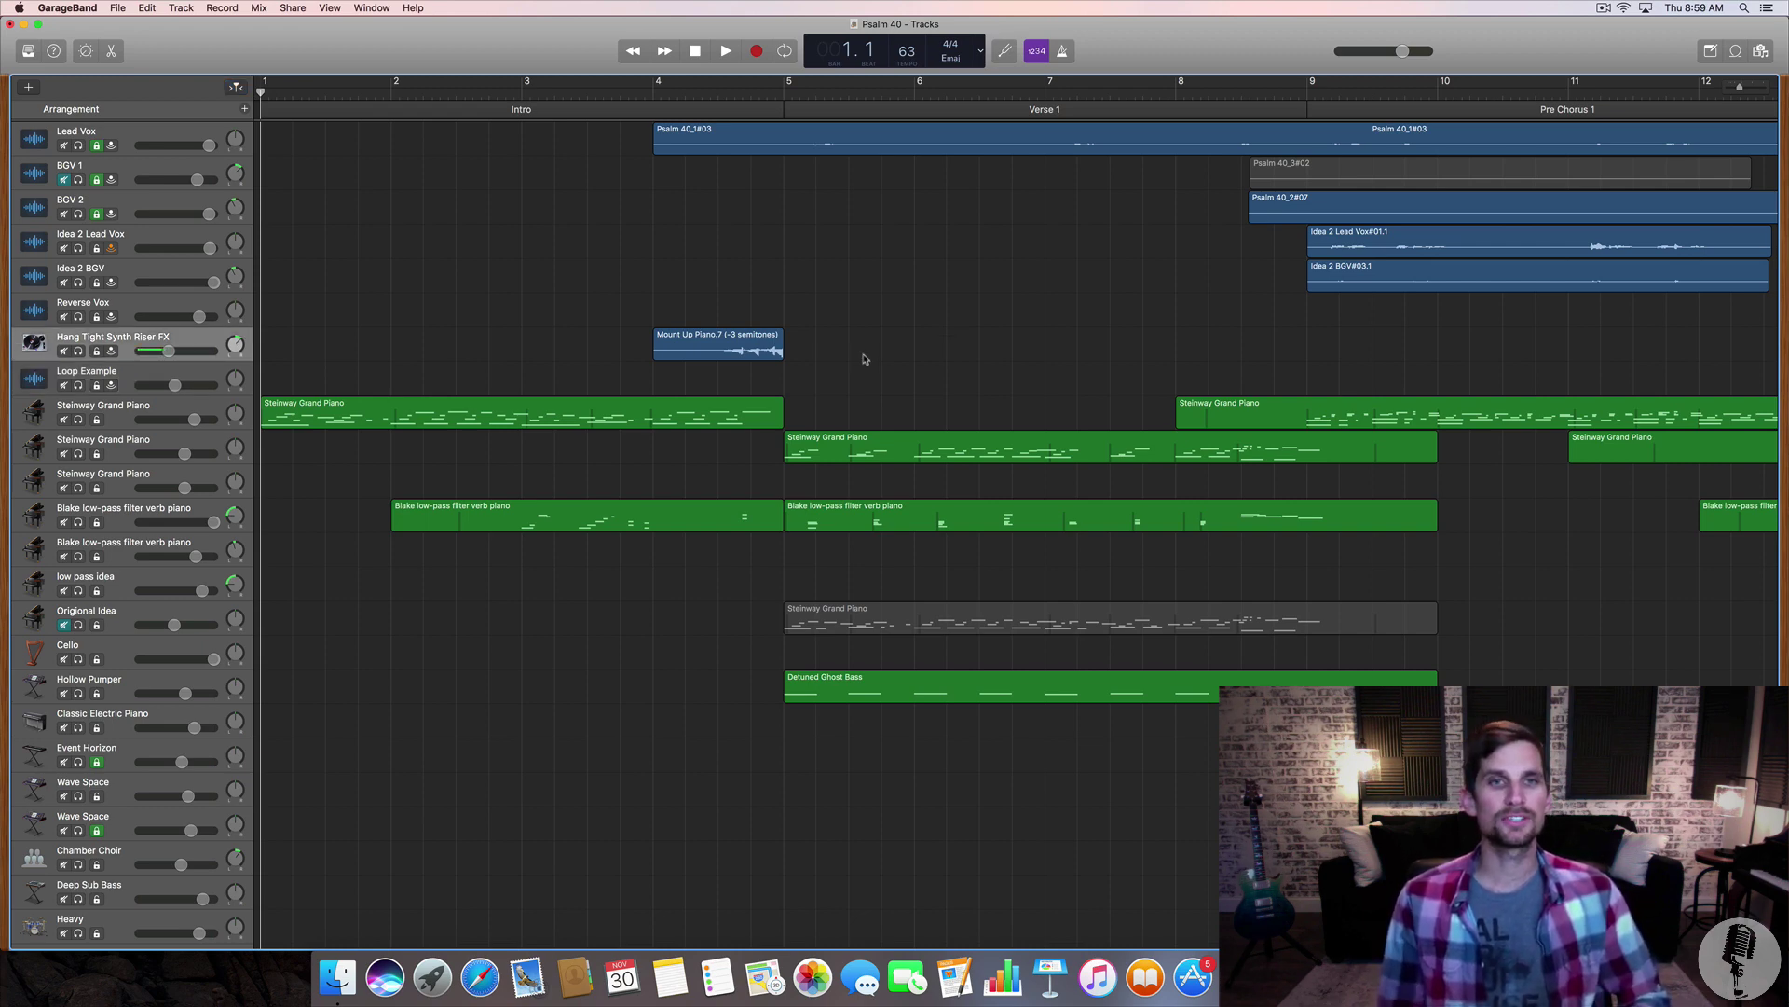
click(652, 91)
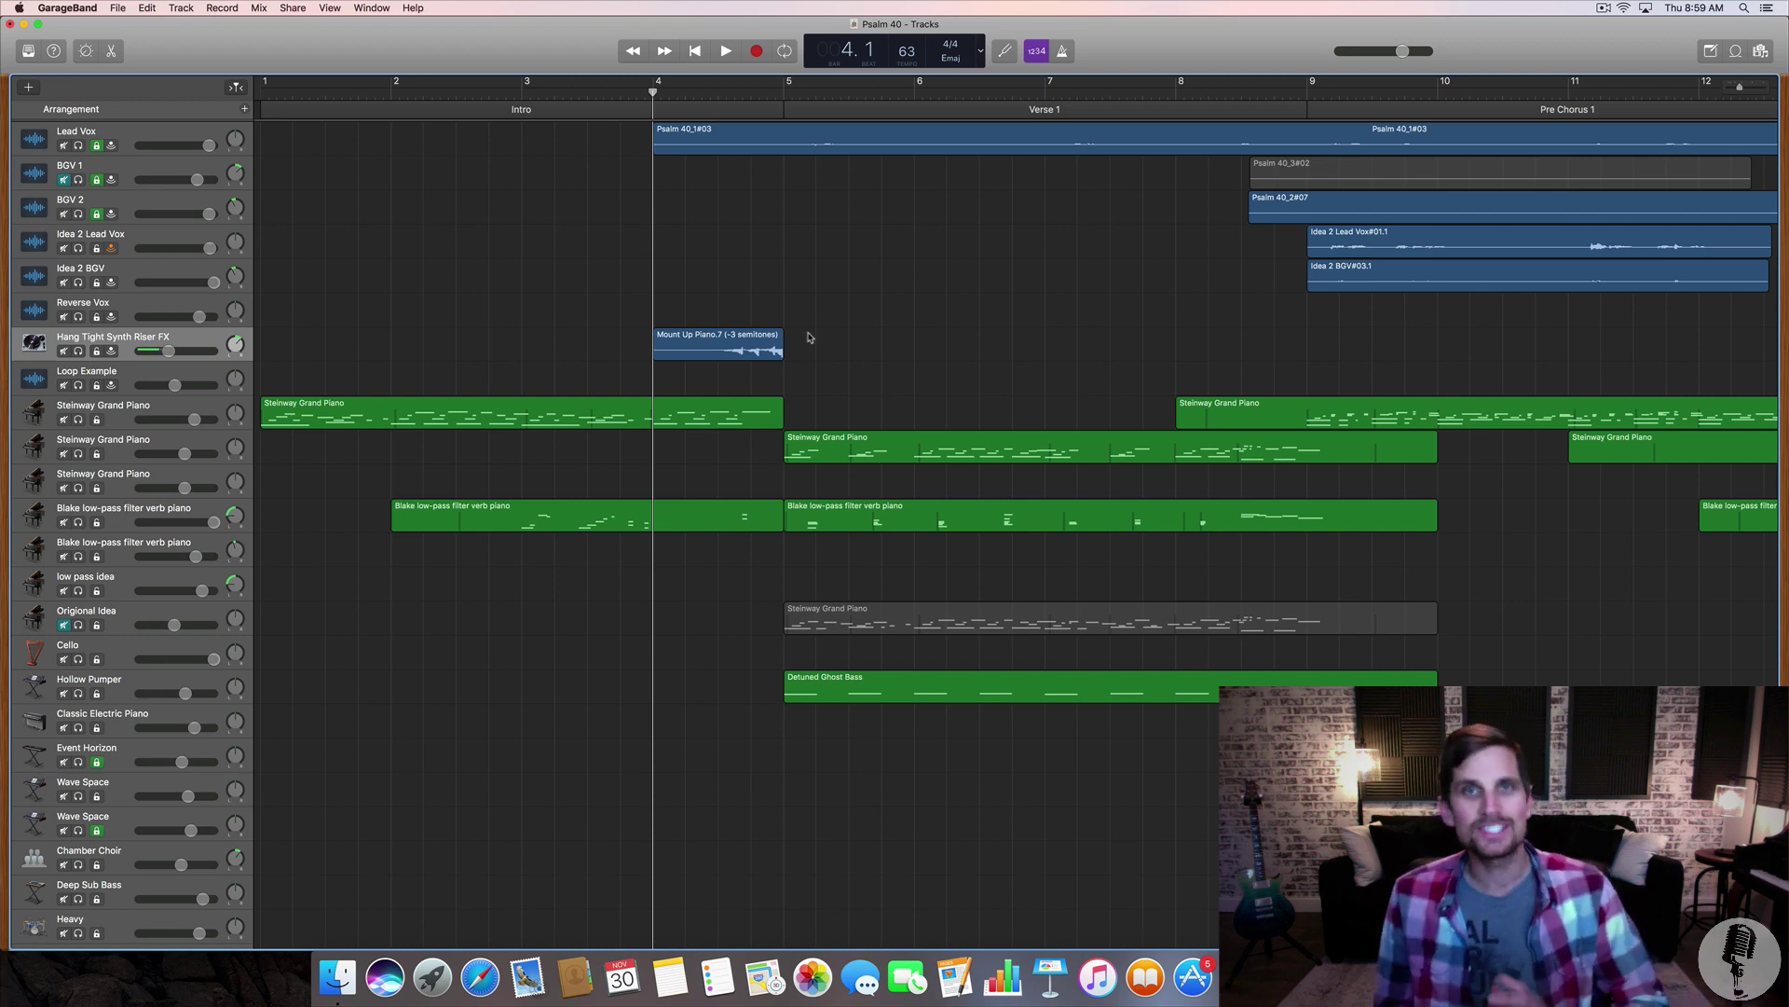
click(520, 94)
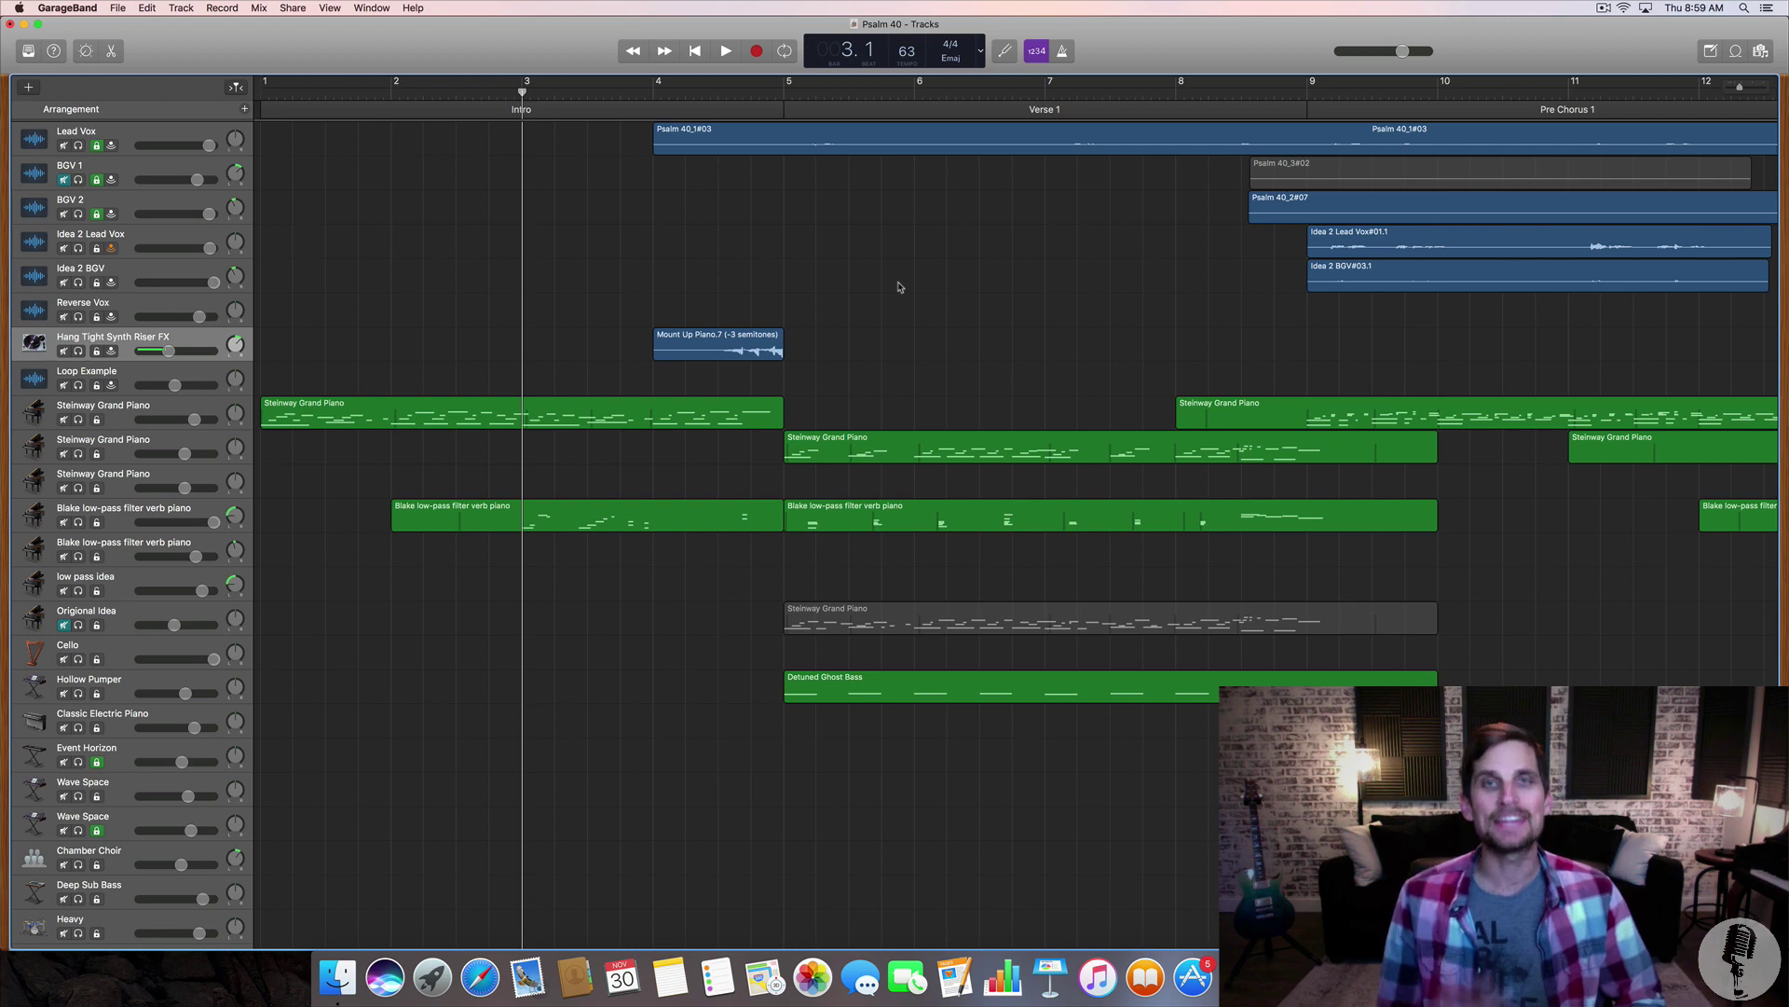
key(space)
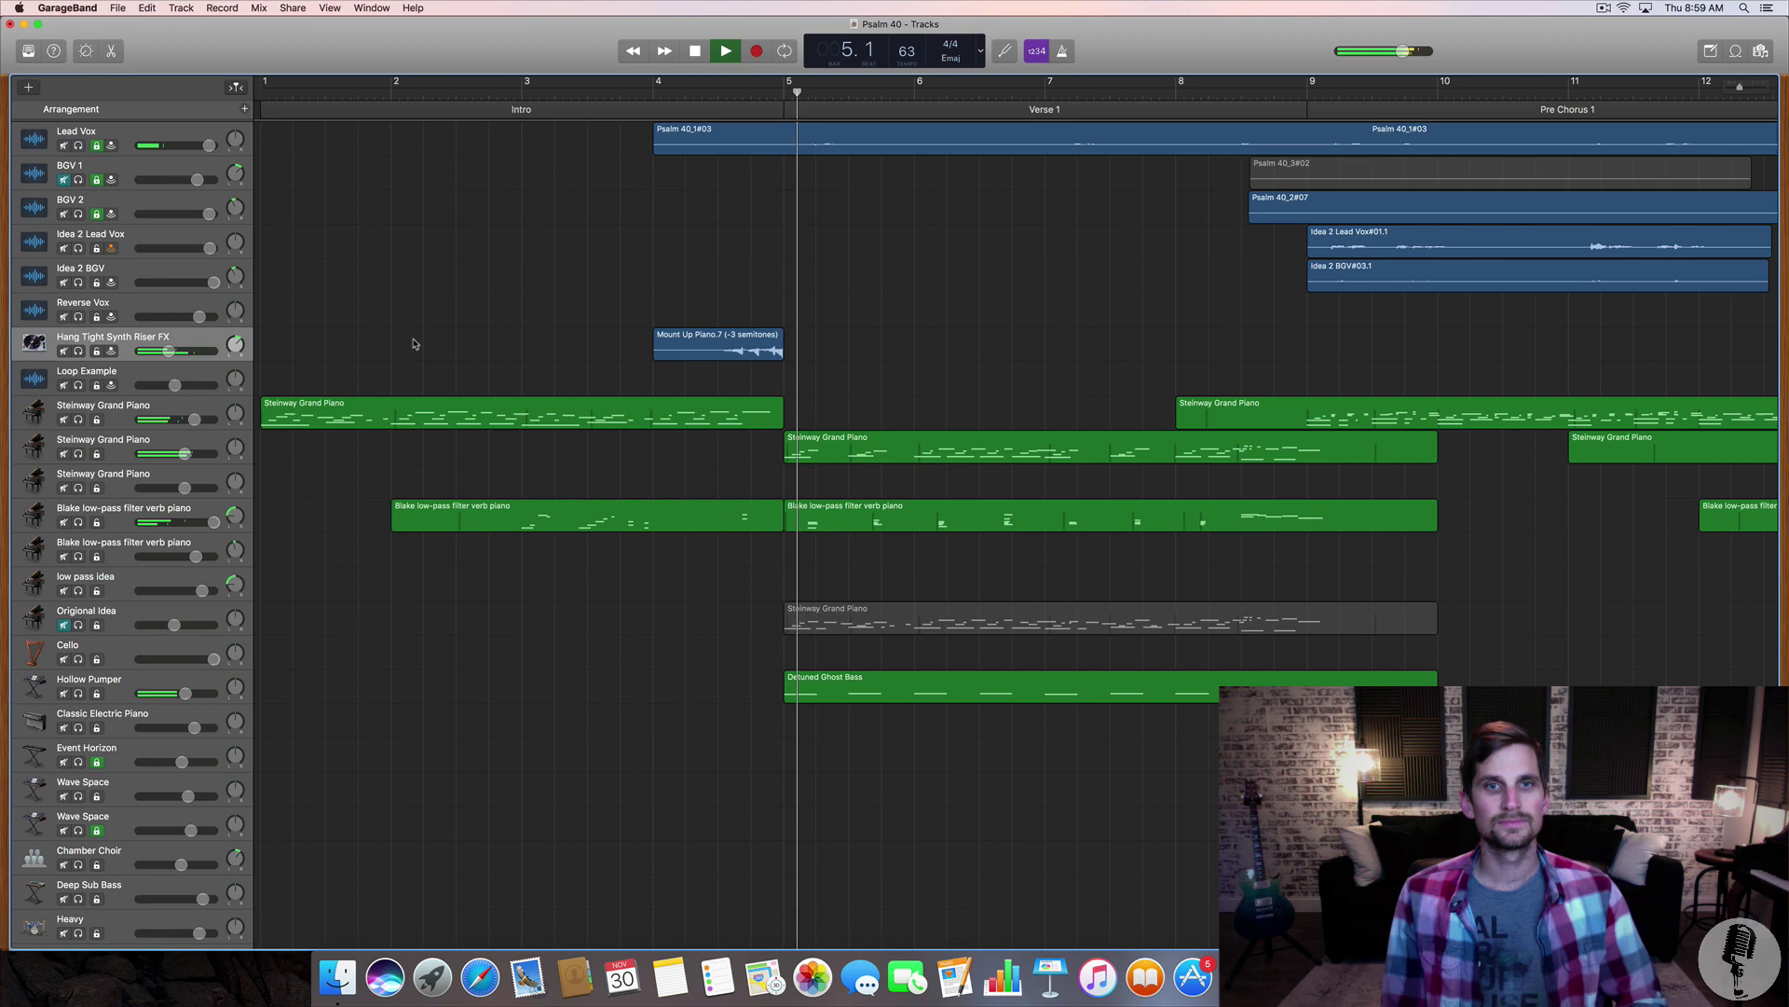
key(space)
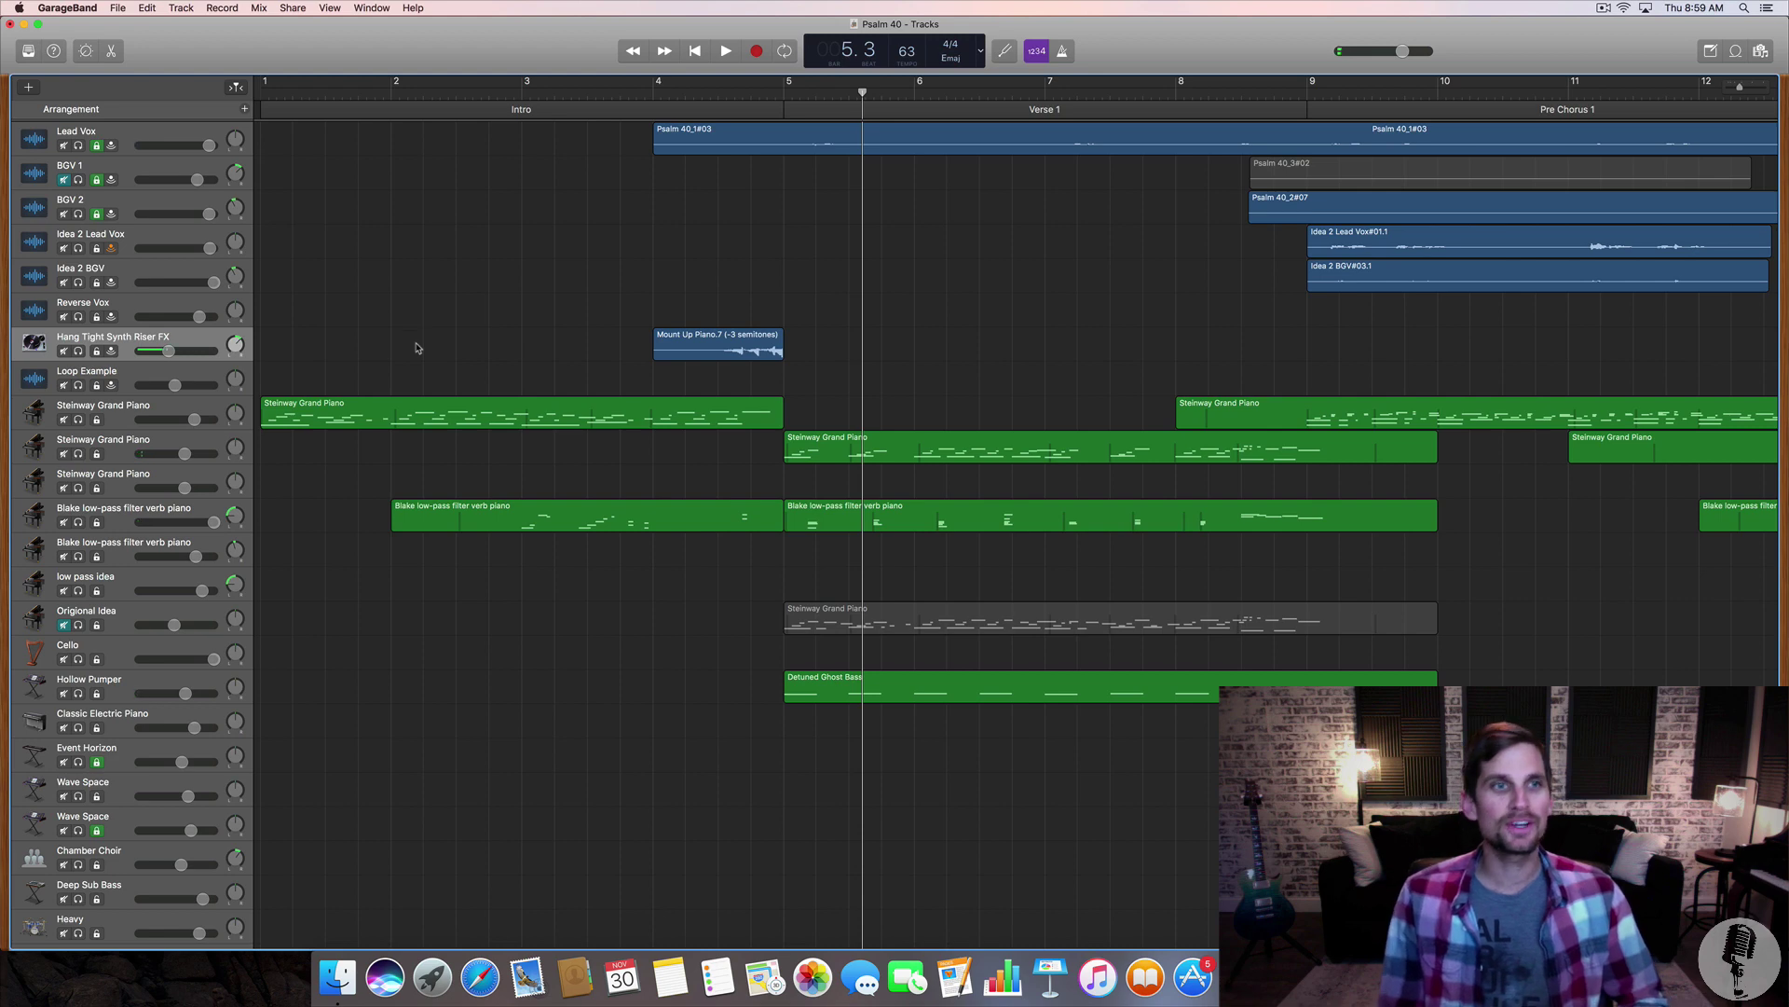
click(78, 351)
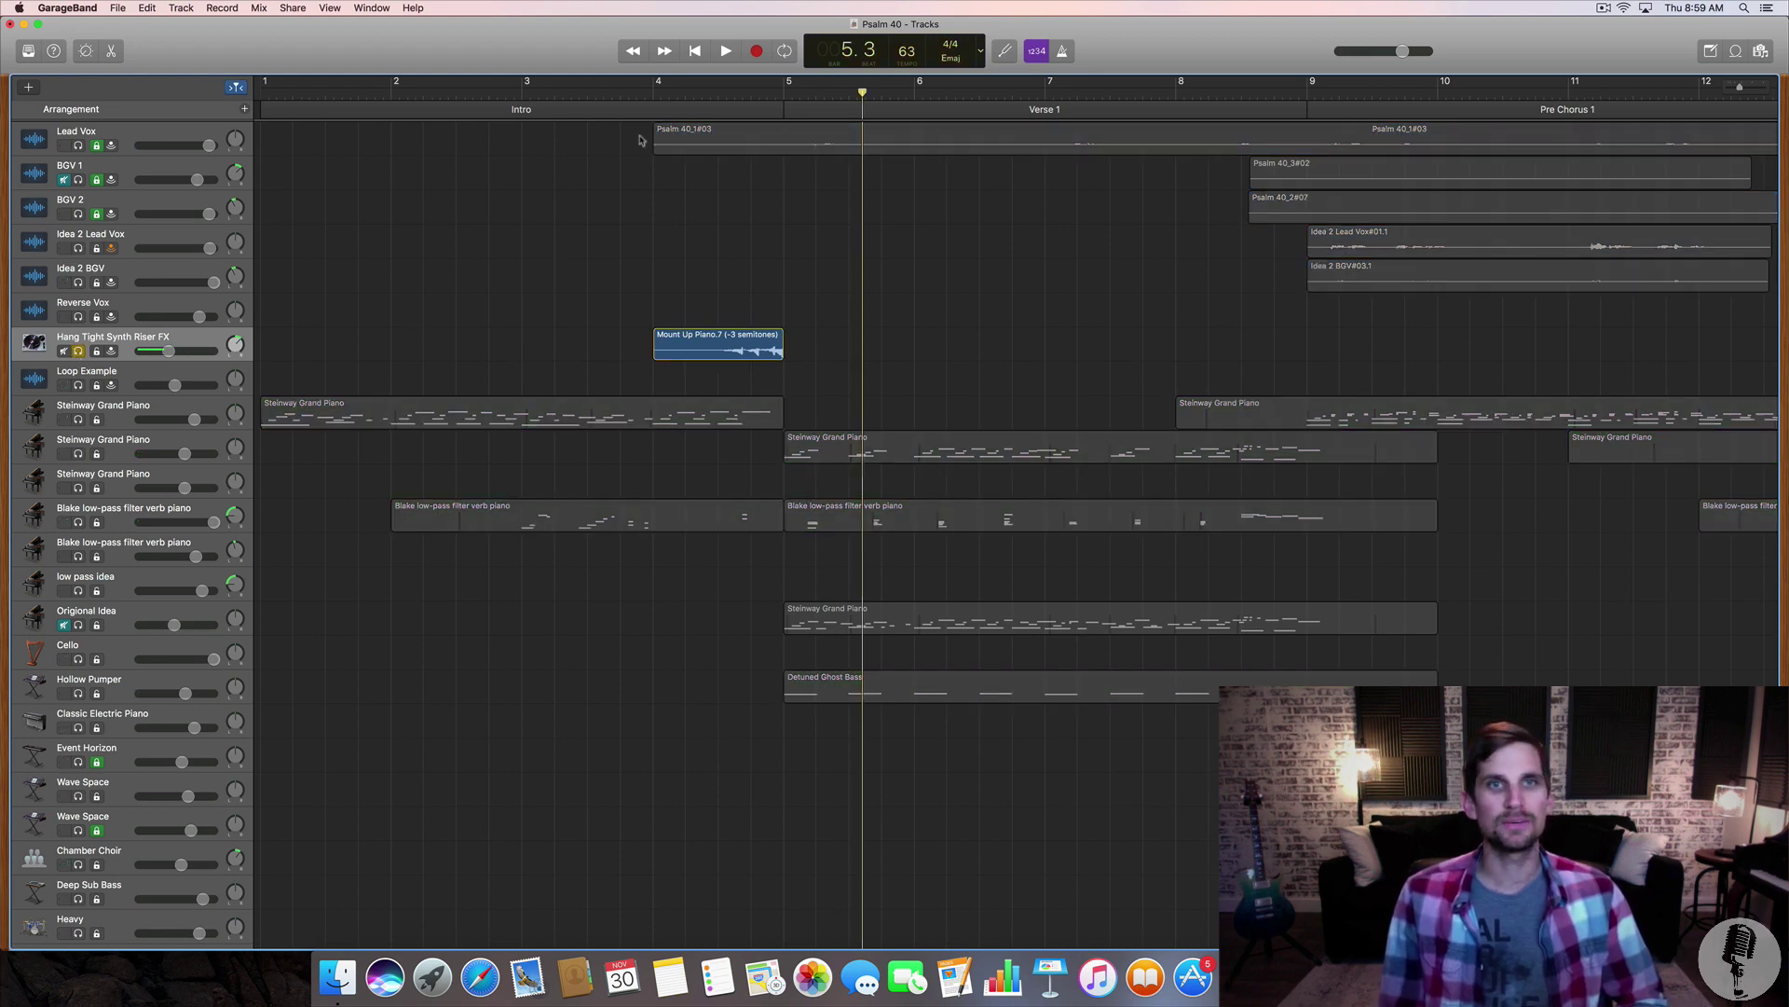
click(655, 96)
key(space)
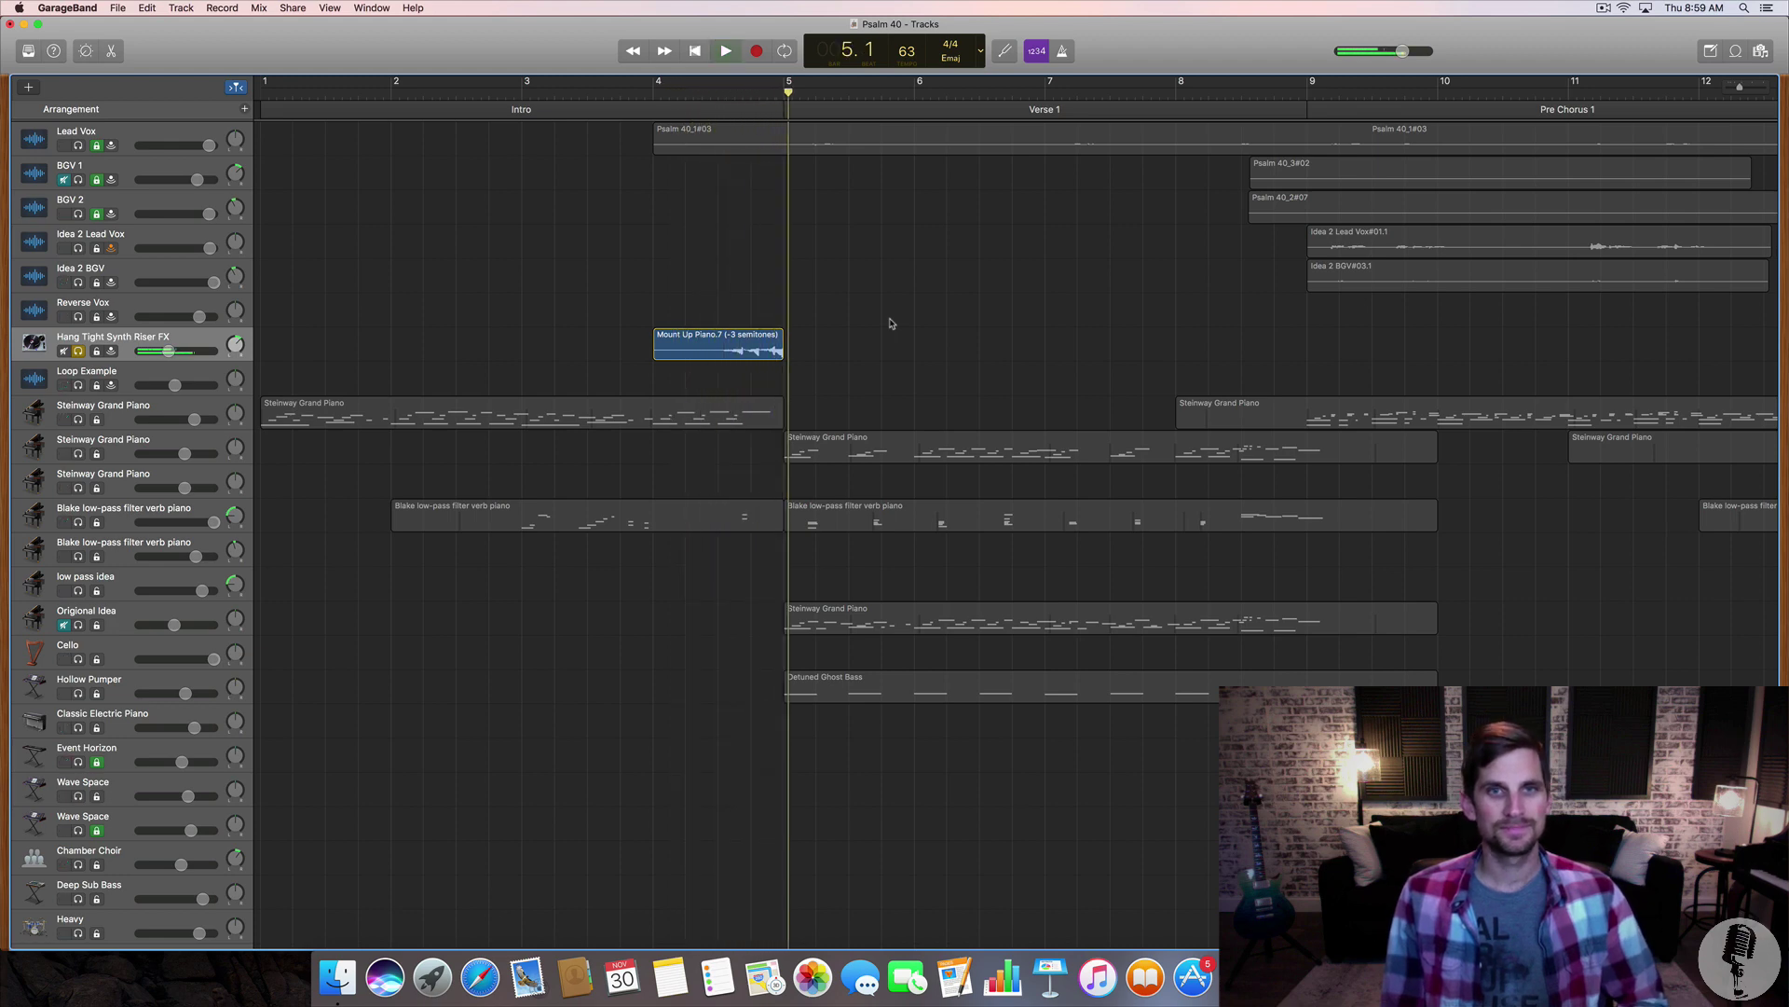
key(space)
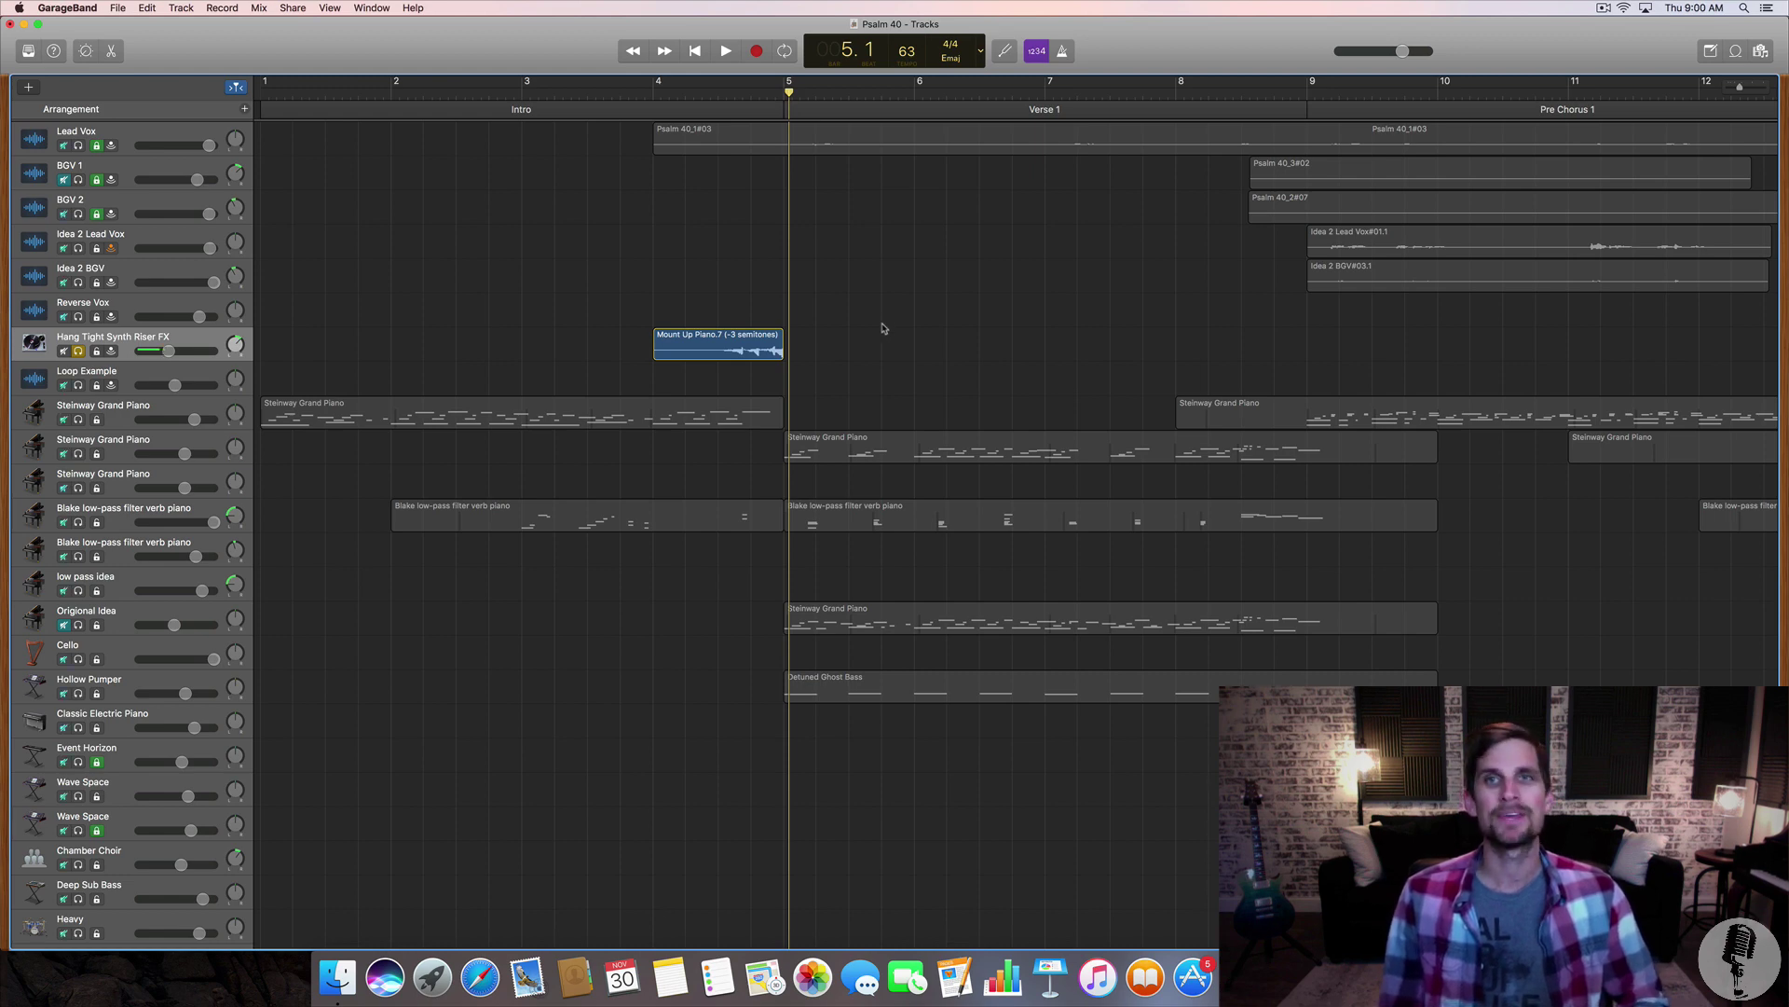
- Preview Mount Up Piano from the piano loops and place it on Loop Example at bar 1
click(1737, 51)
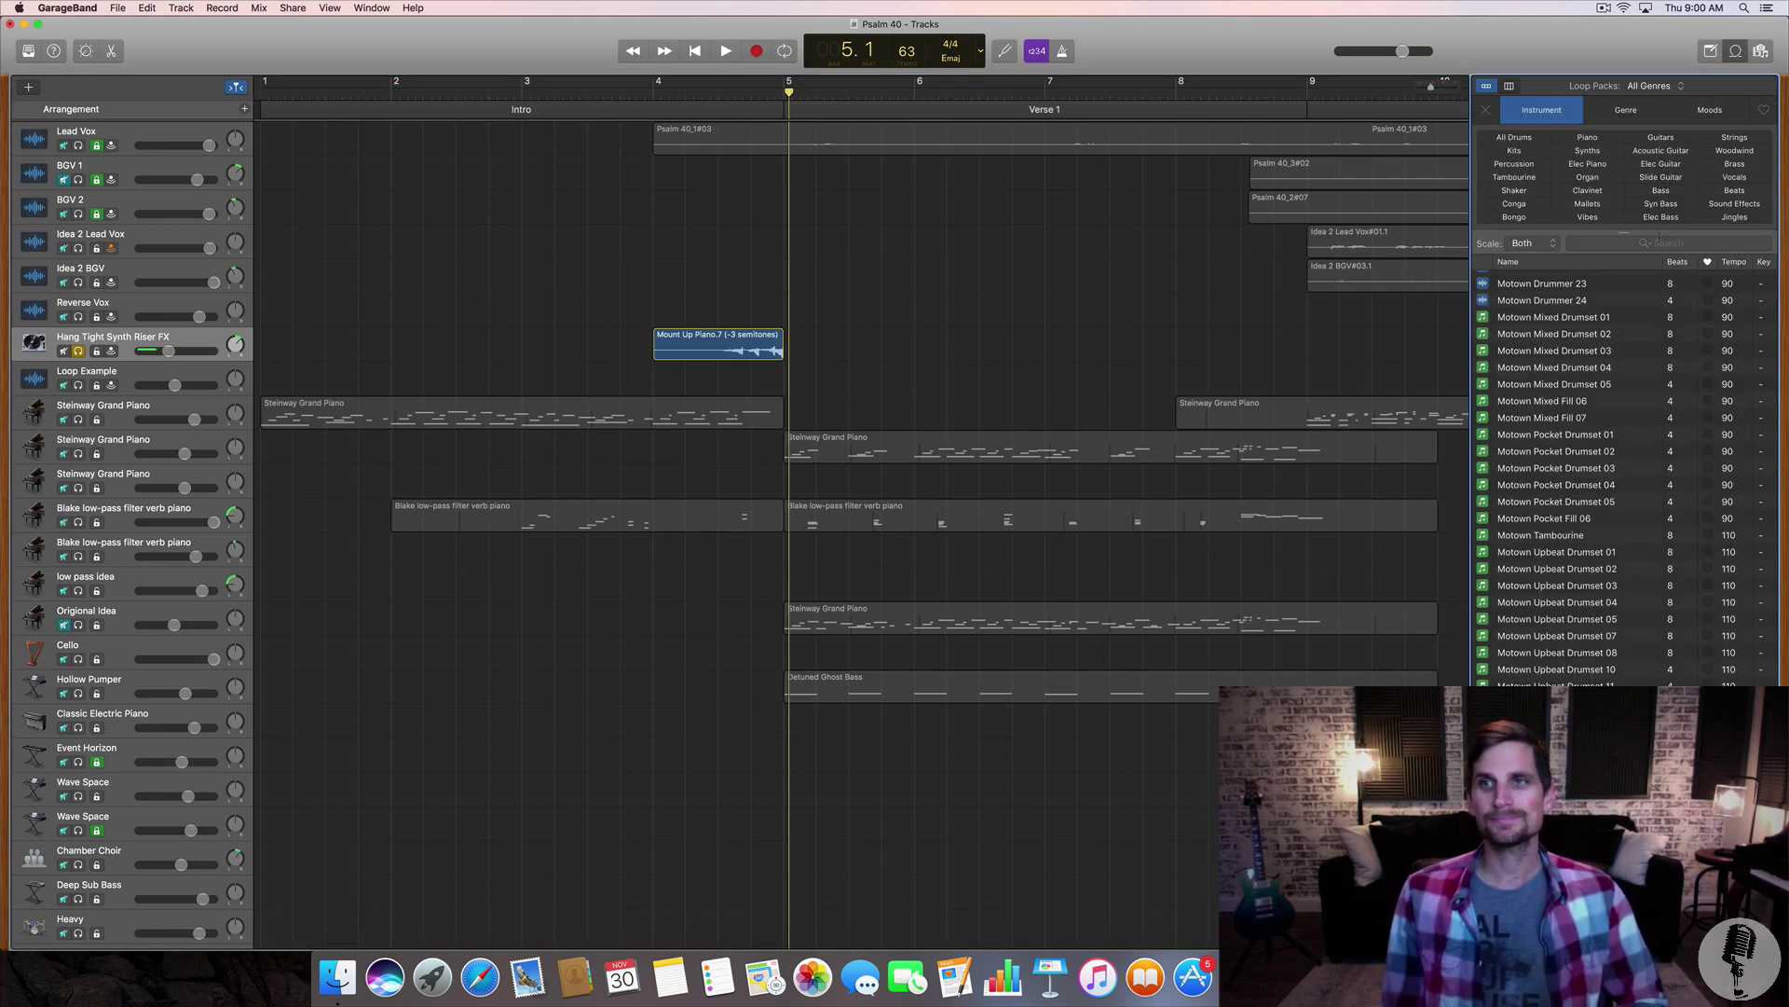
click(1587, 137)
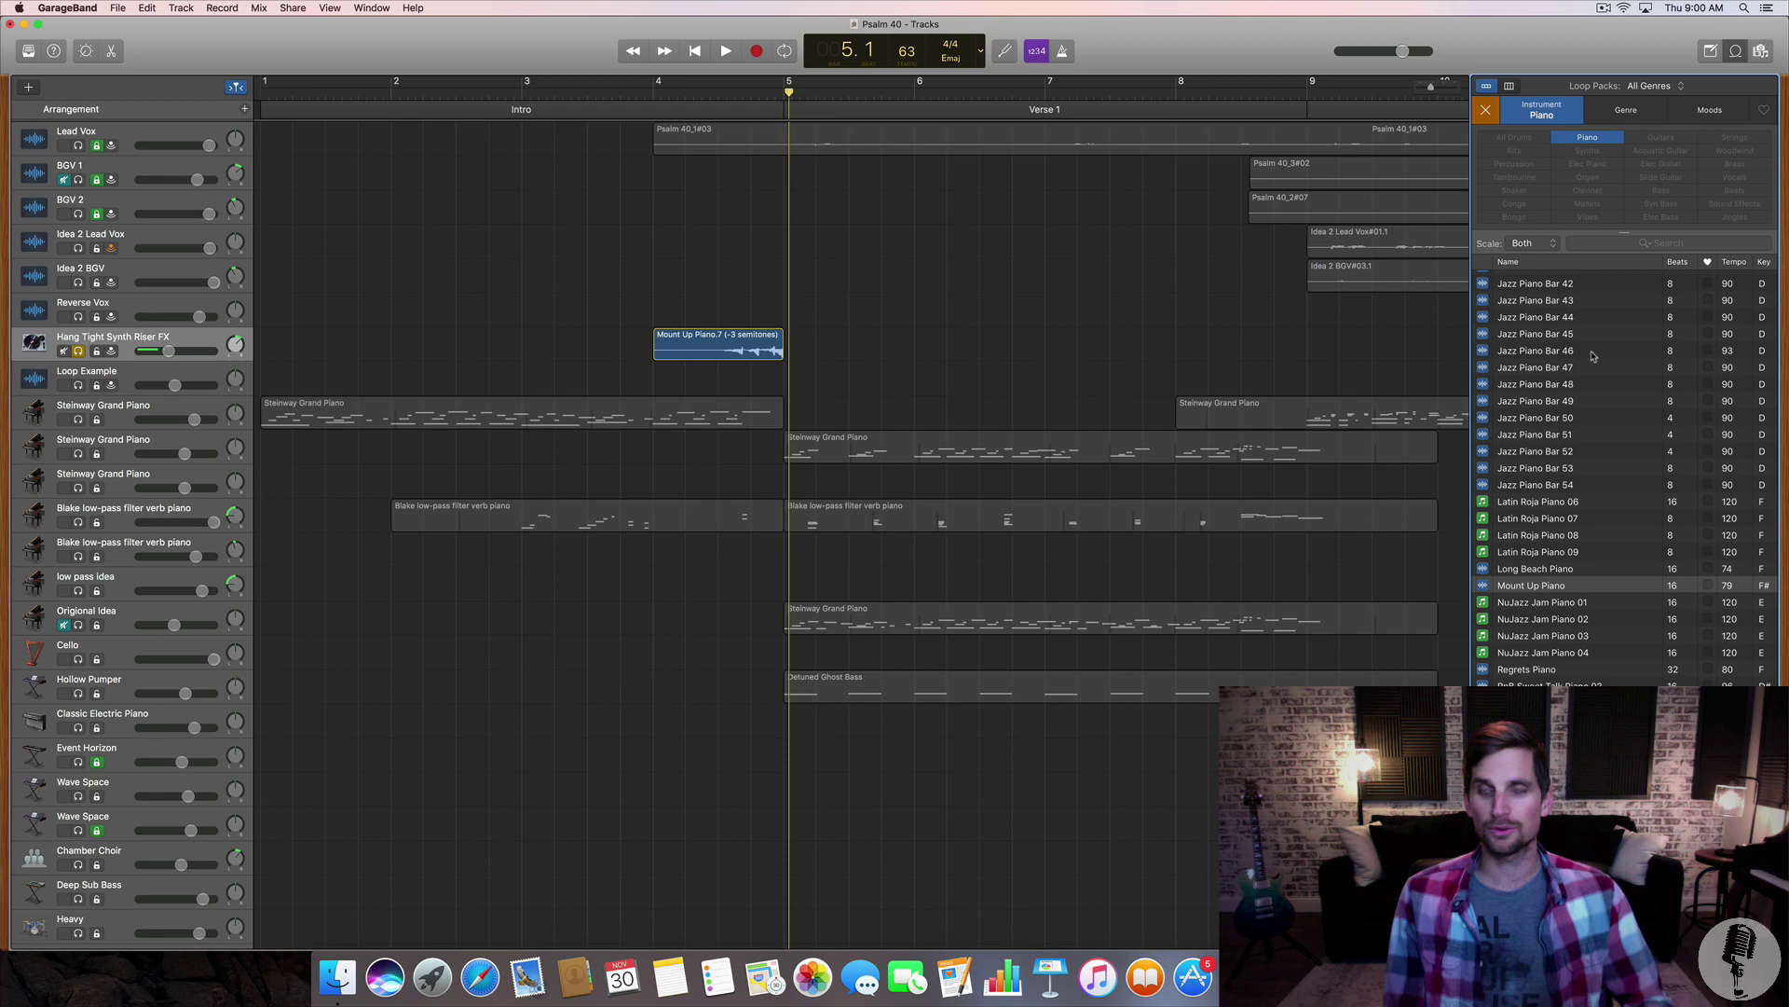
click(1482, 586)
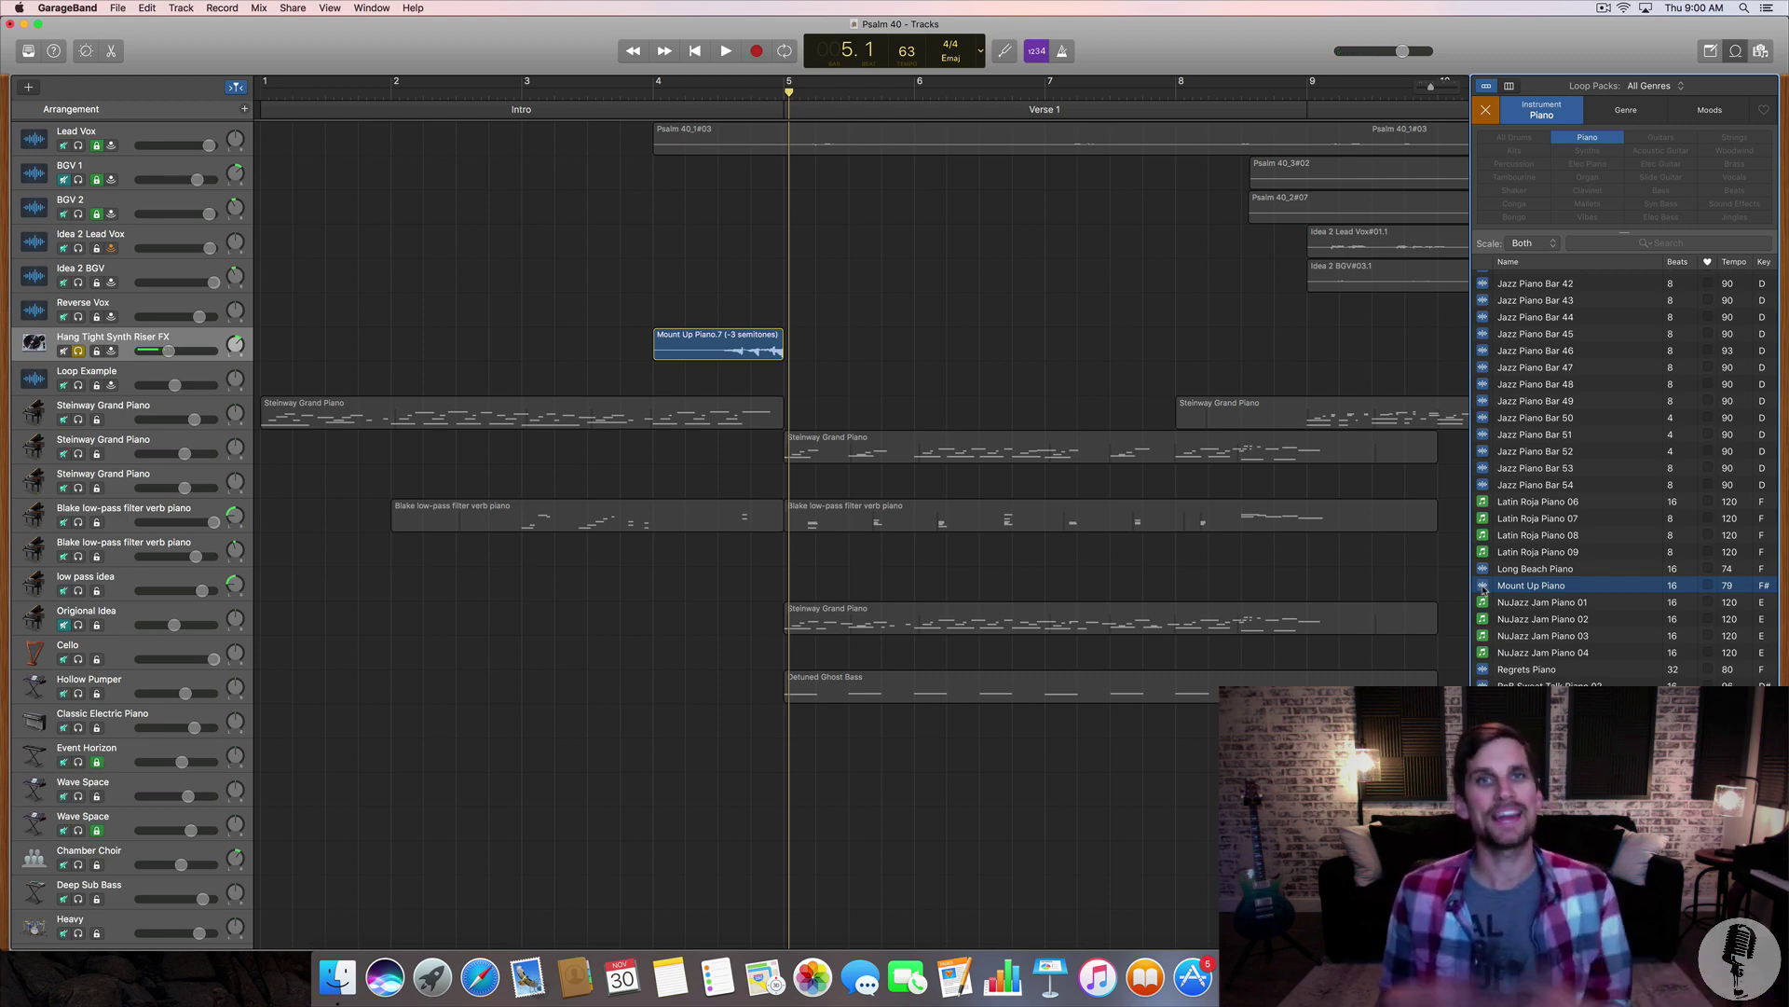
drag(1530, 589, 276, 382)
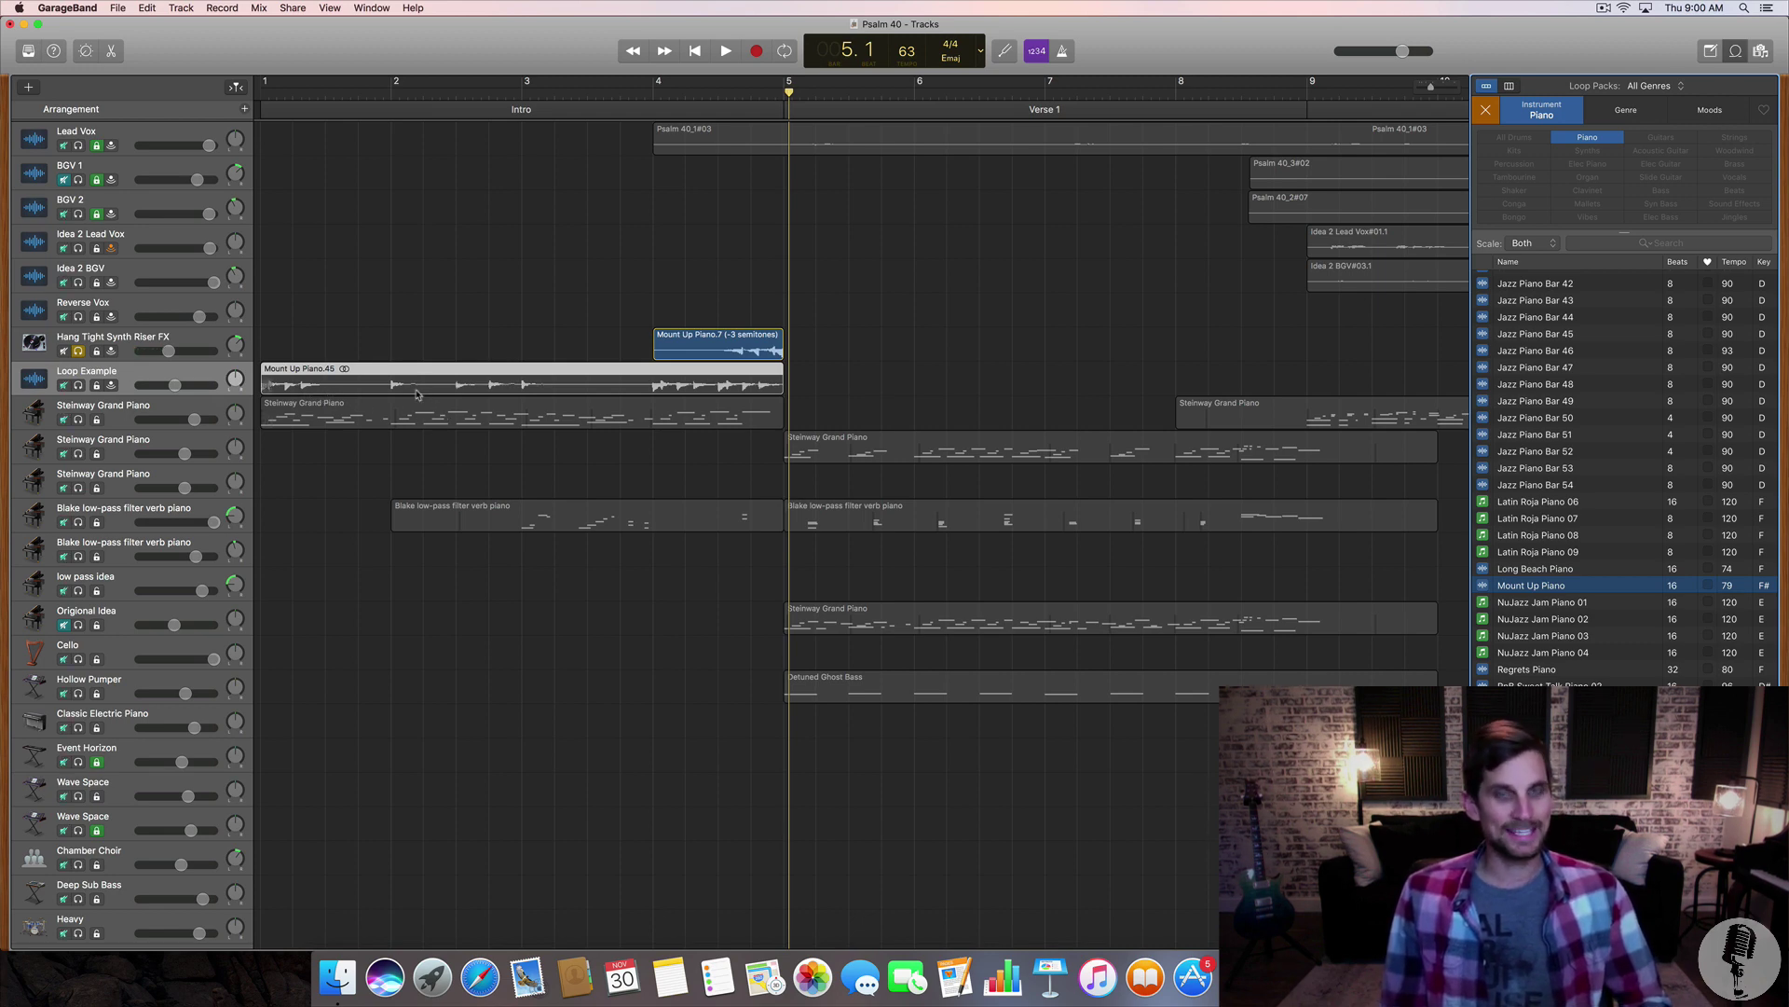
- Solo the Loop Example track and set the Mount Up Piano region to Reverse Playback
key(e)
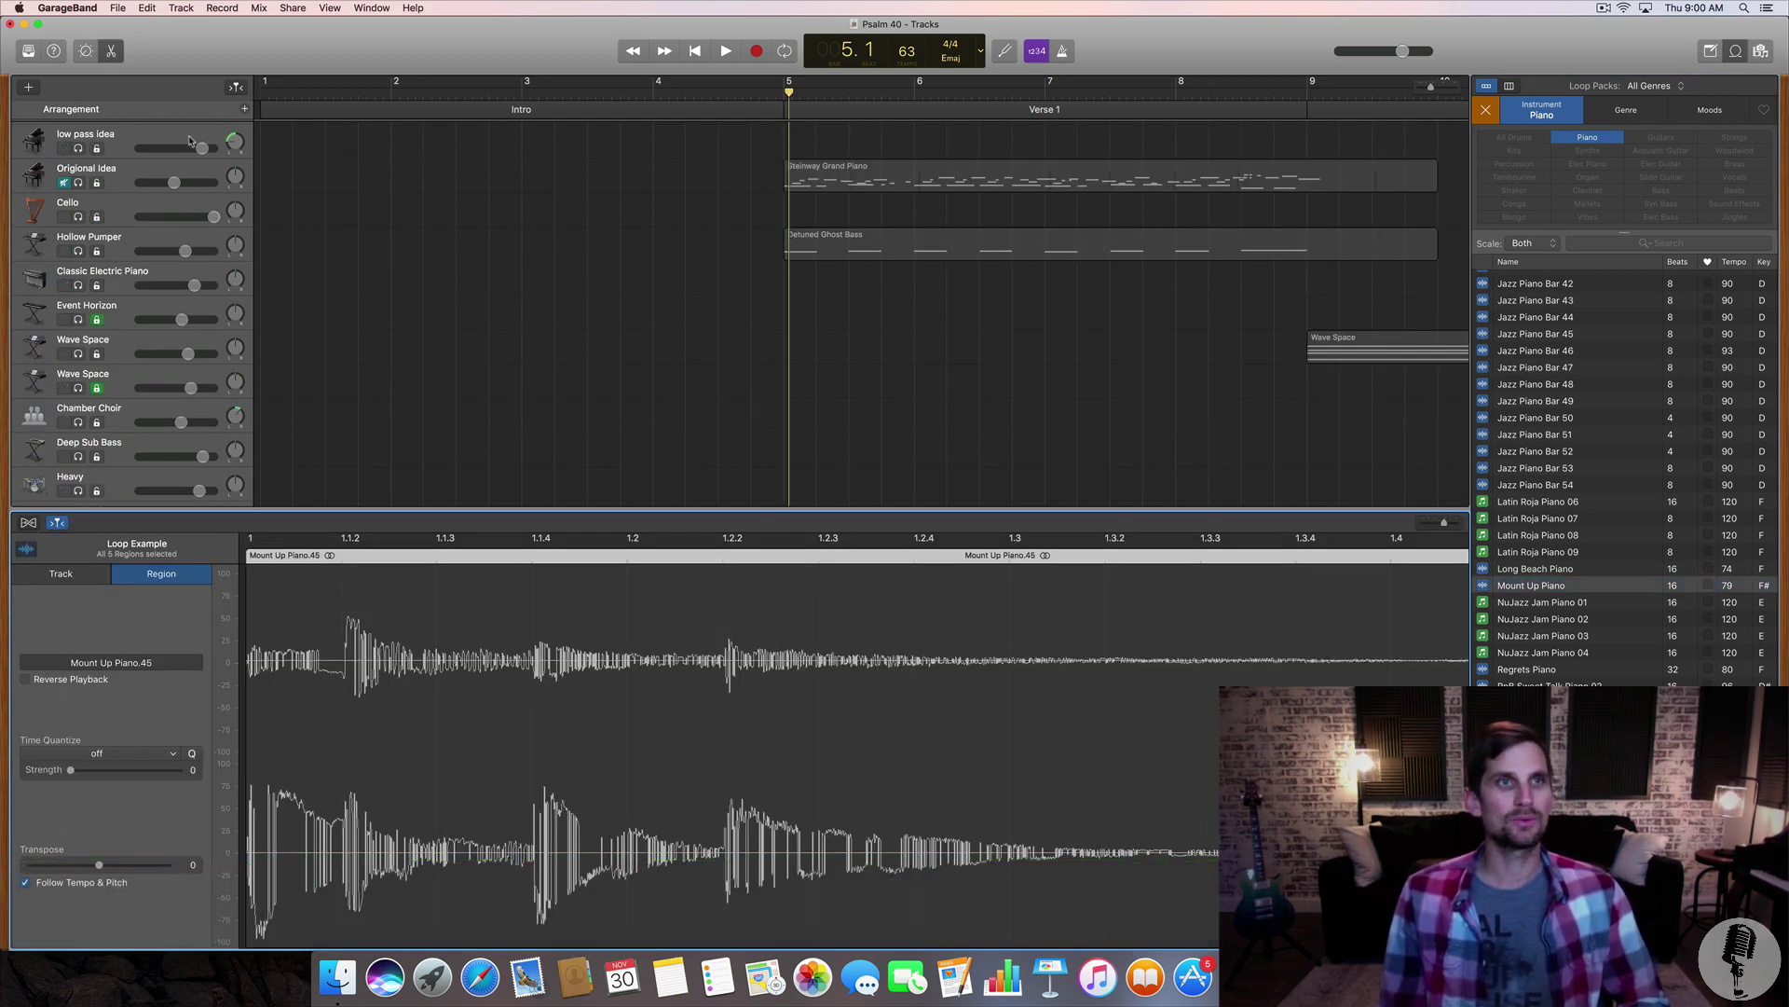
click(111, 53)
click(113, 56)
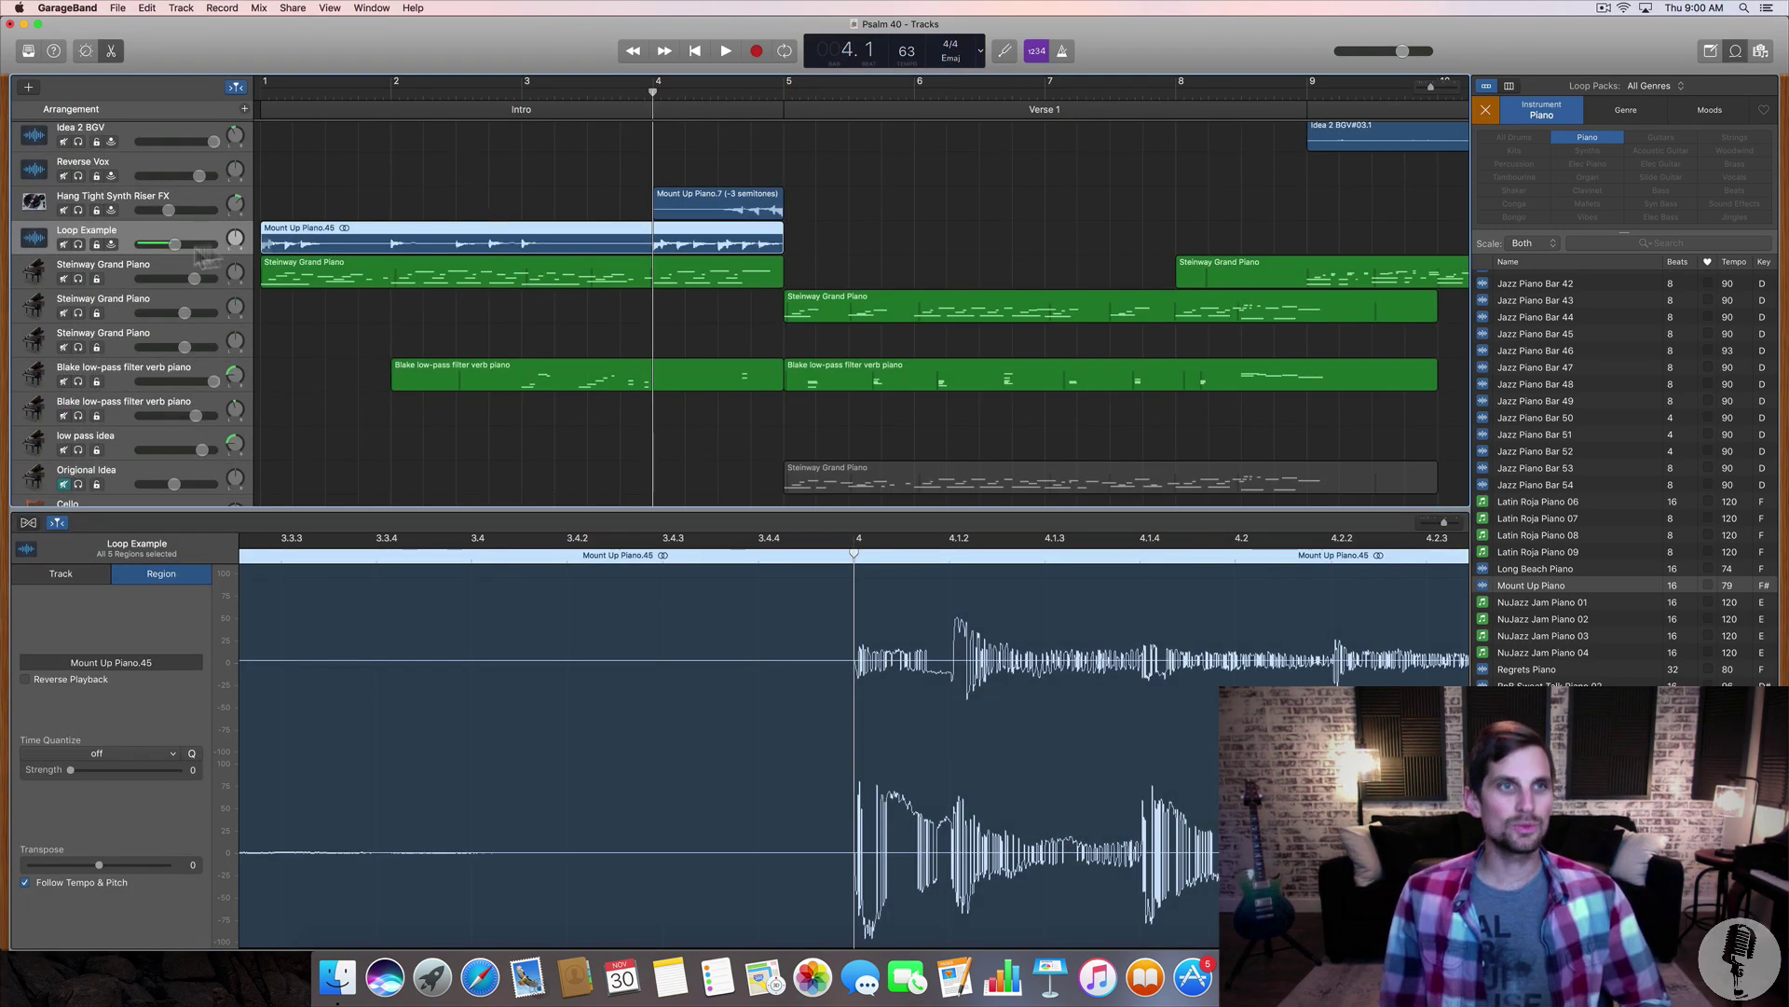
click(79, 245)
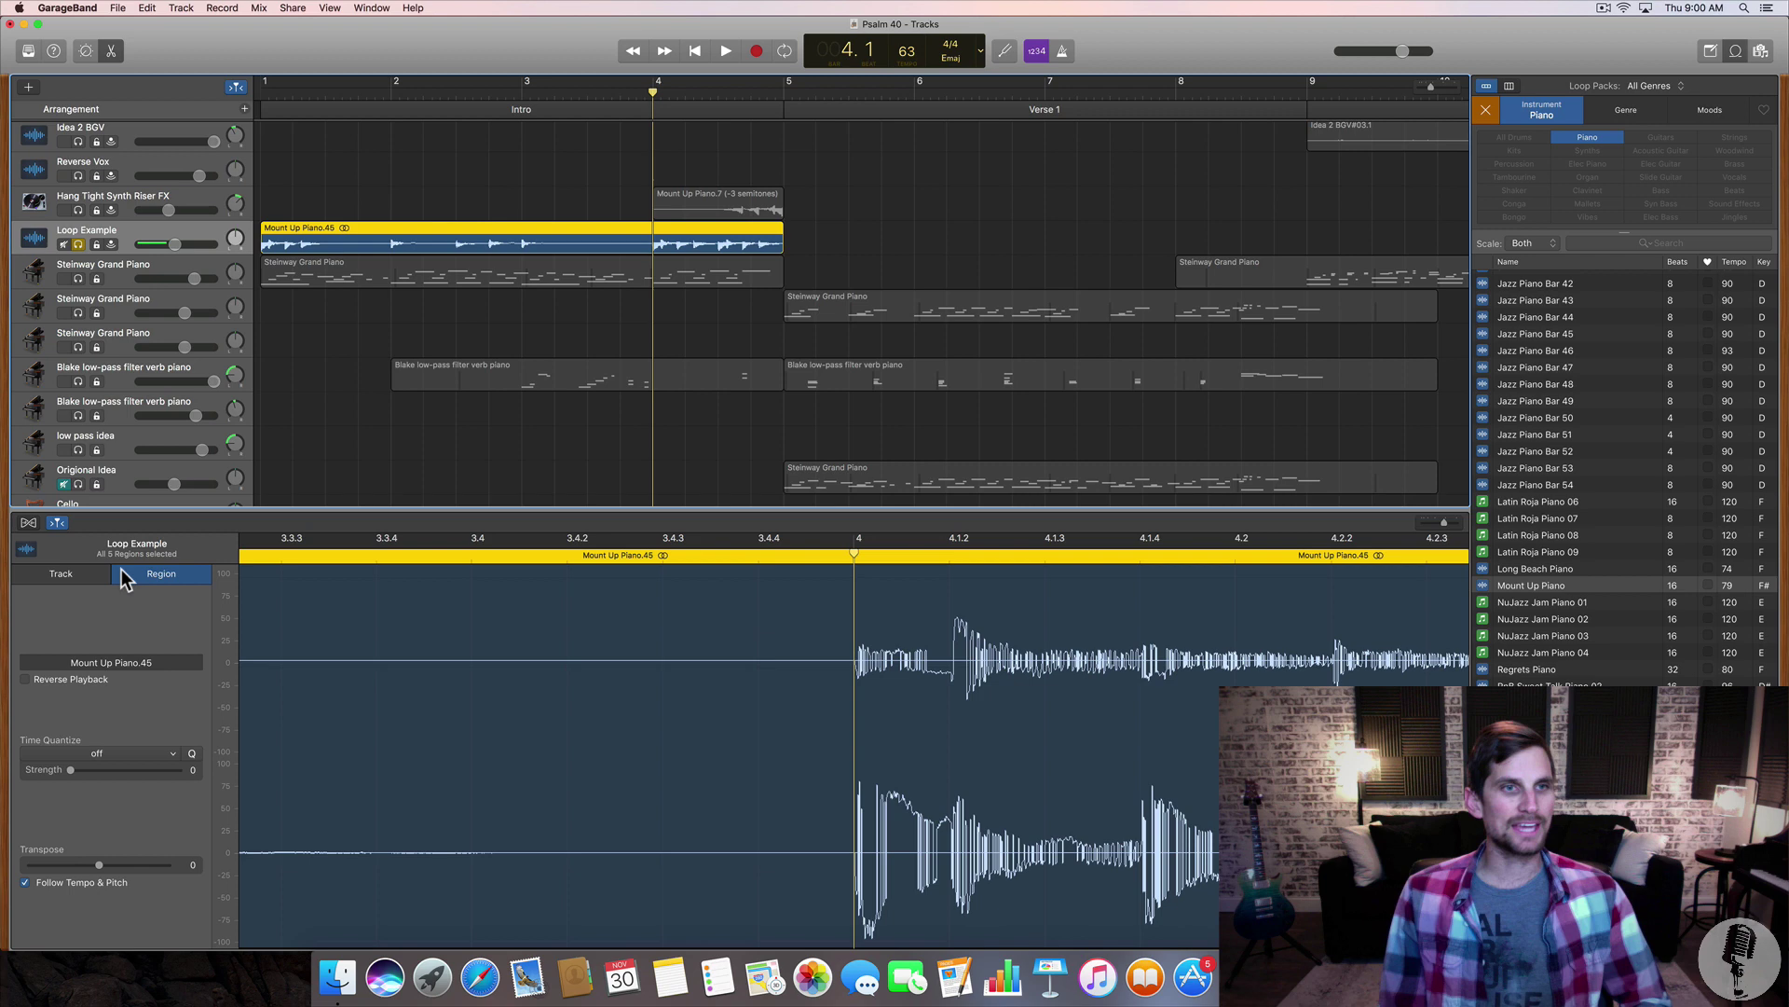
click(43, 576)
click(147, 576)
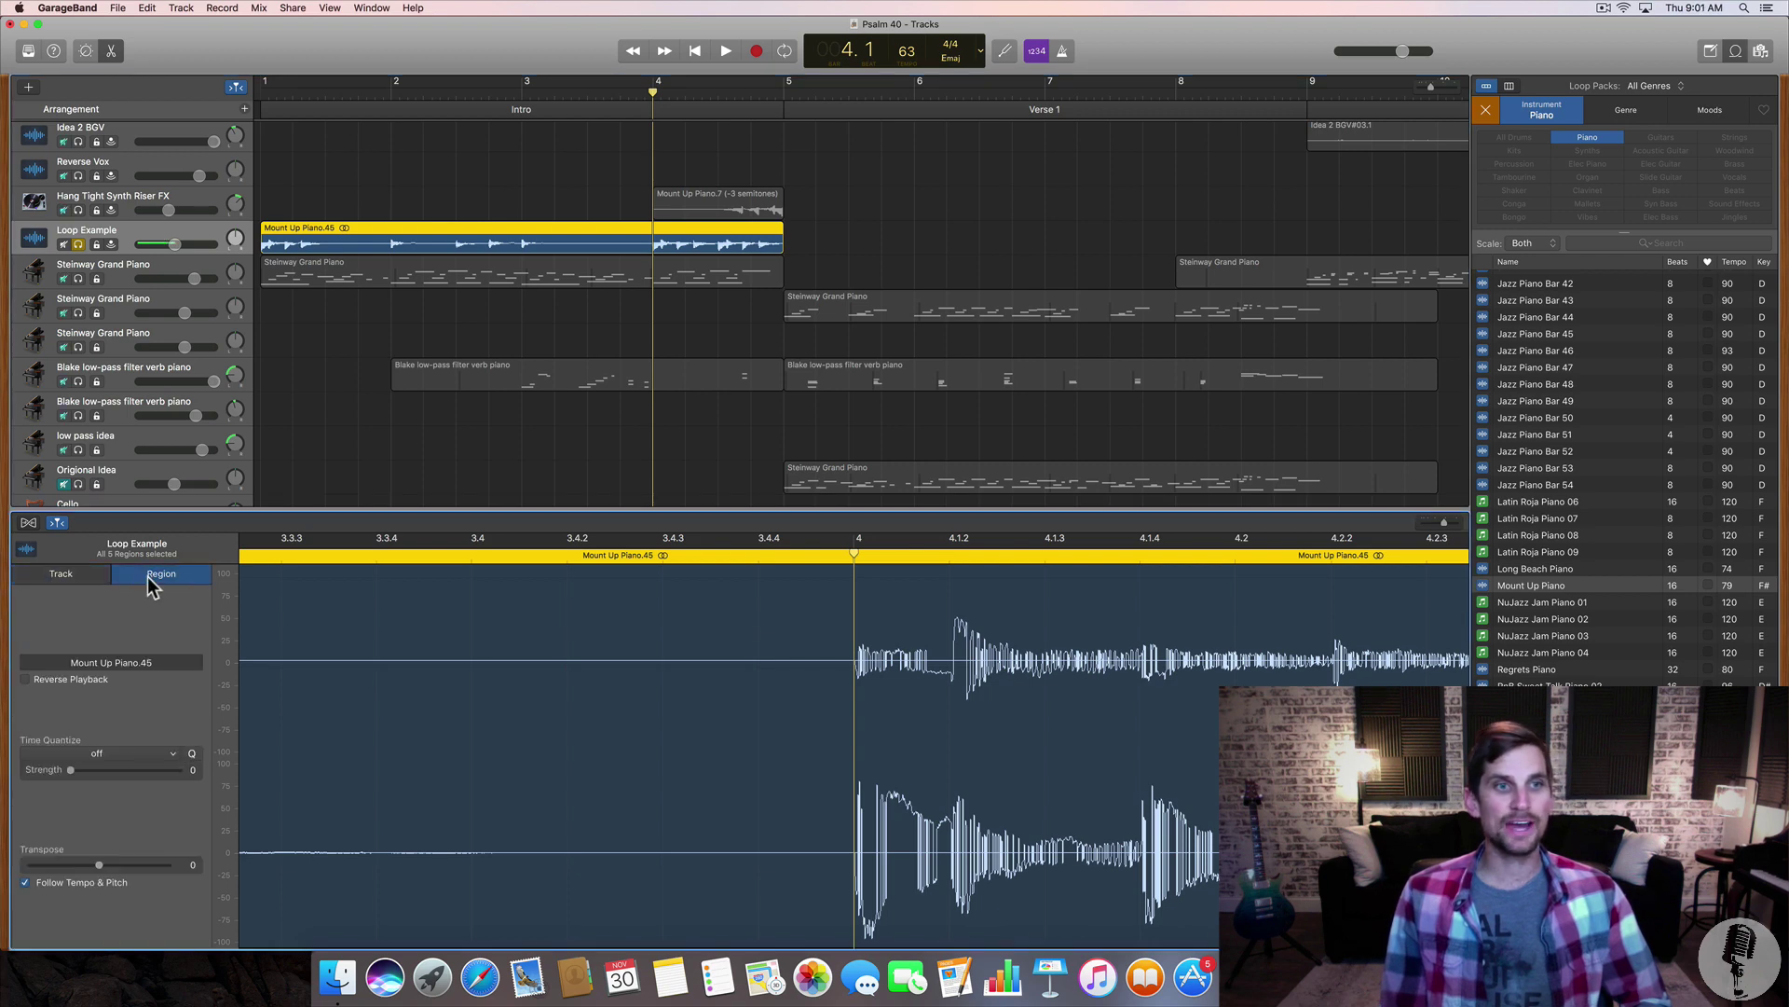
click(26, 680)
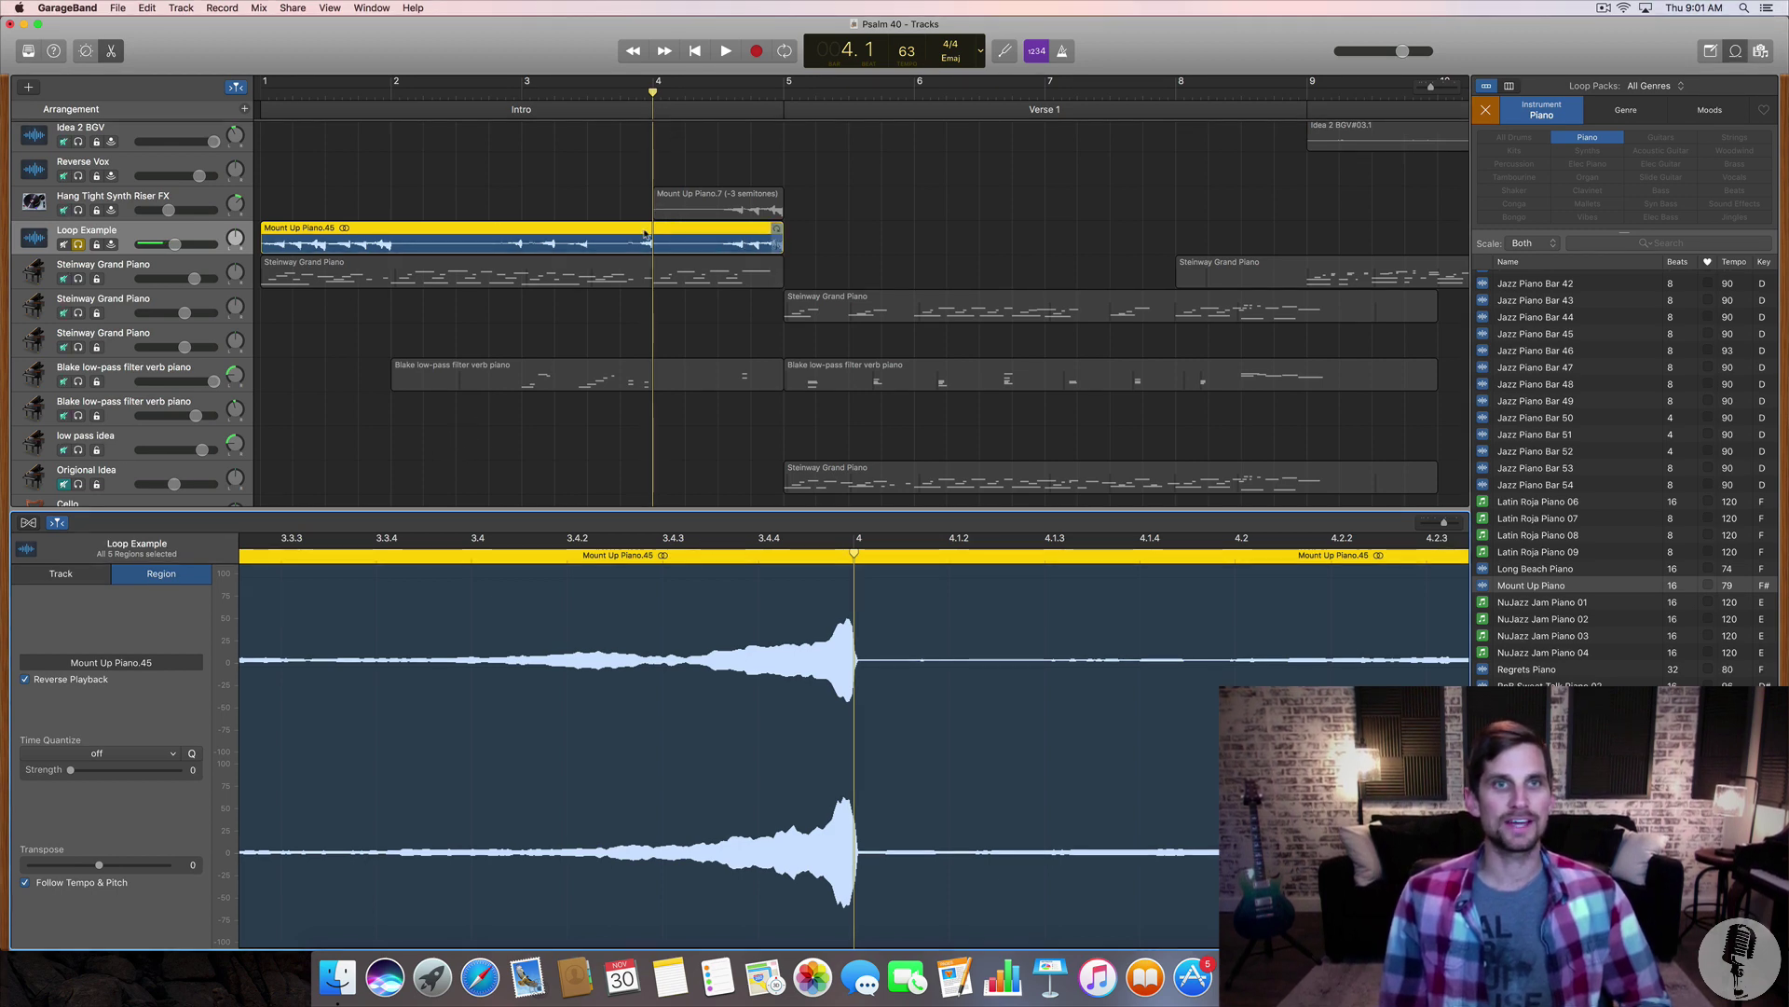
- Split the region at bar 4, cut the left part, and play the remaining piece
key(super+t)
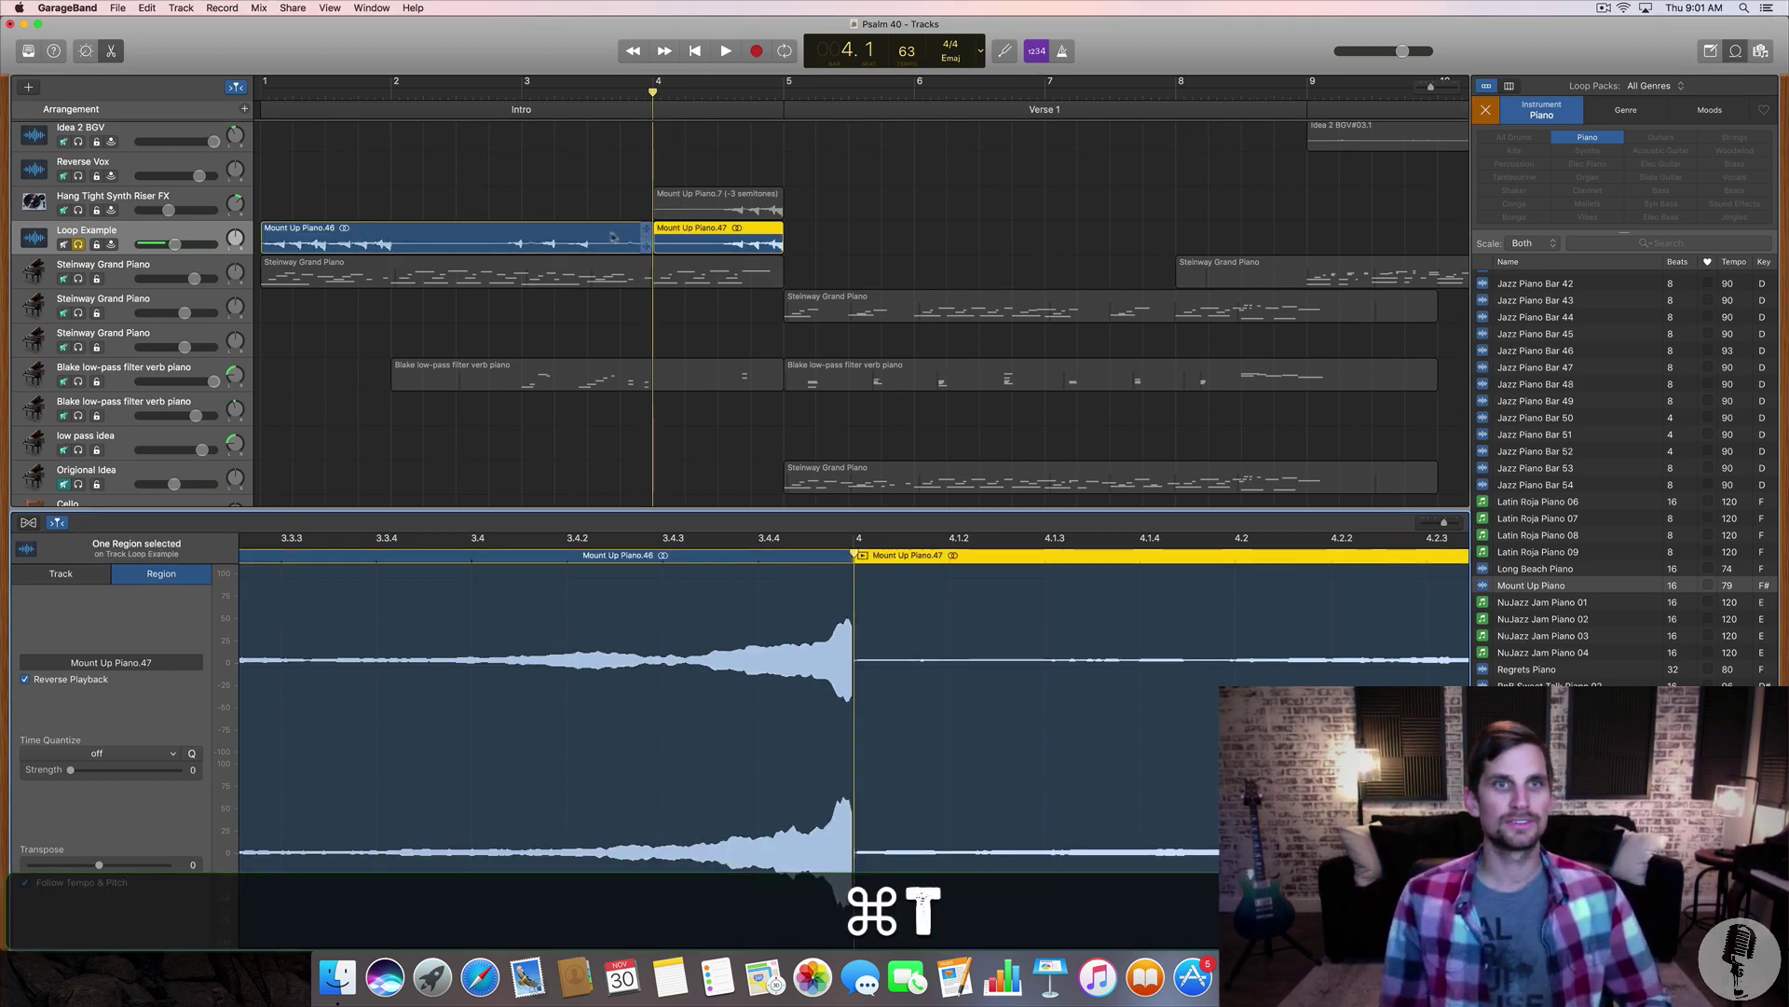
click(609, 235)
key(super+x)
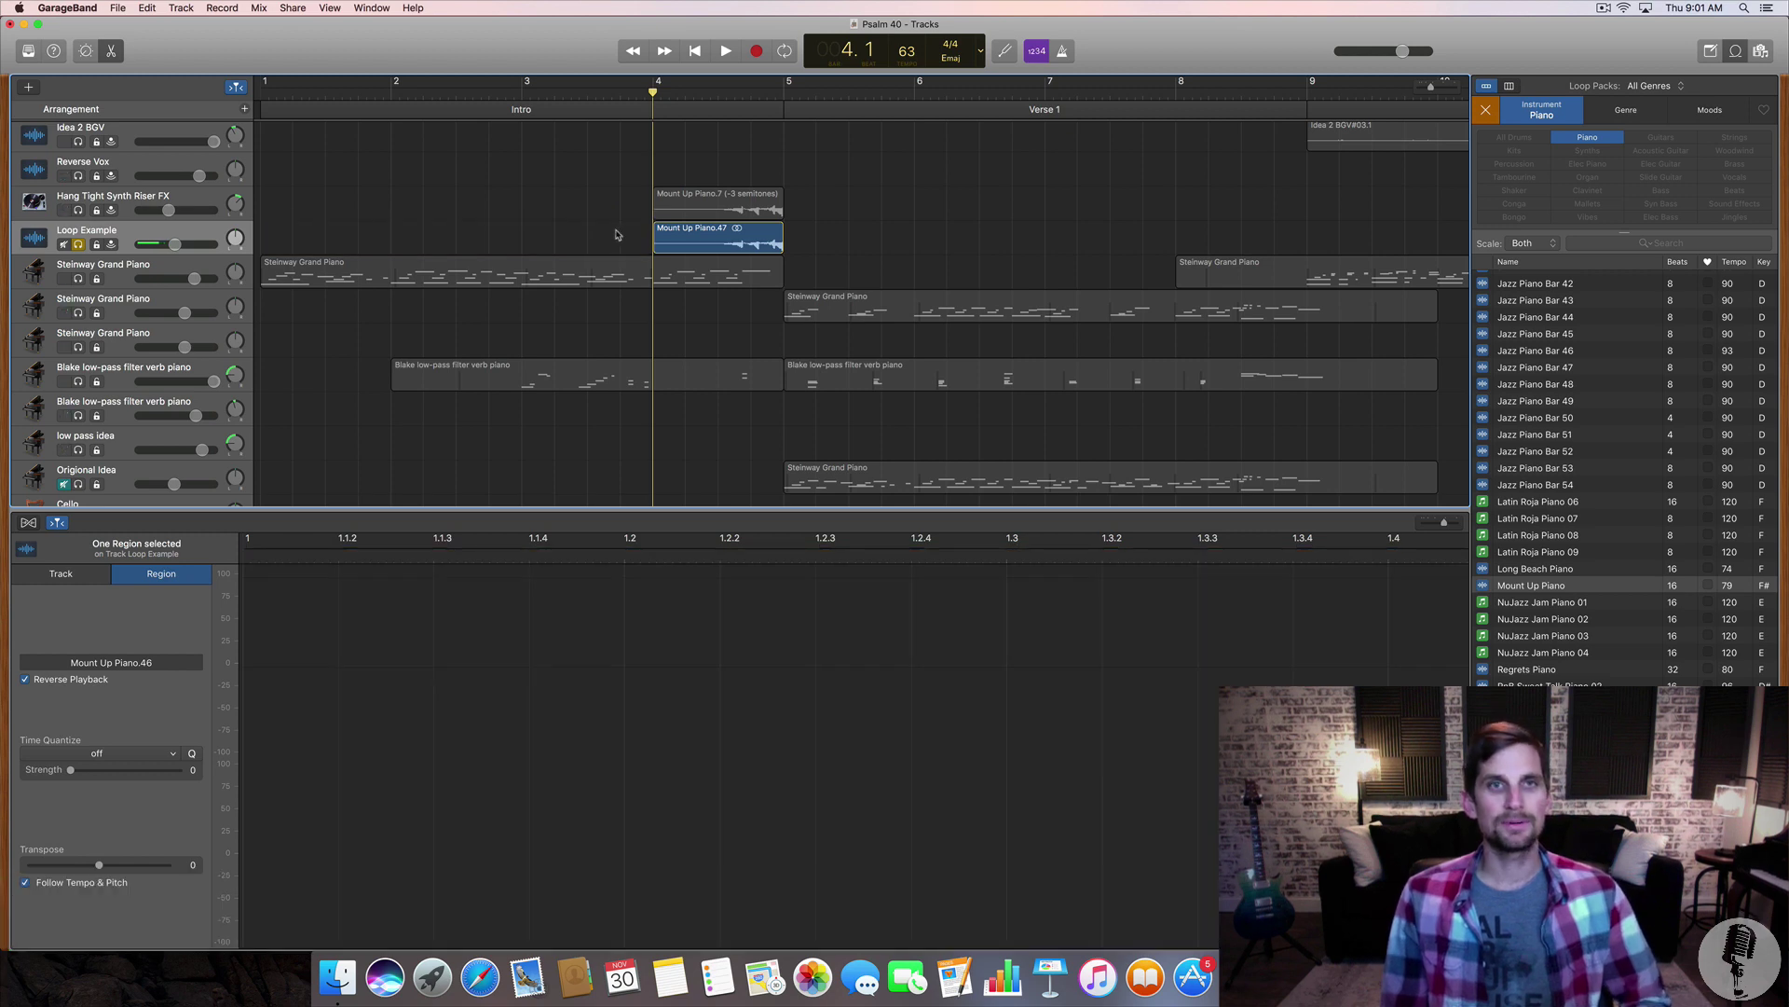
key(space)
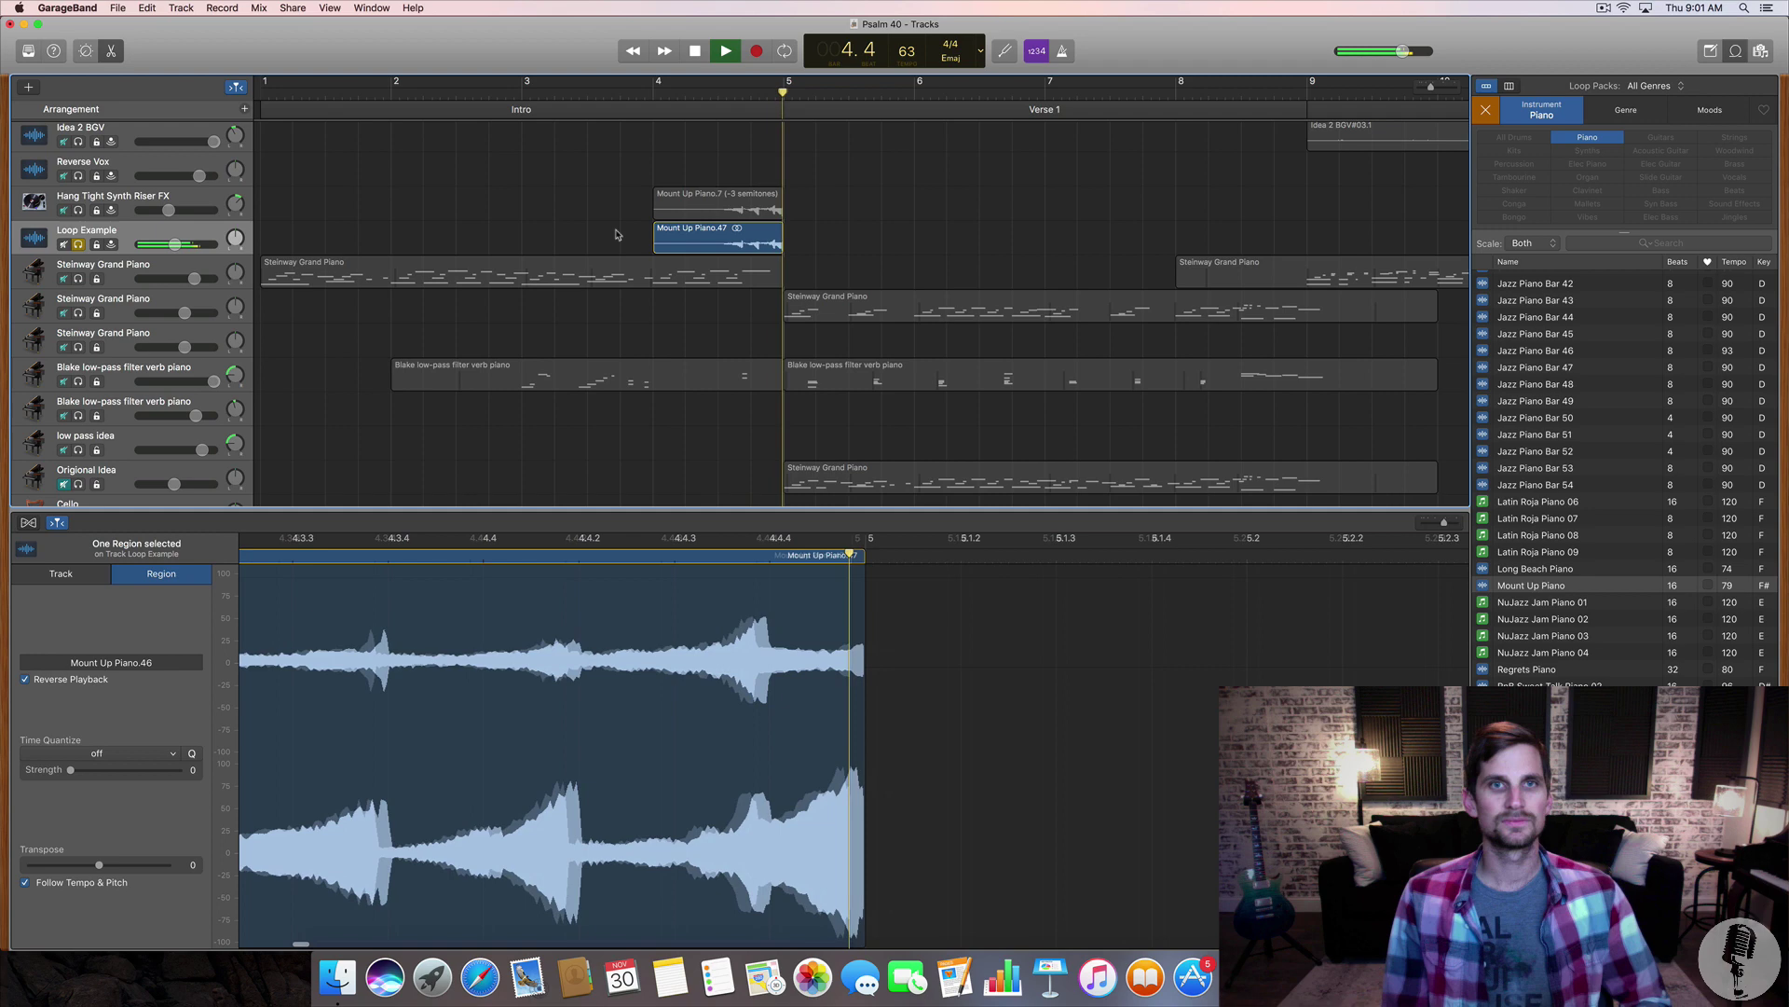
- Stop playback and transpose the reversed Mount Up Piano region down 3 semitones
key(space)
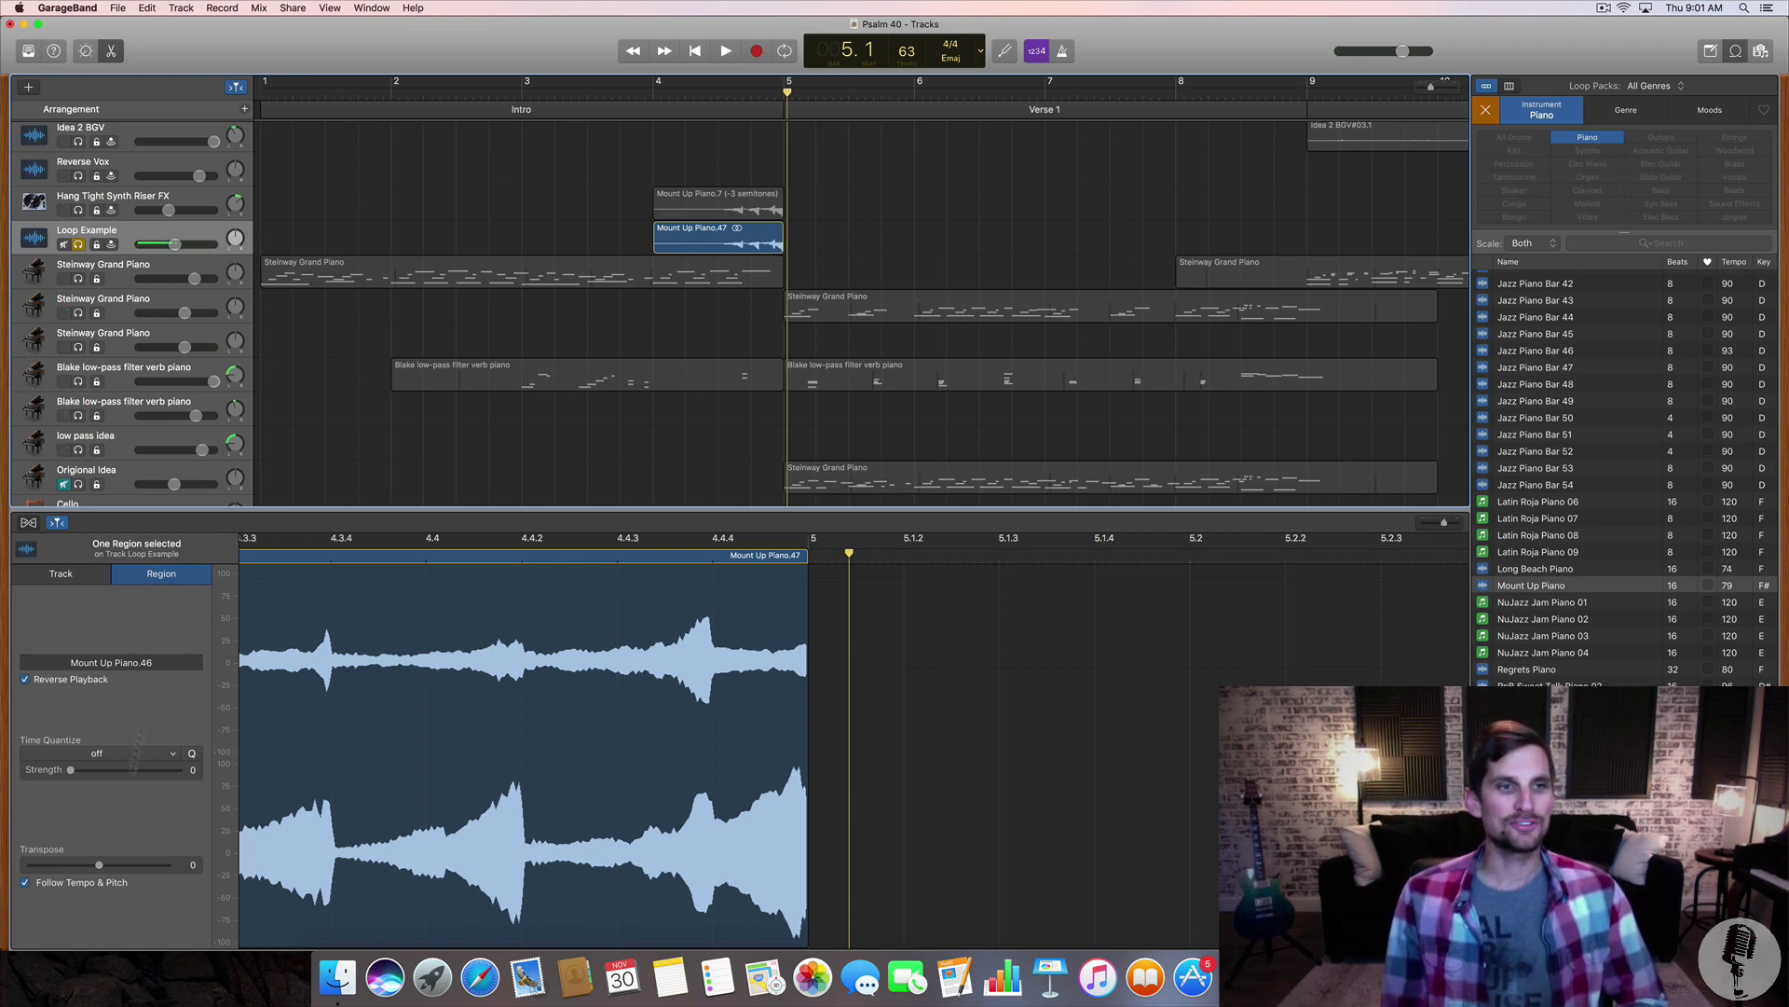
click(100, 866)
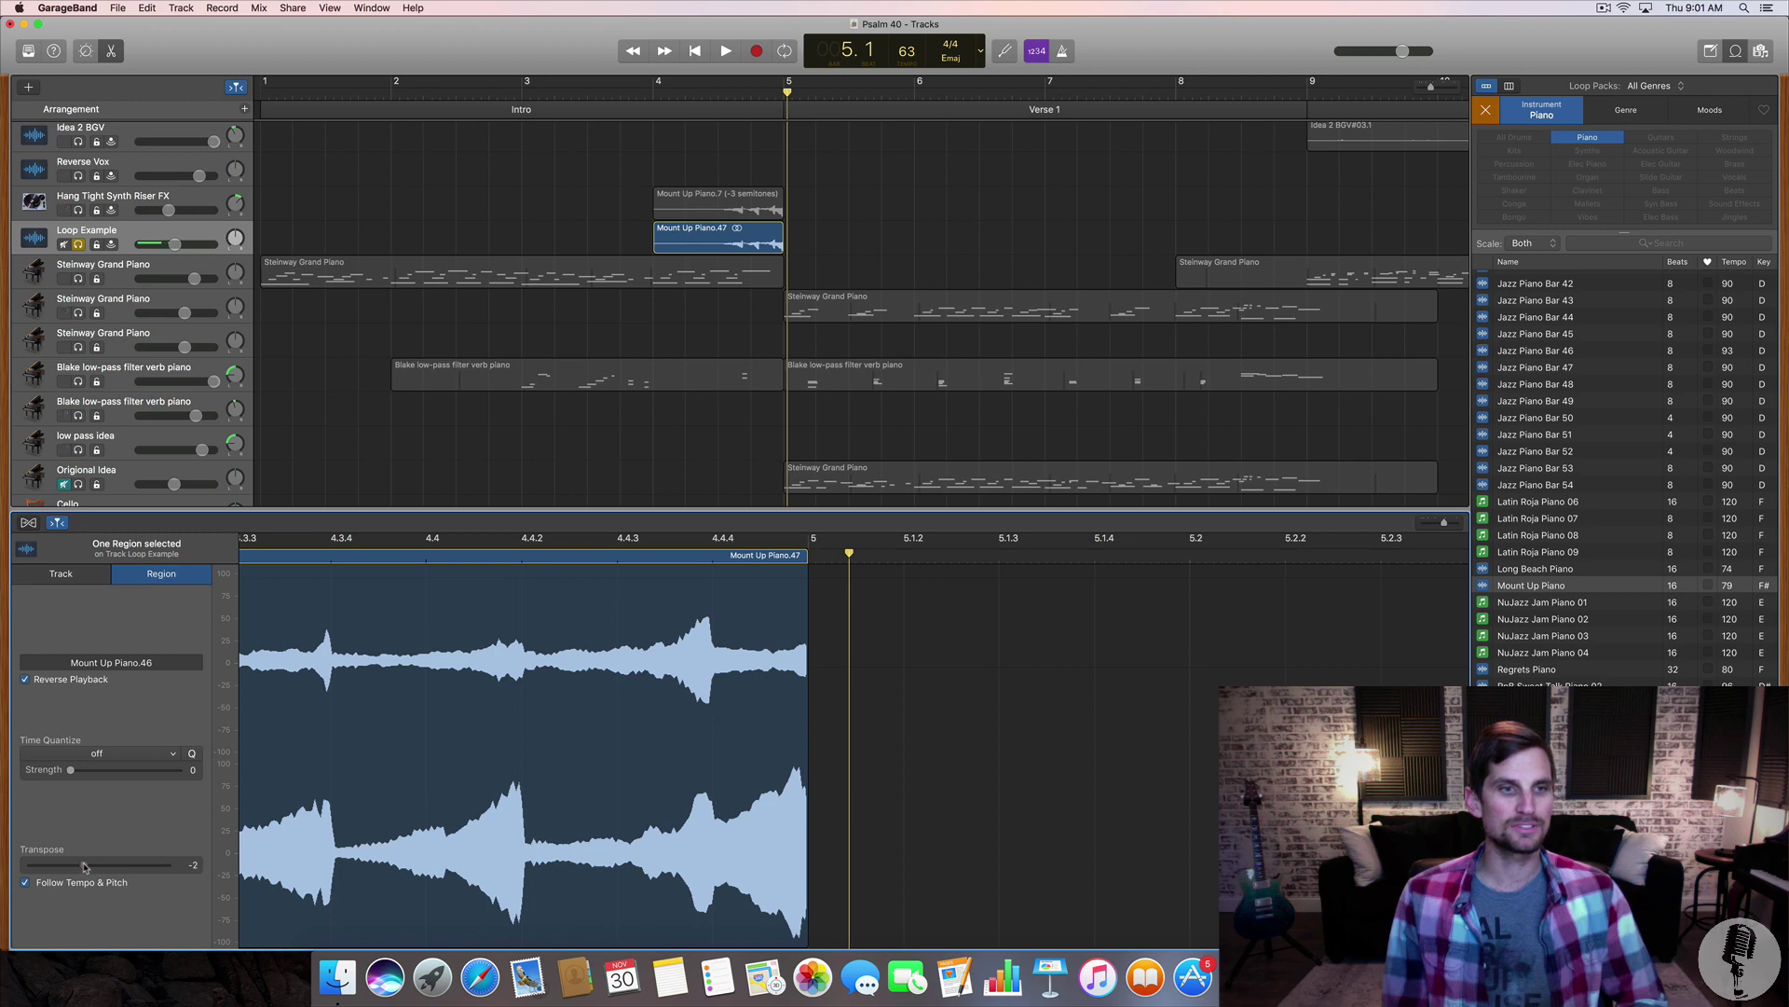
click(82, 866)
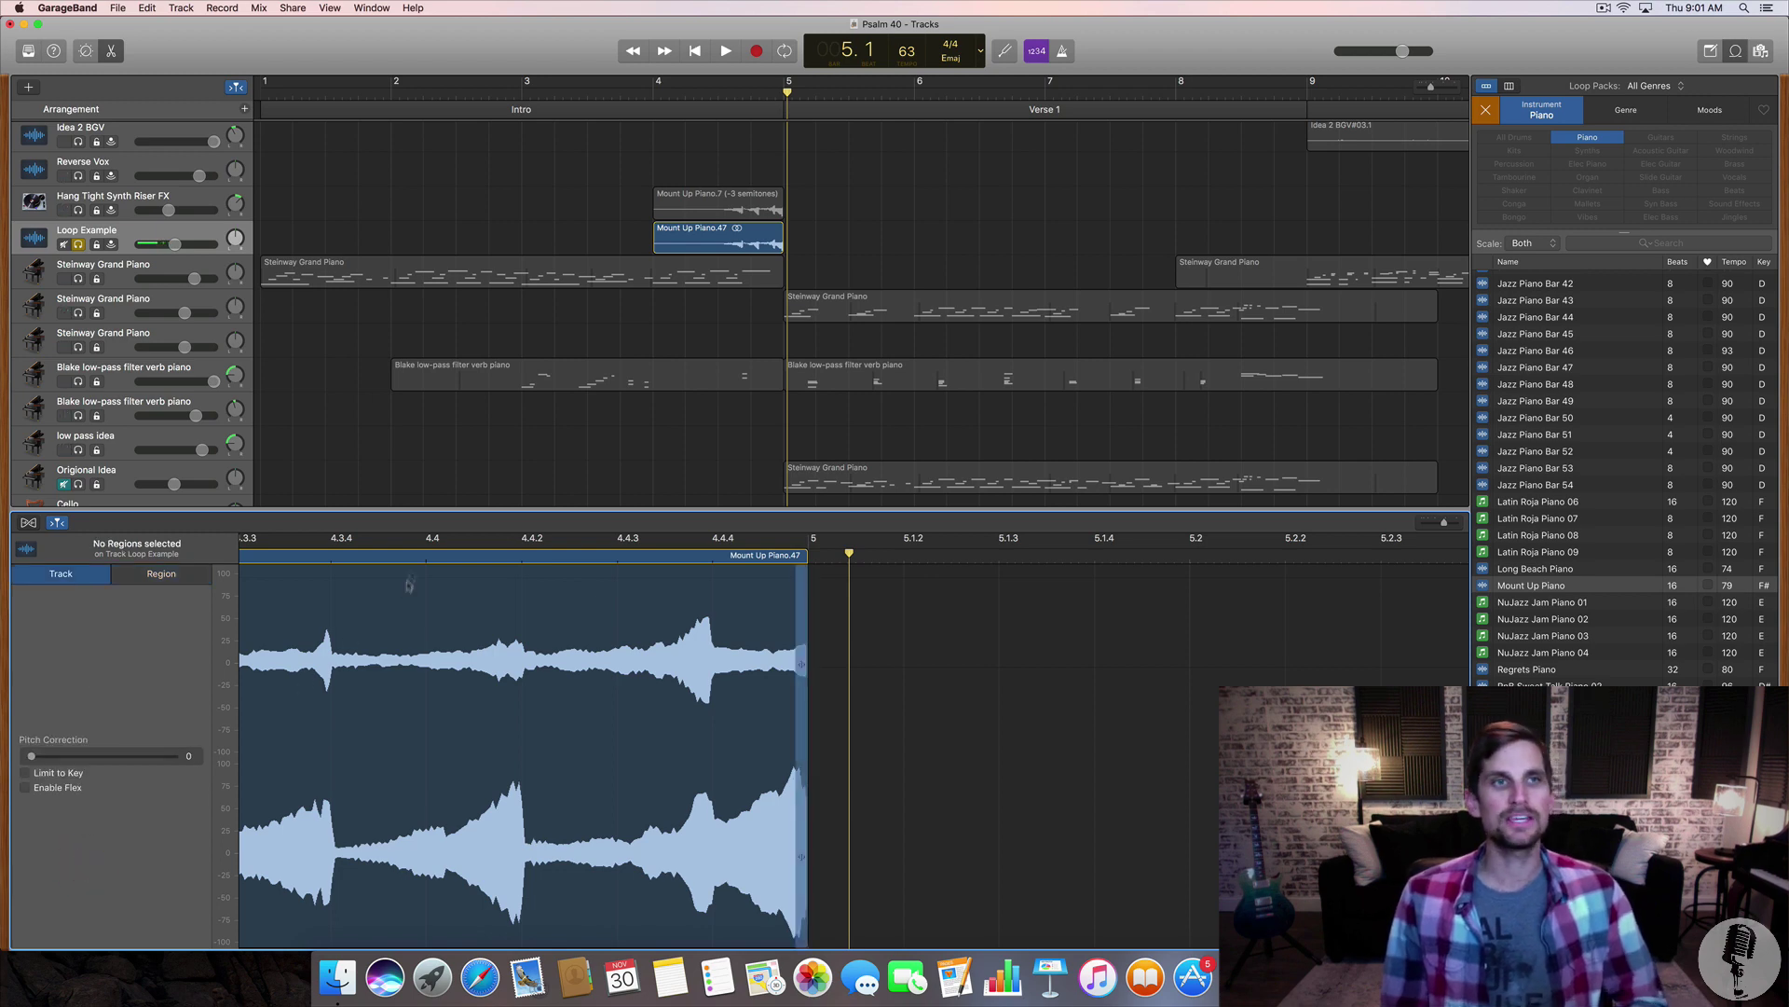
- Solo Steinway Grand Piano and play Mount Up Piano.47 with it from bar 4
click(658, 88)
click(690, 237)
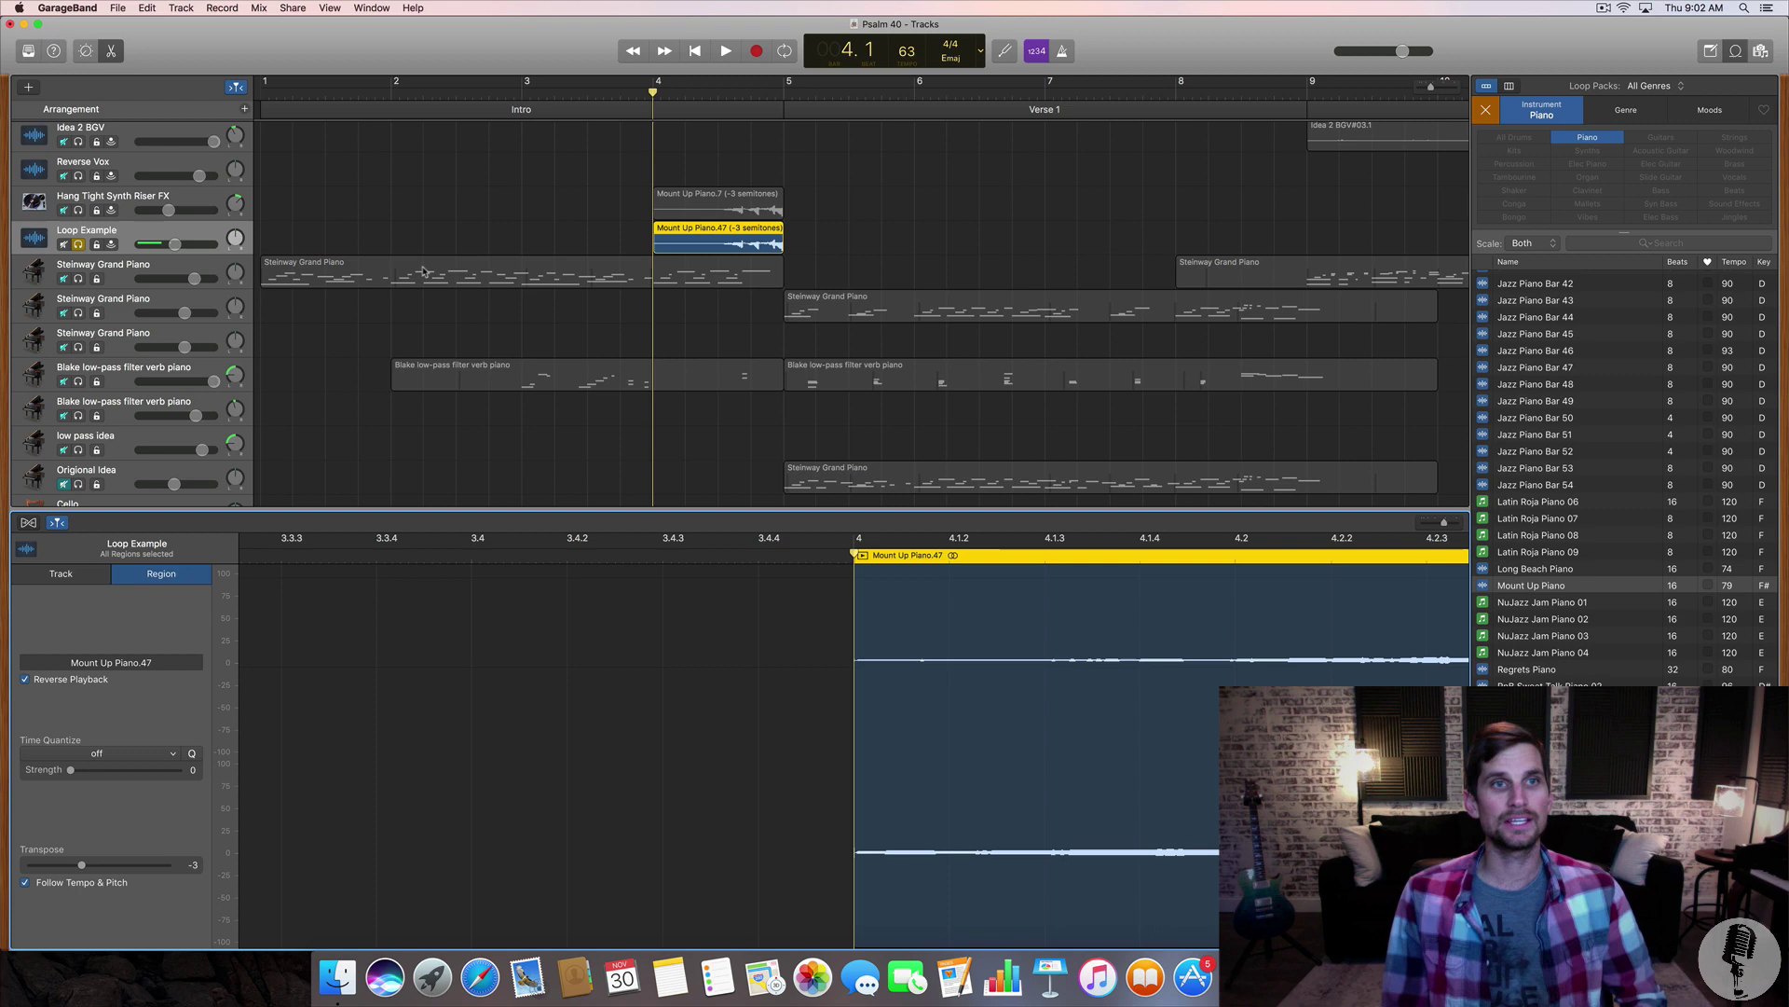
click(79, 279)
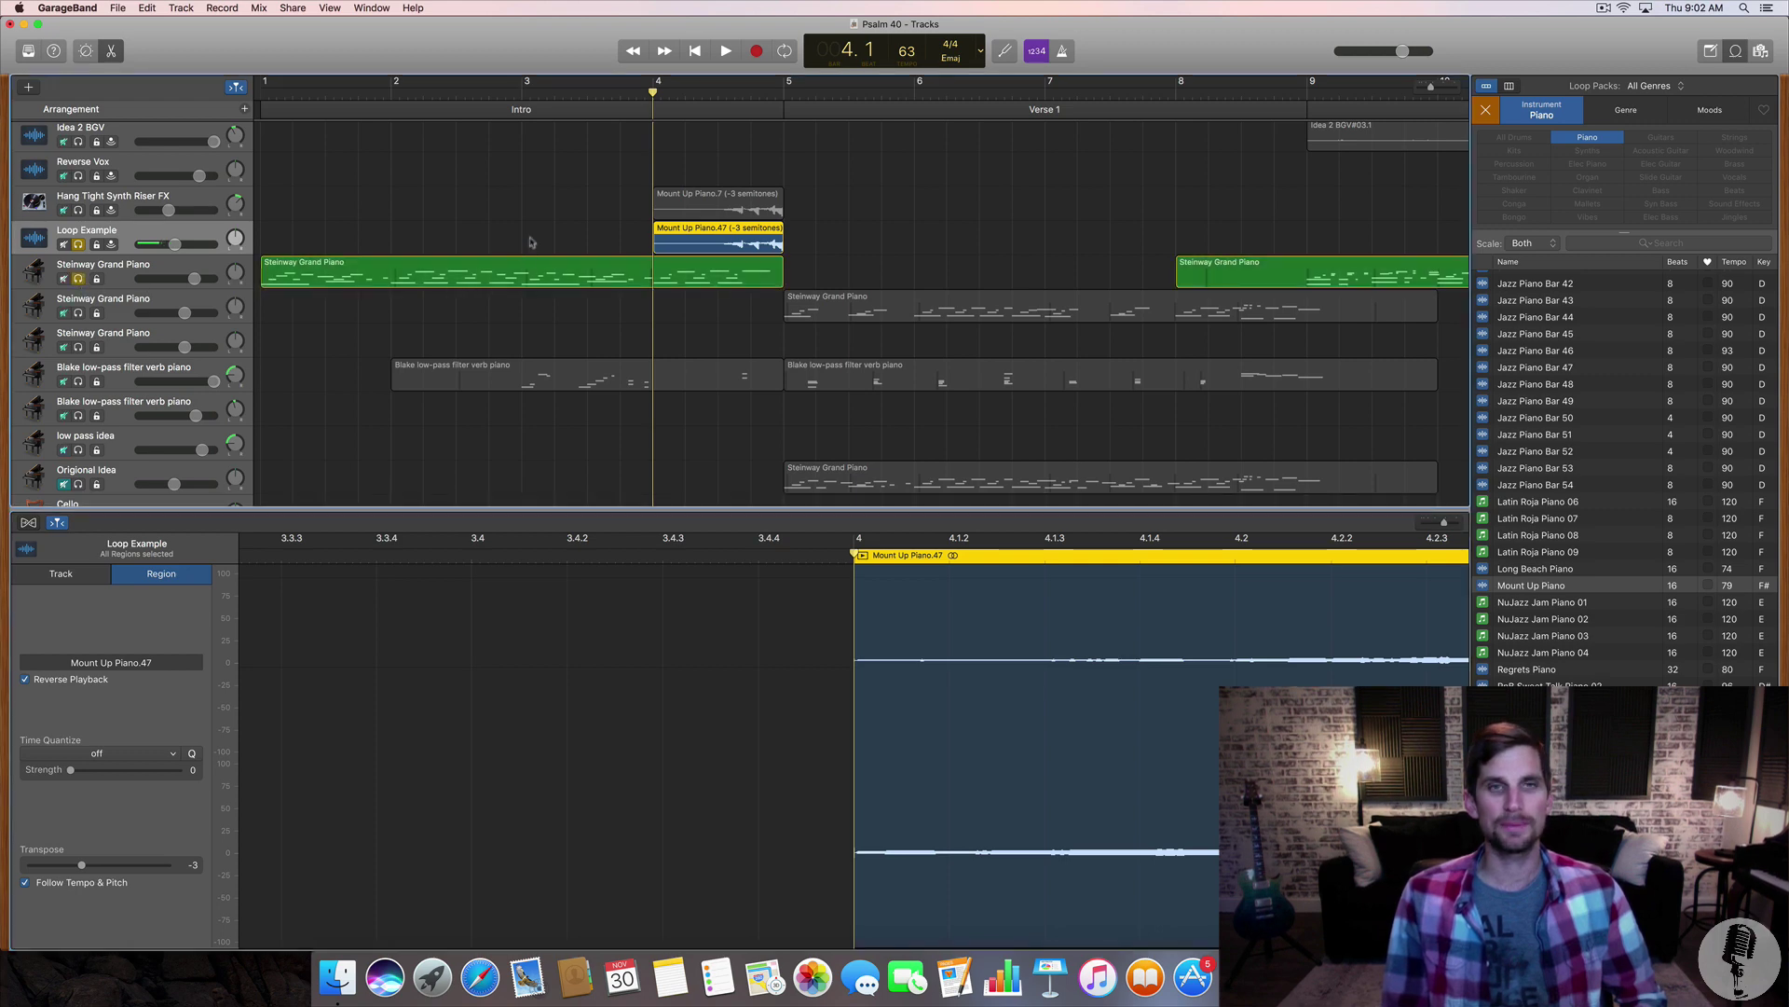
key(space)
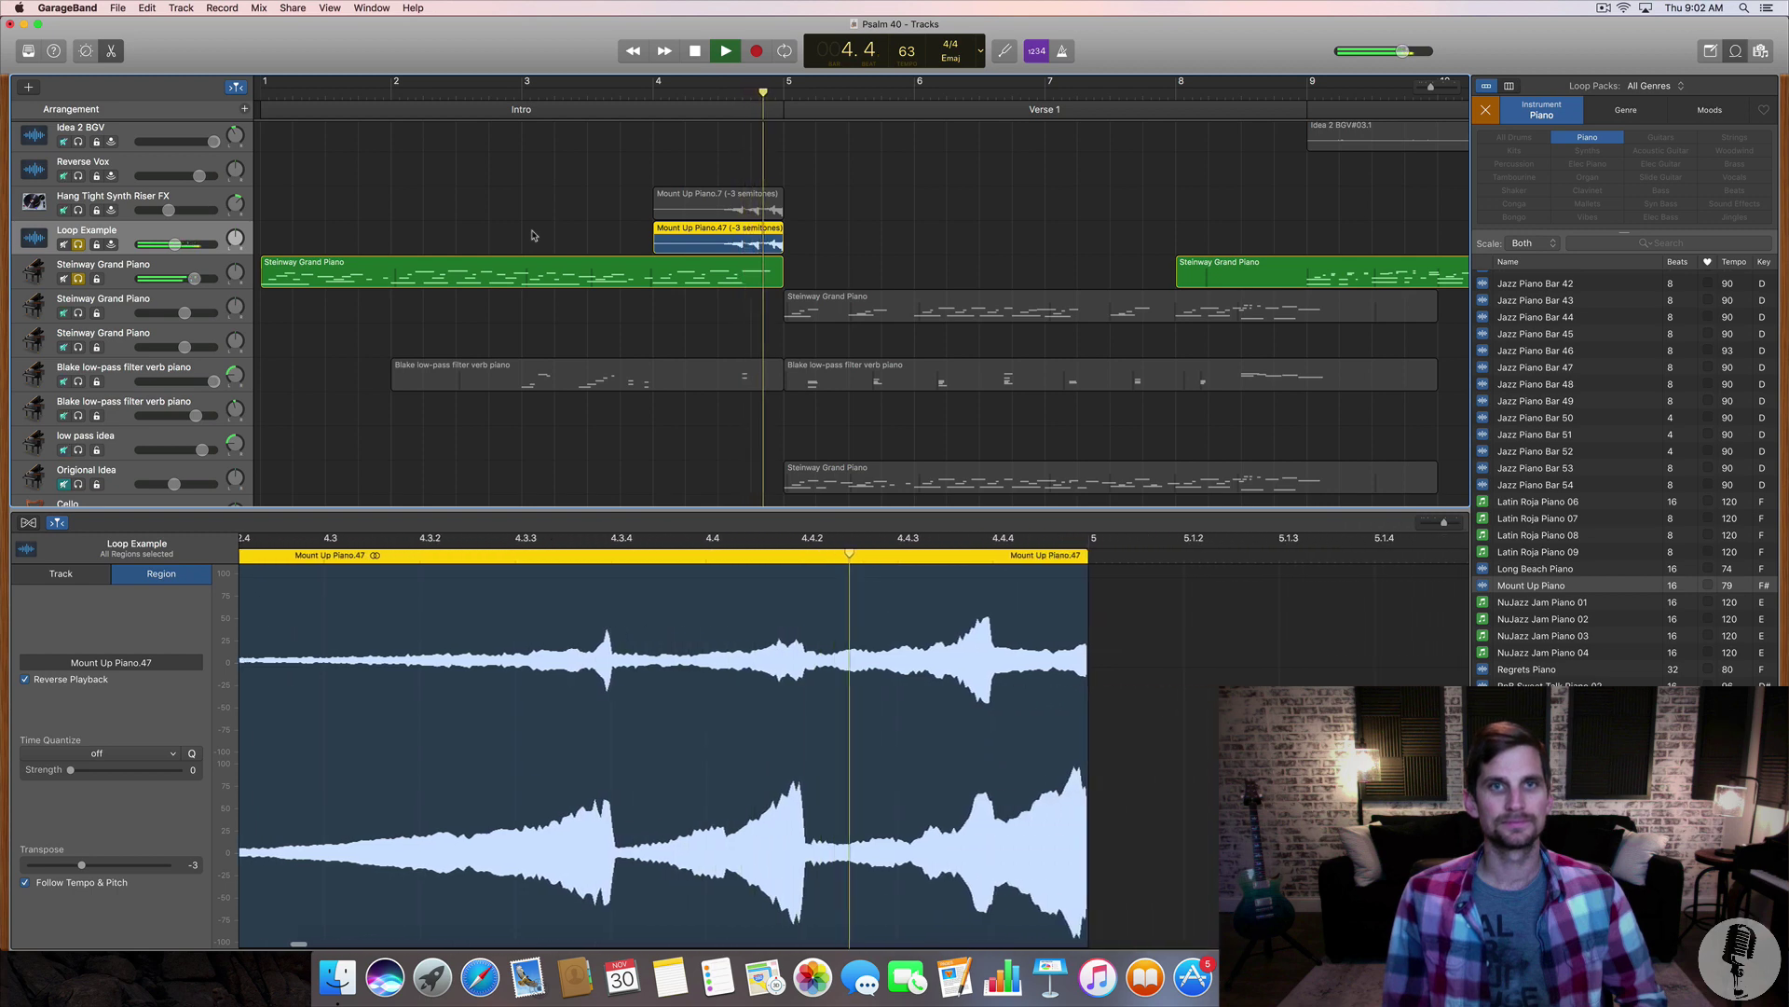
key(space)
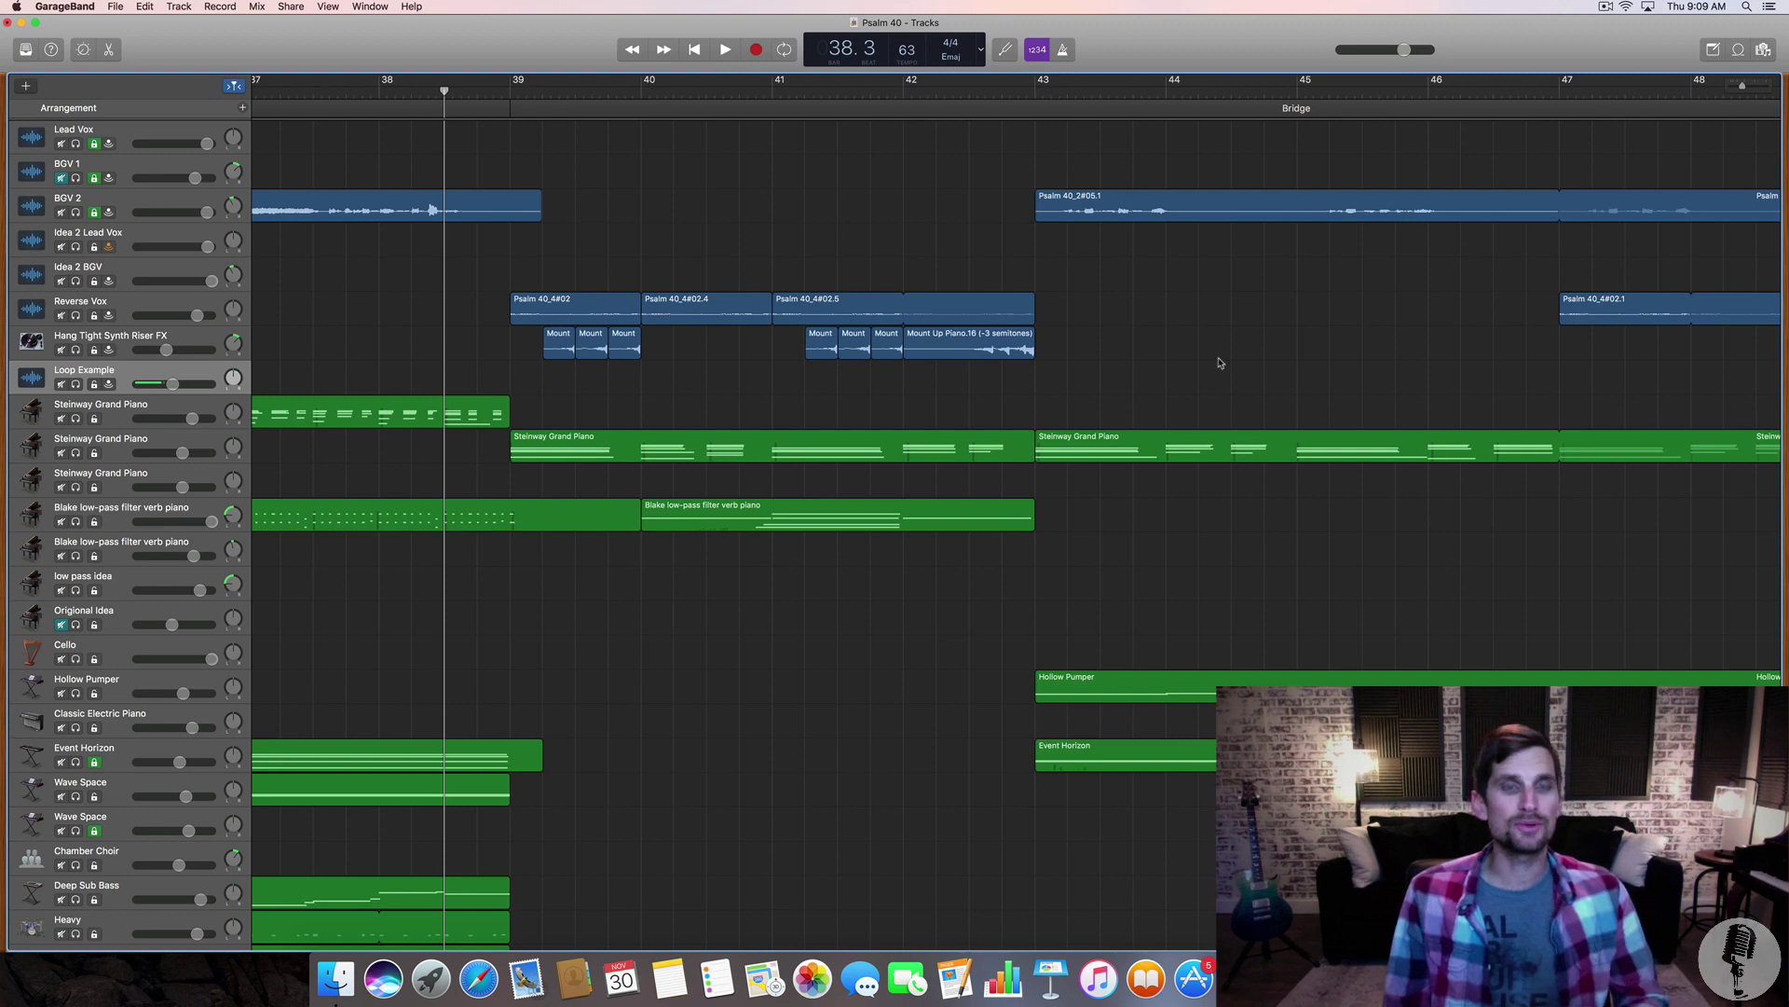
- Play the Bridge section and stop at bar 43
key(space)
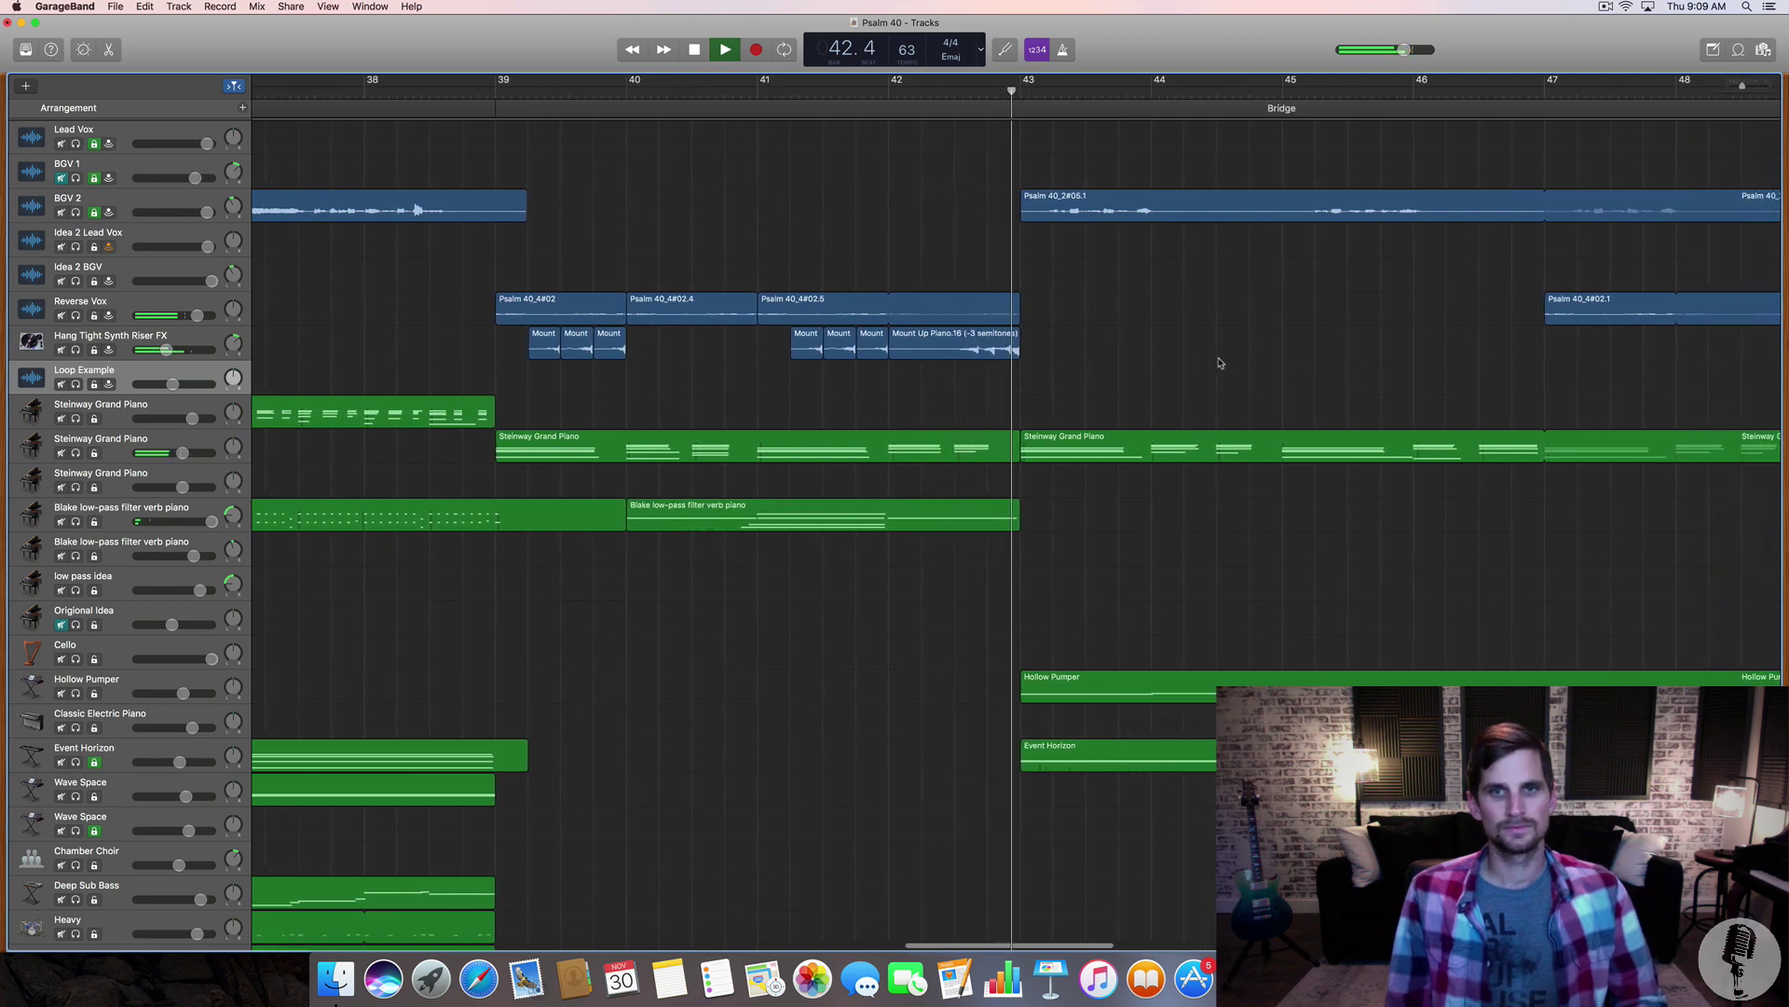
key(space)
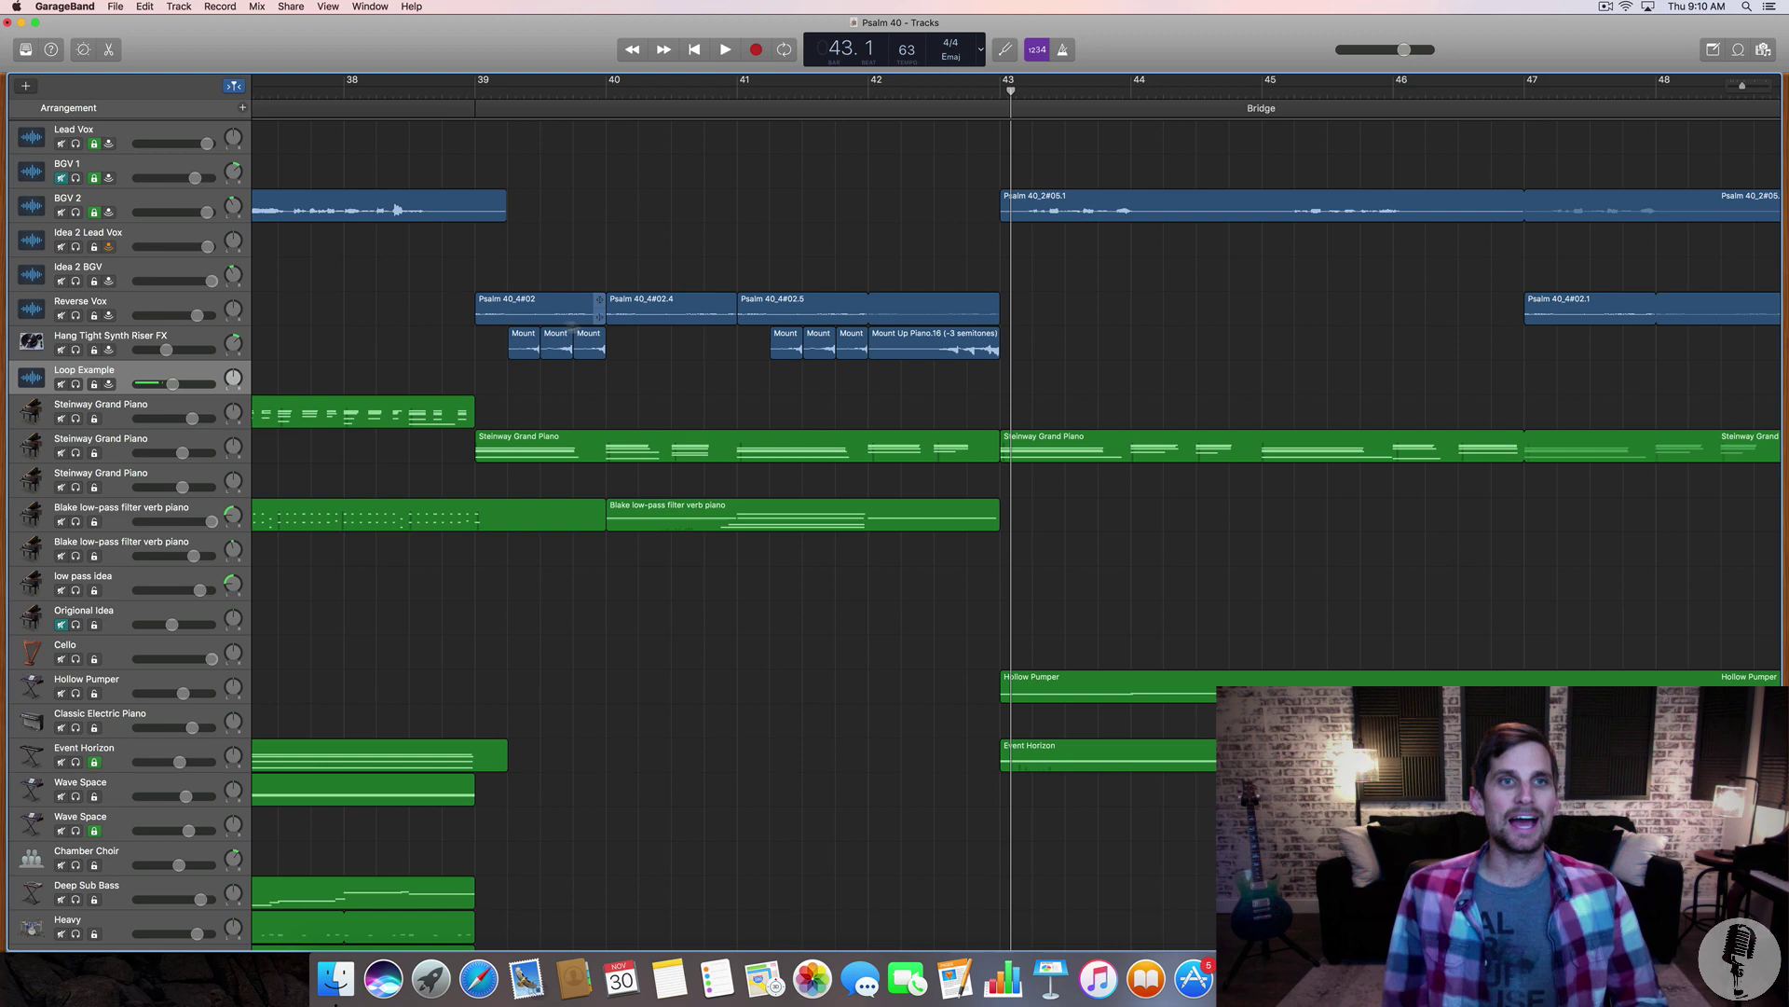
- Solo Reverse Vox and play its reversed vocal from bar 39 to bar 40
click(76, 315)
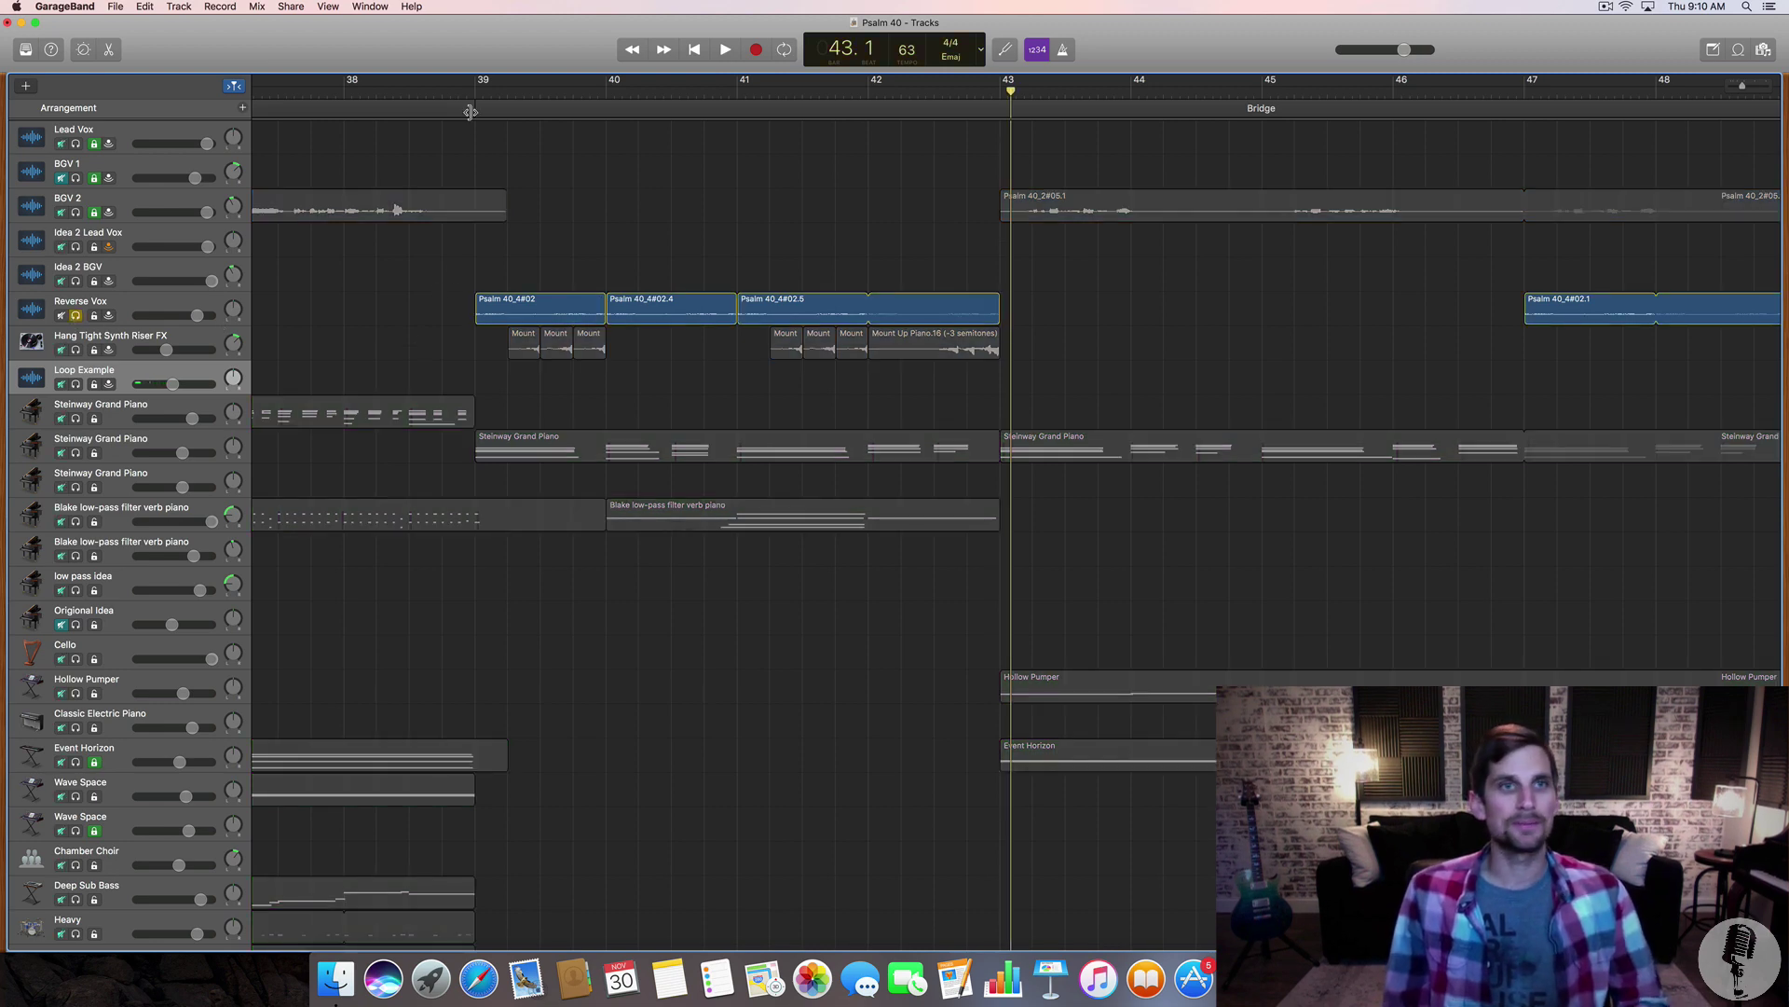
click(470, 112)
key(space)
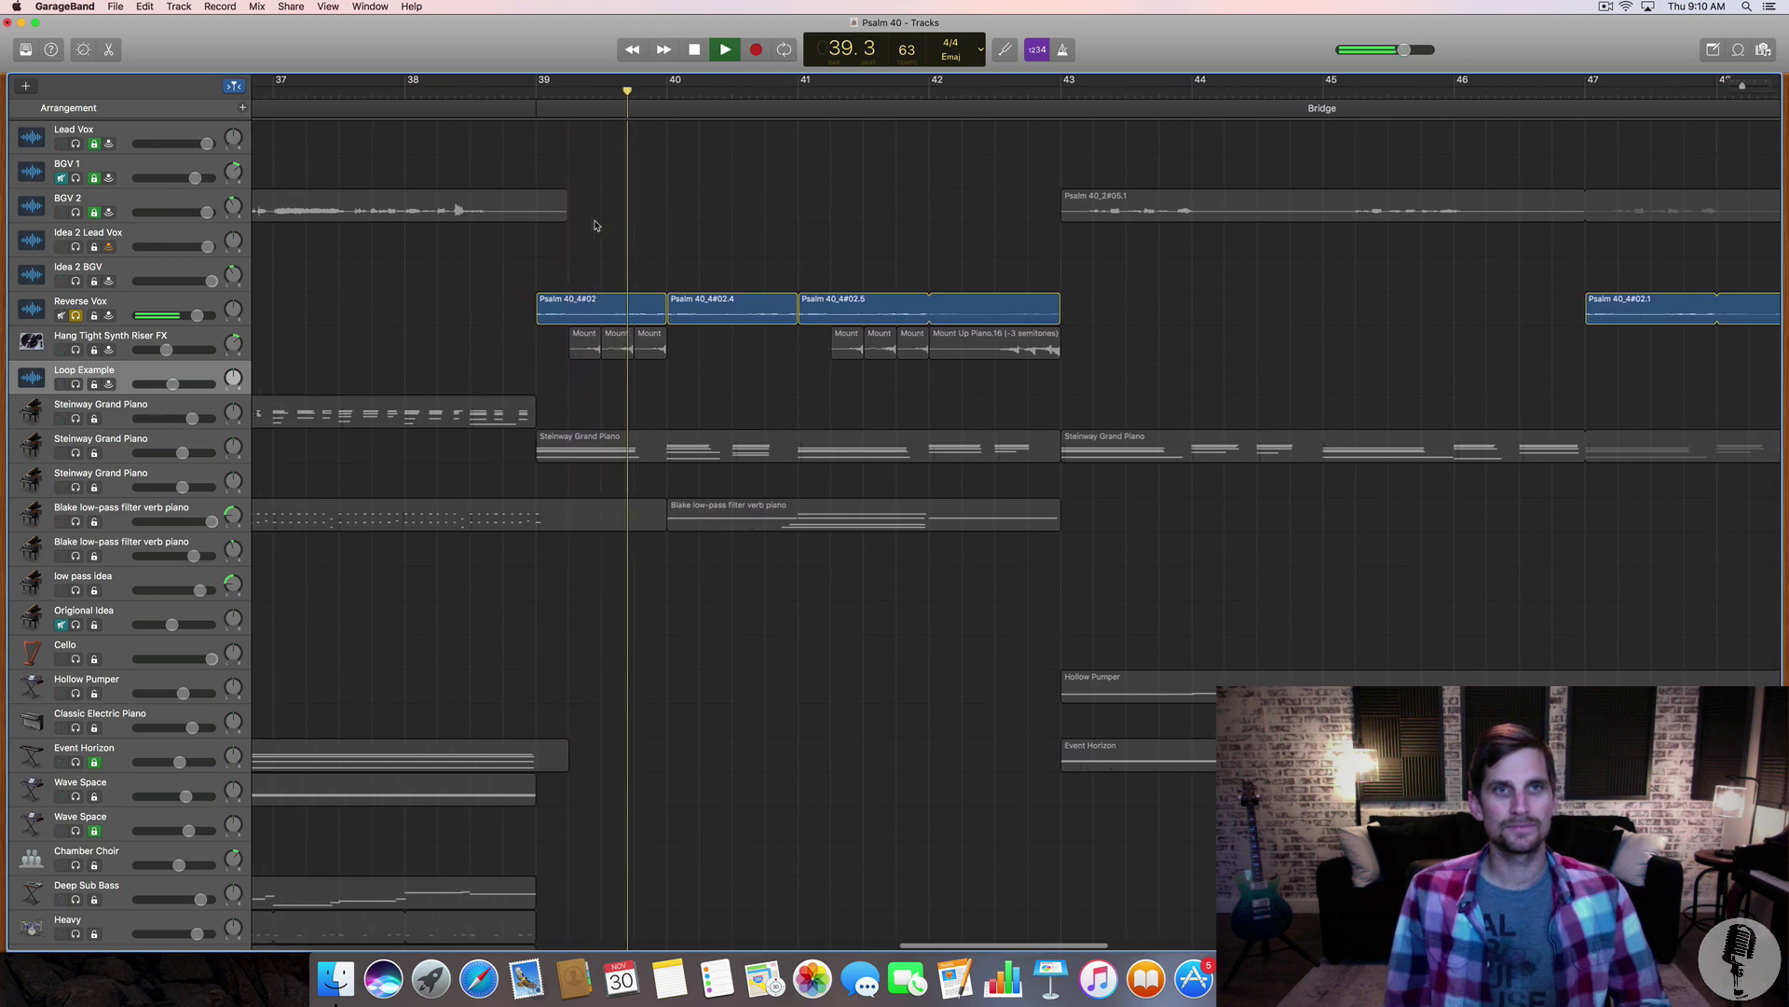
key(space)
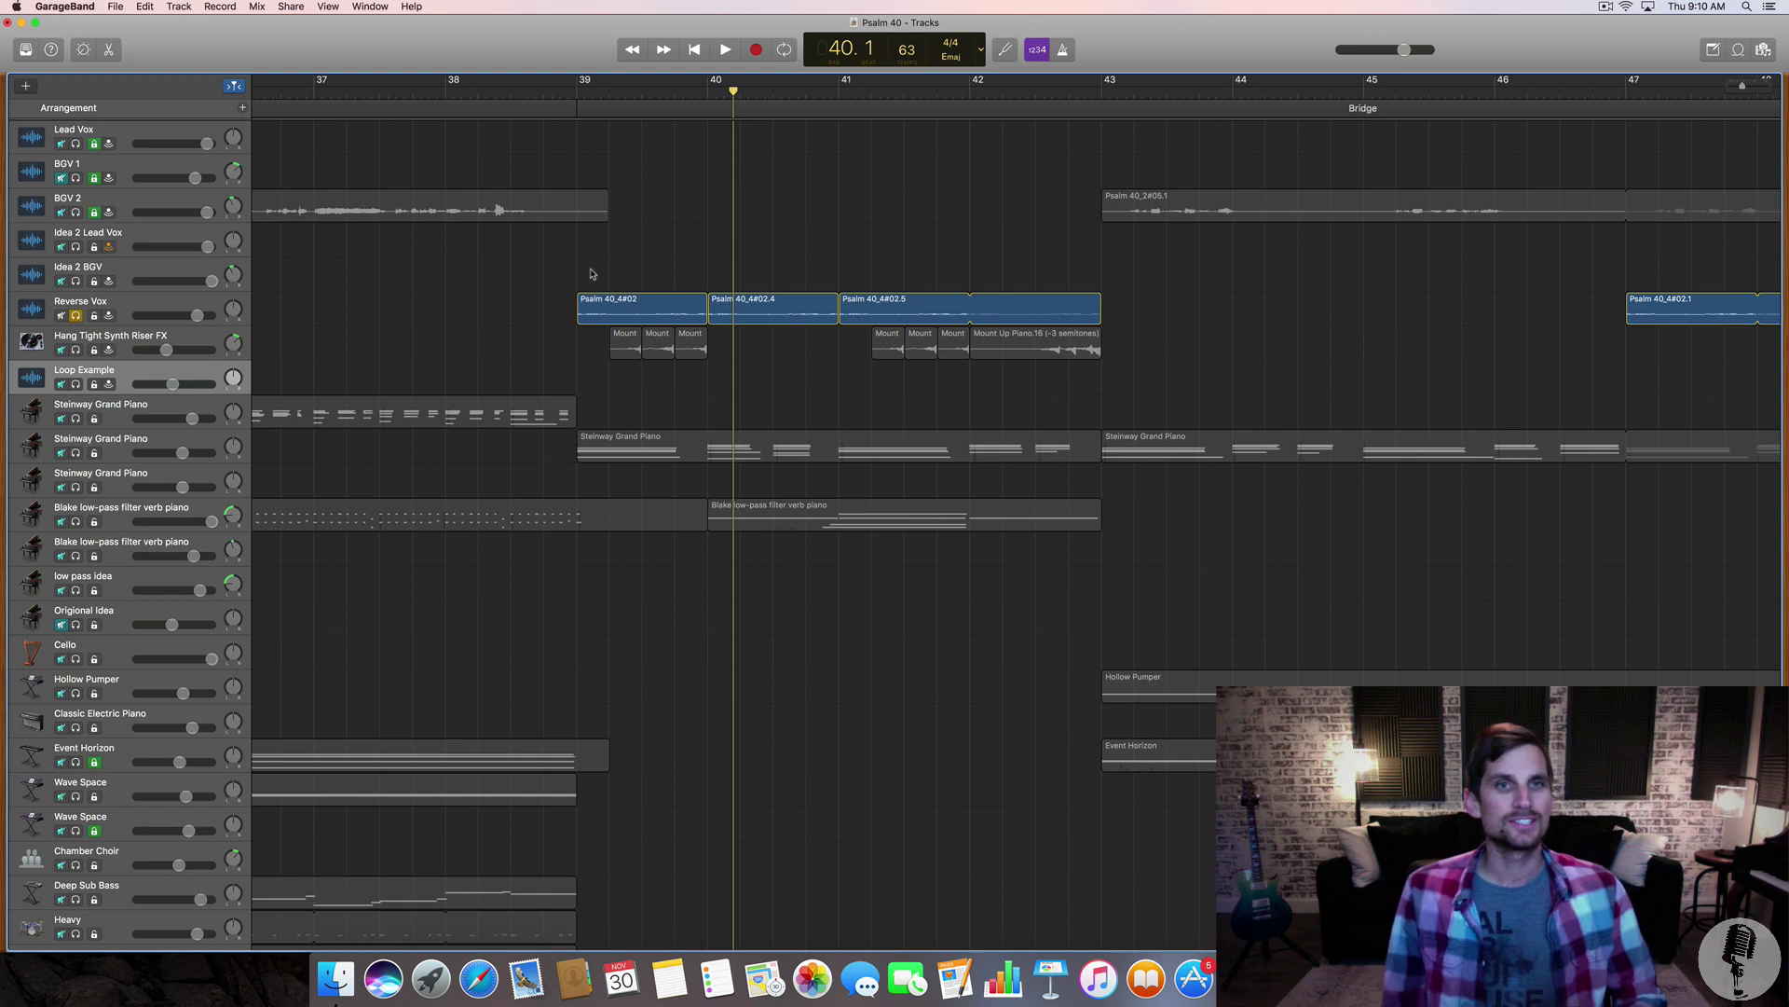
- Move the solo from Reverse Vox to the riser FX track and play its piano chops from bar 39.2
click(76, 315)
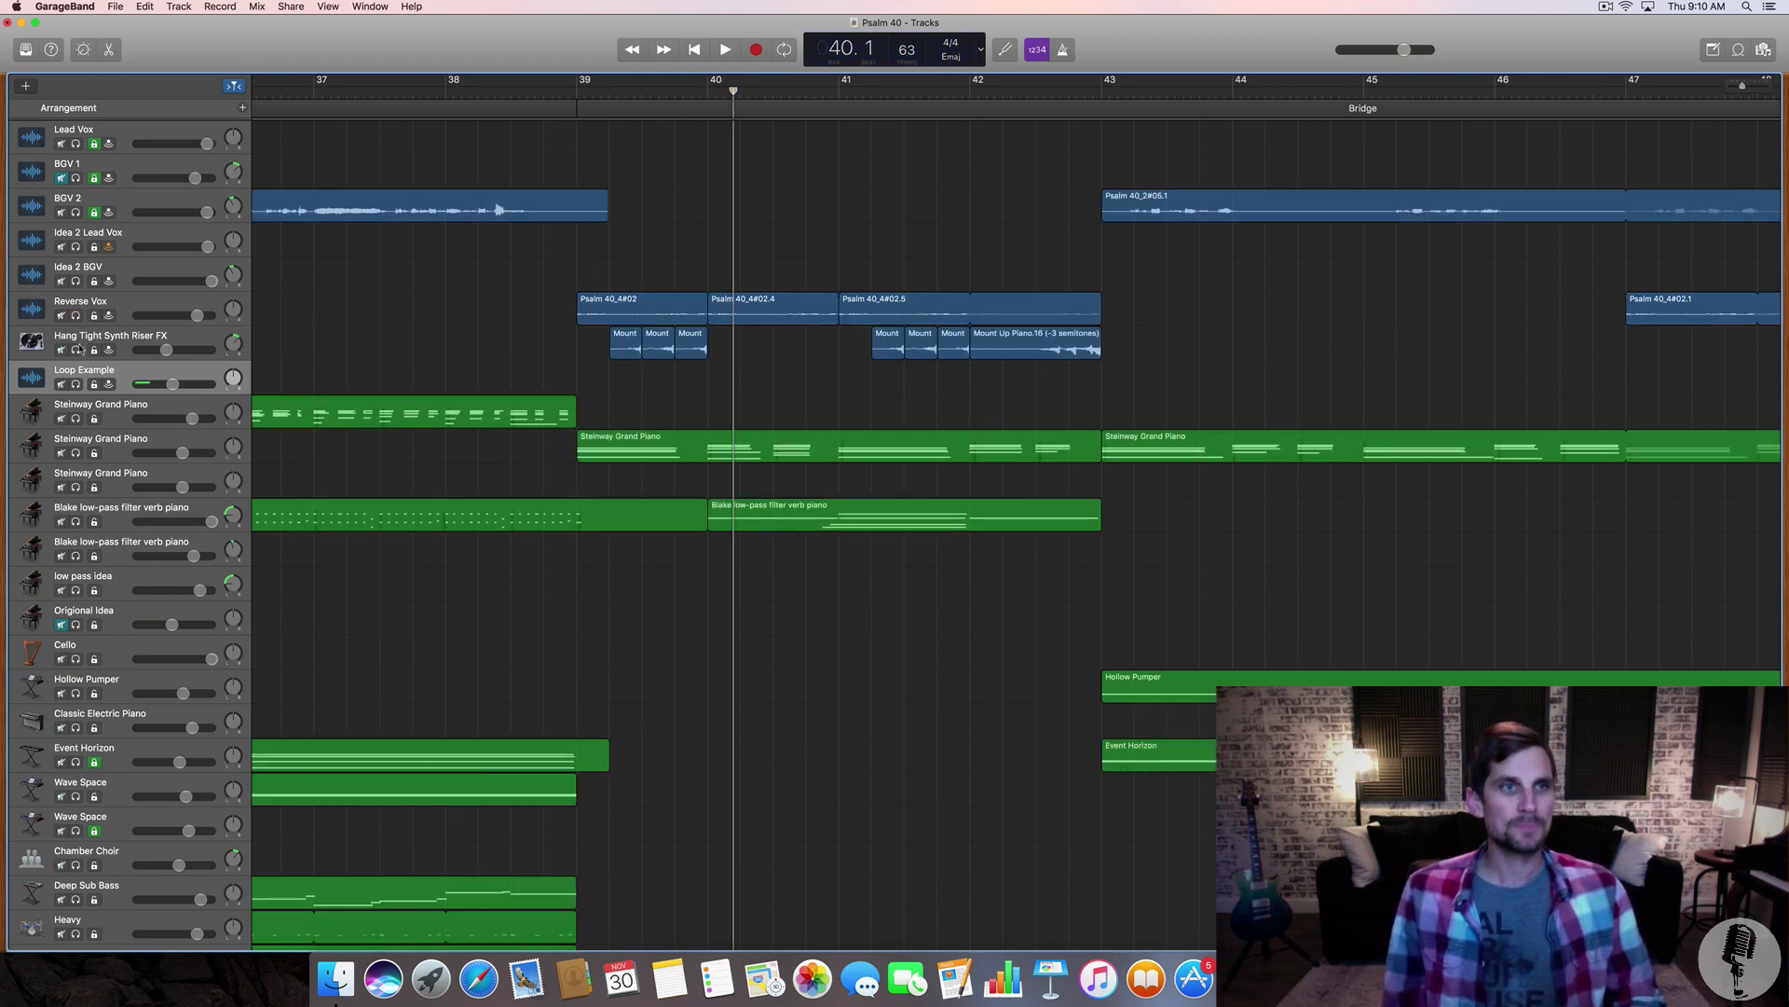
click(75, 350)
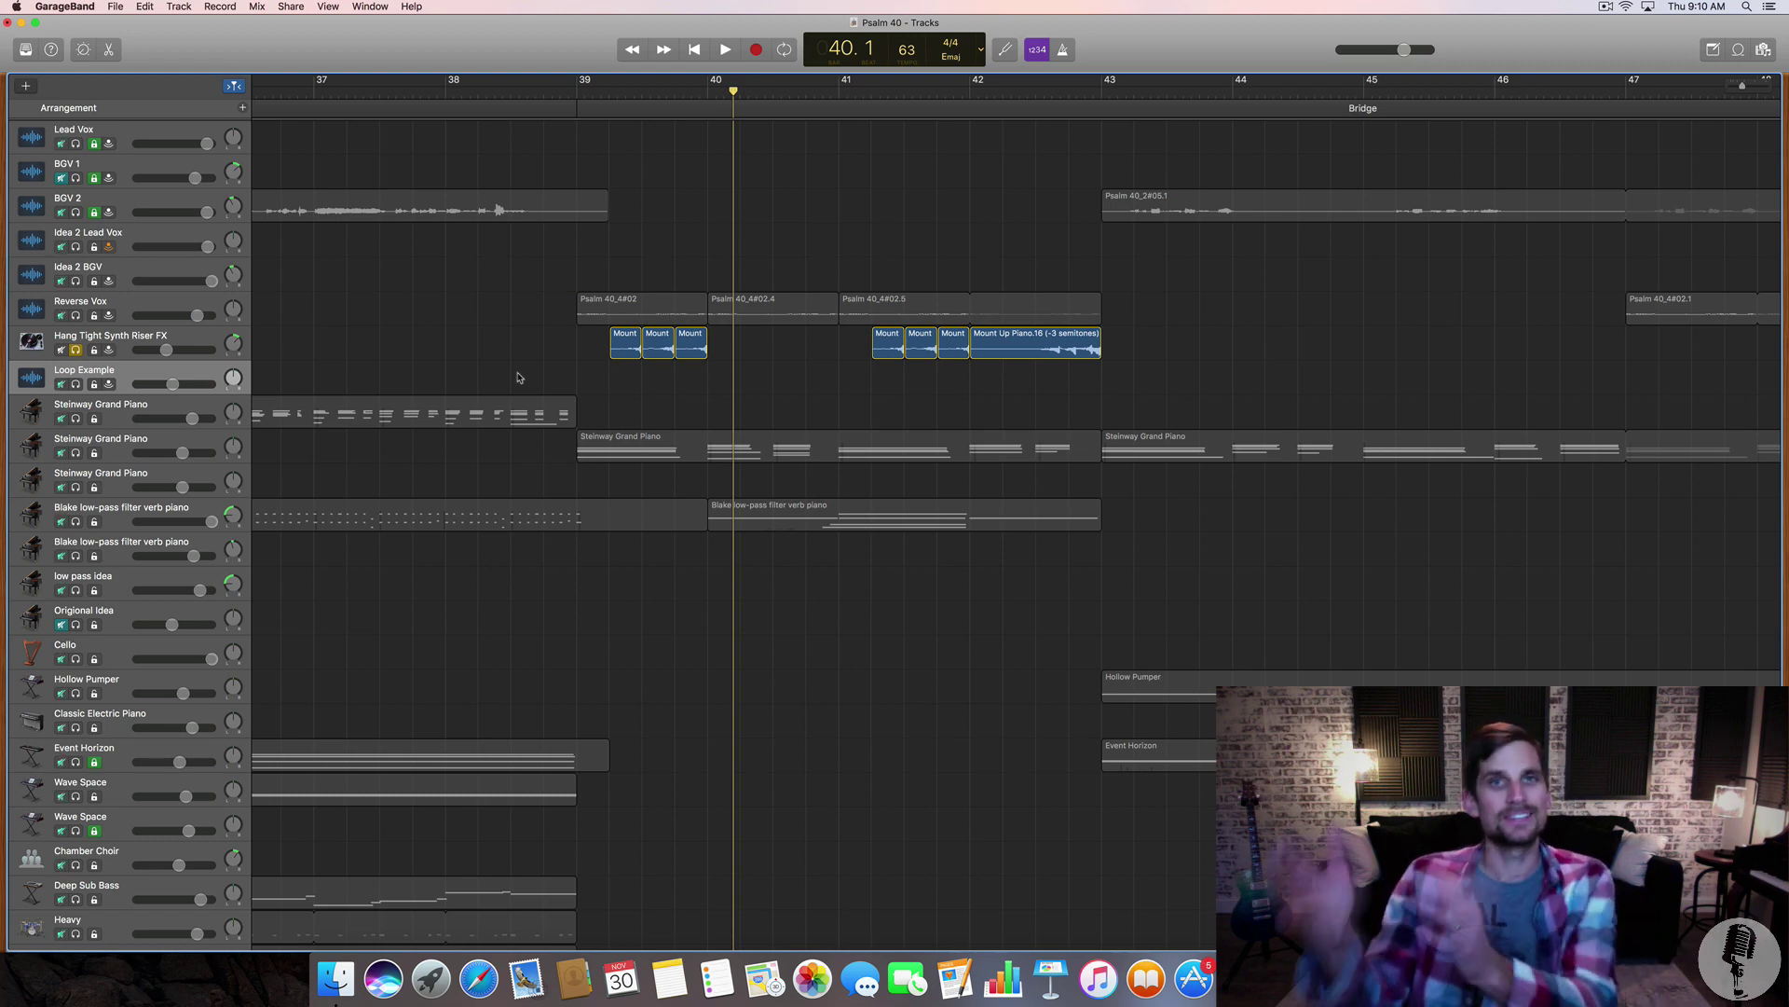
click(627, 95)
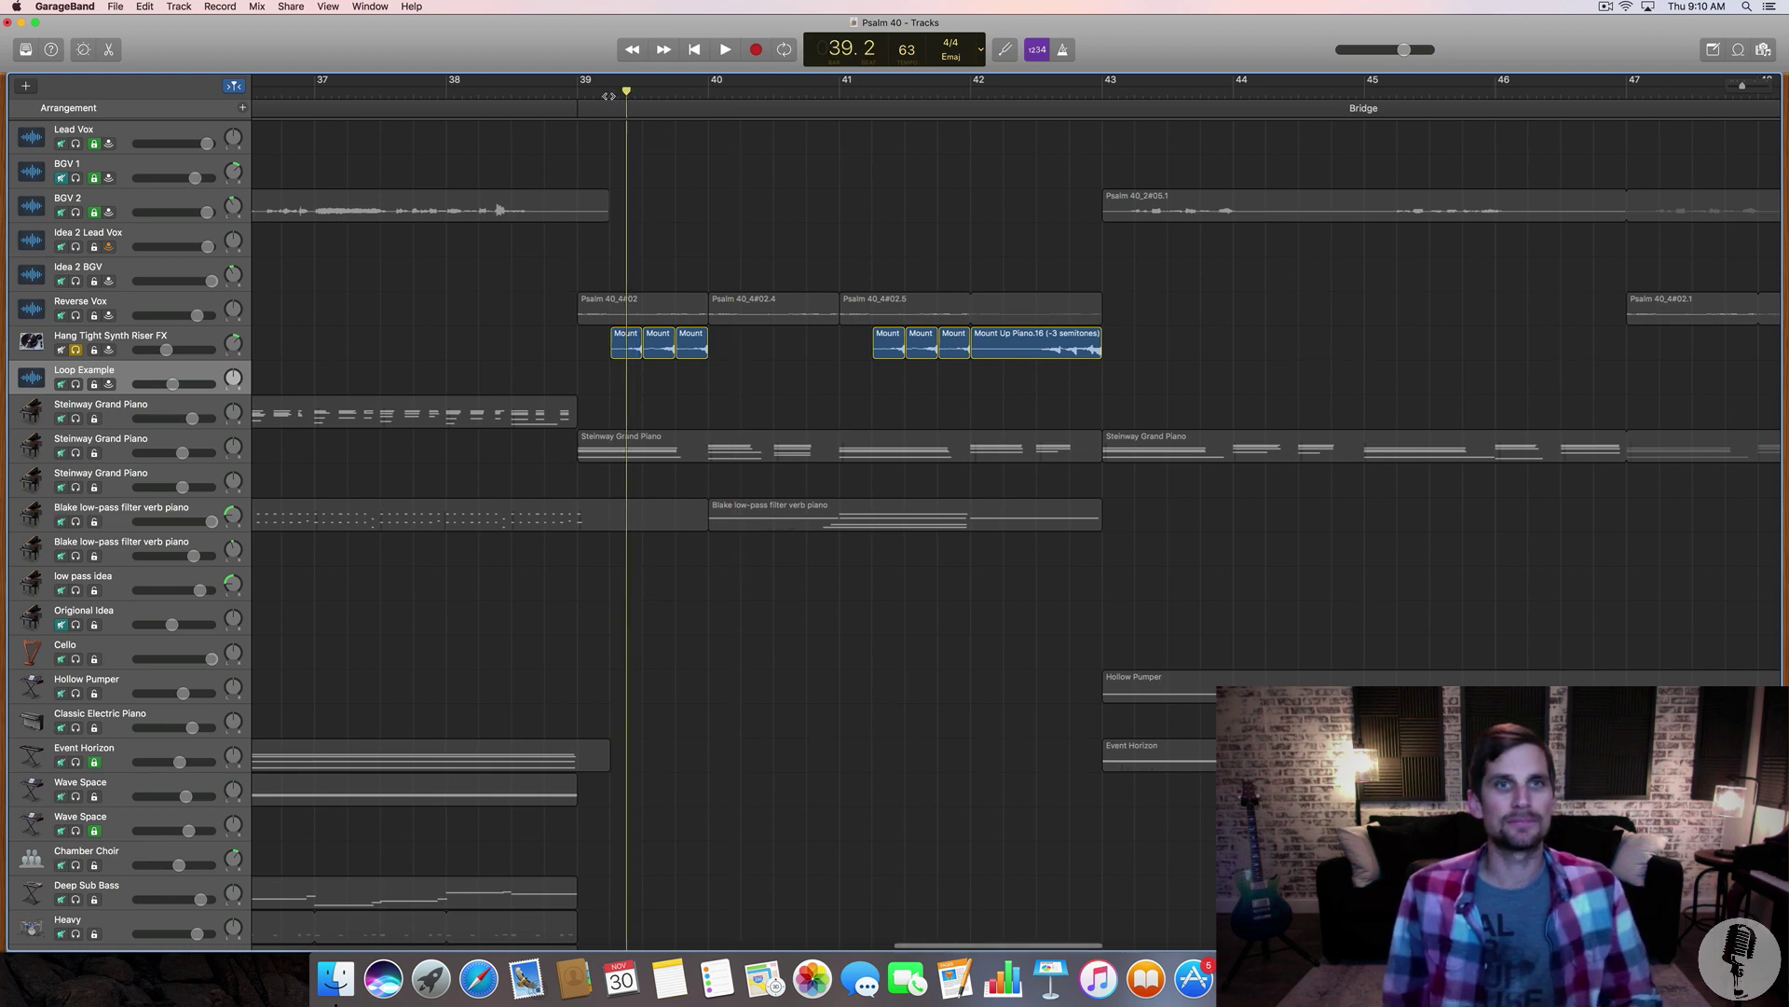
click(610, 94)
key(space)
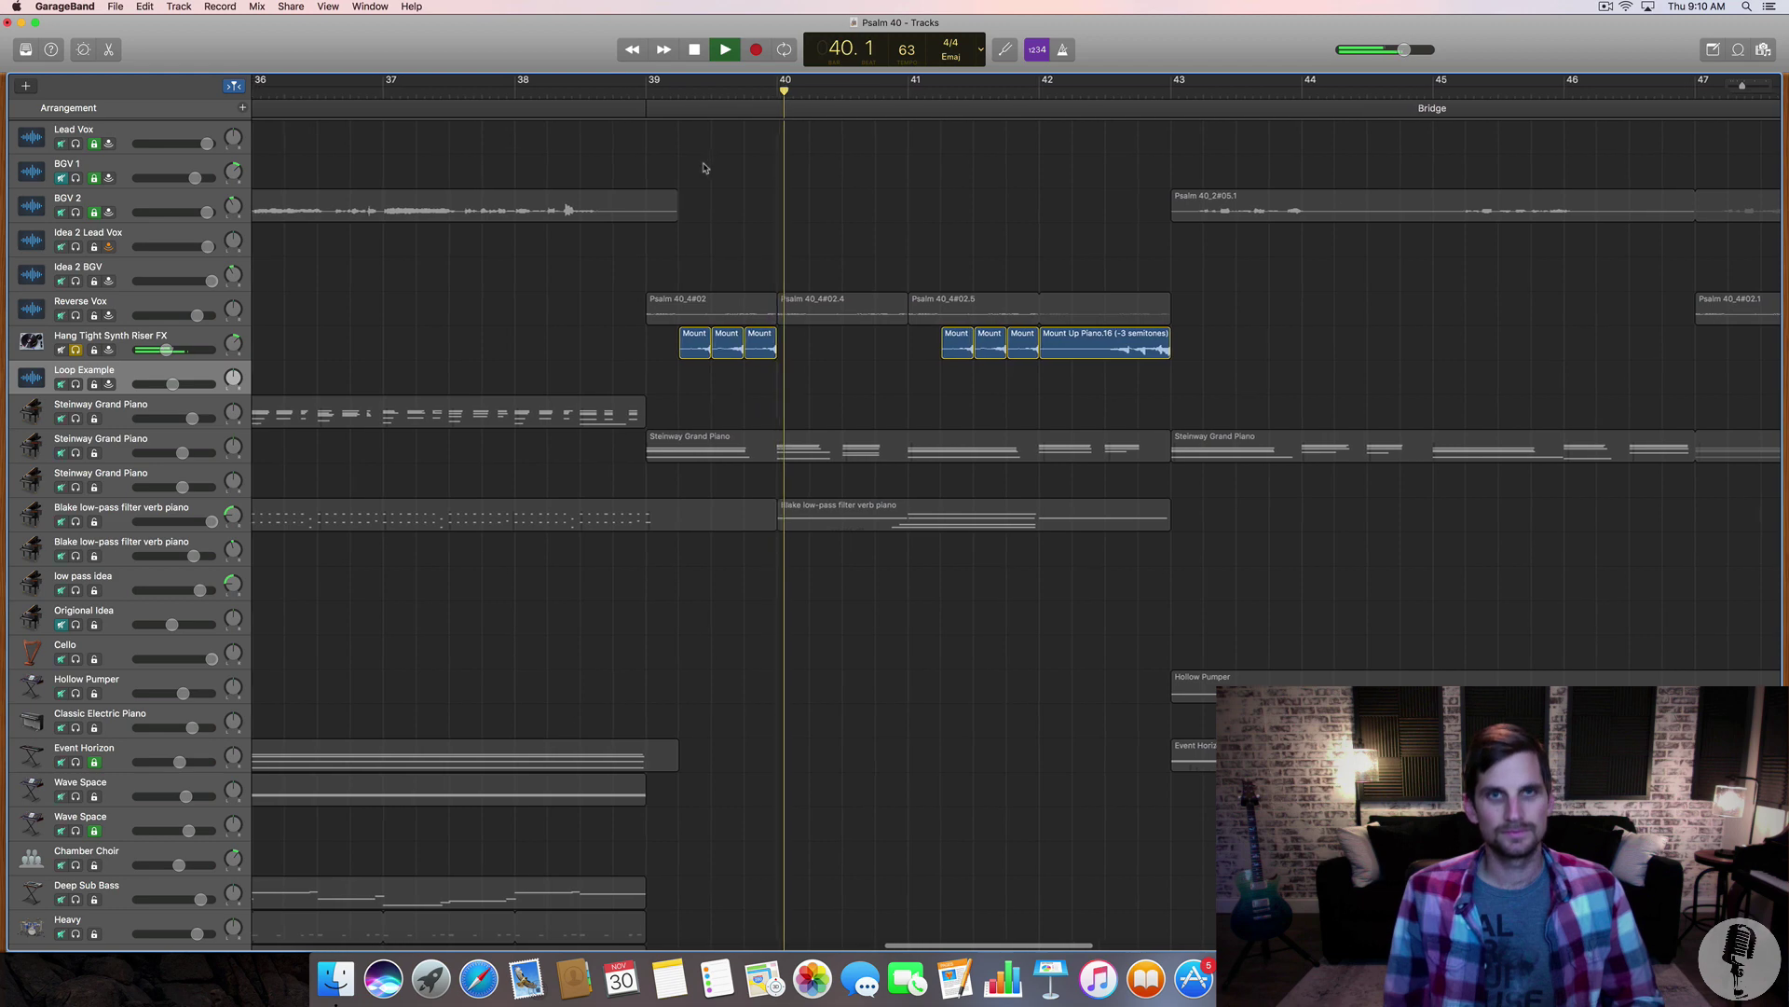
key(space)
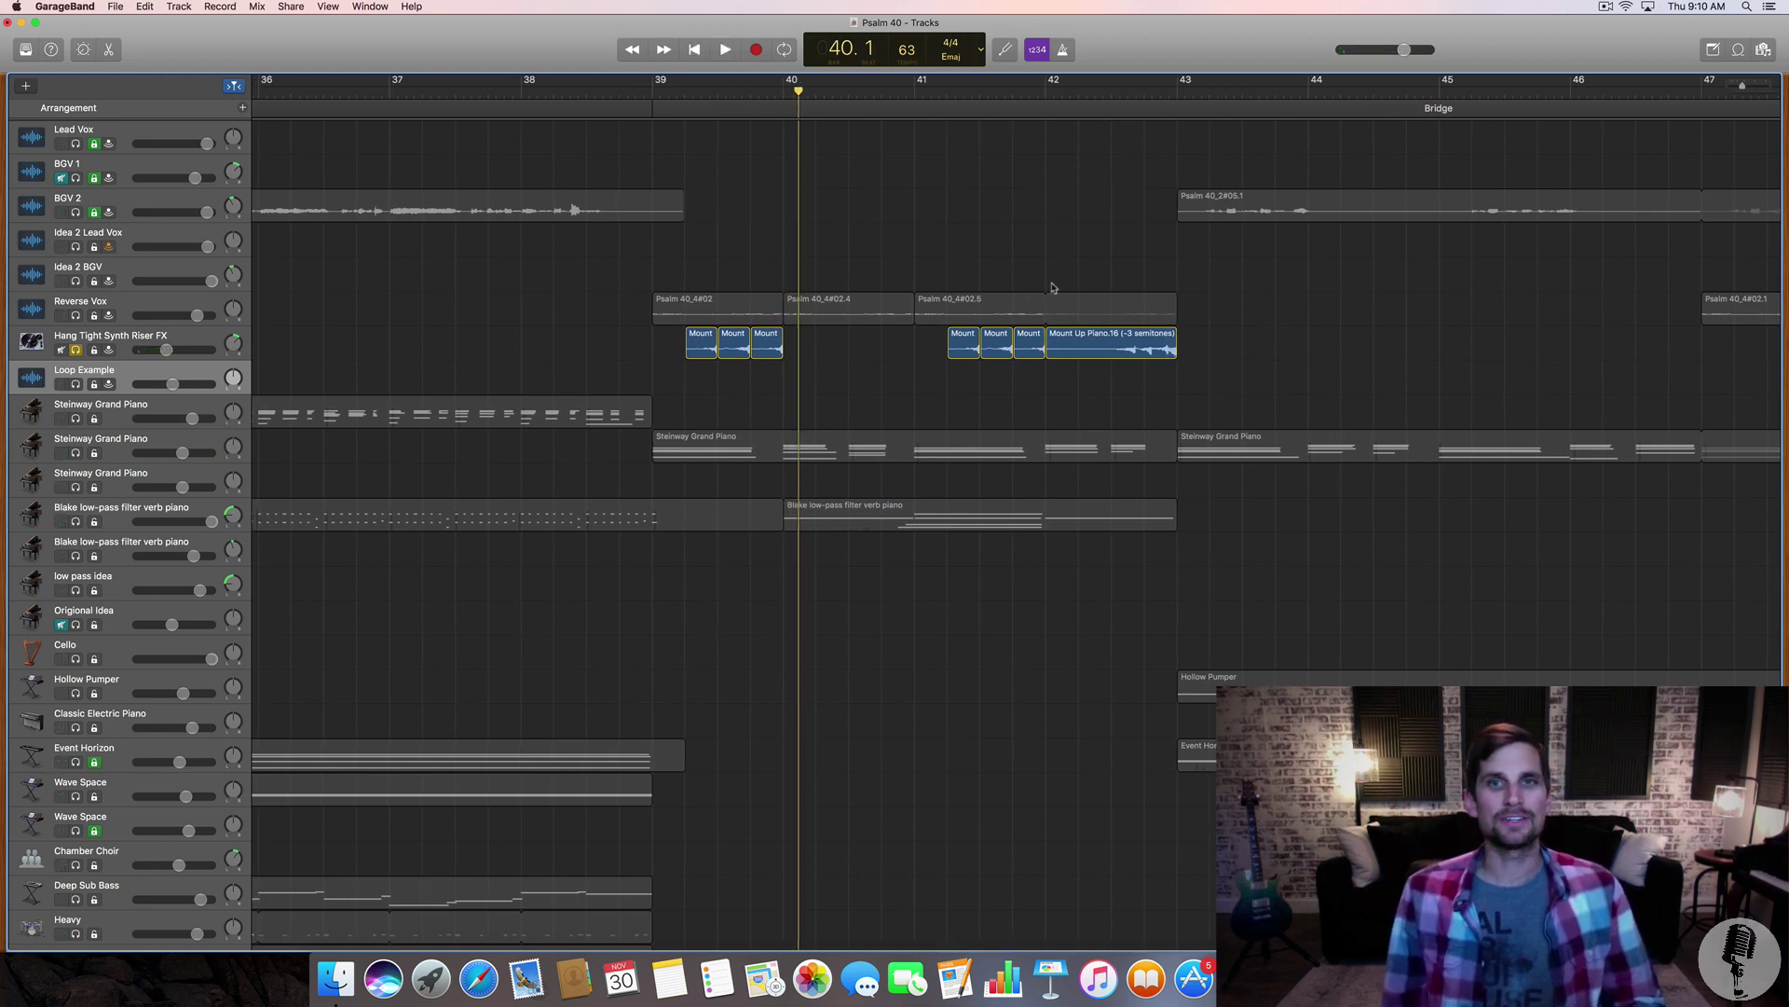
- Drag Mount Up Piano from the piano loop list onto Loop Example at bar 39
click(1739, 50)
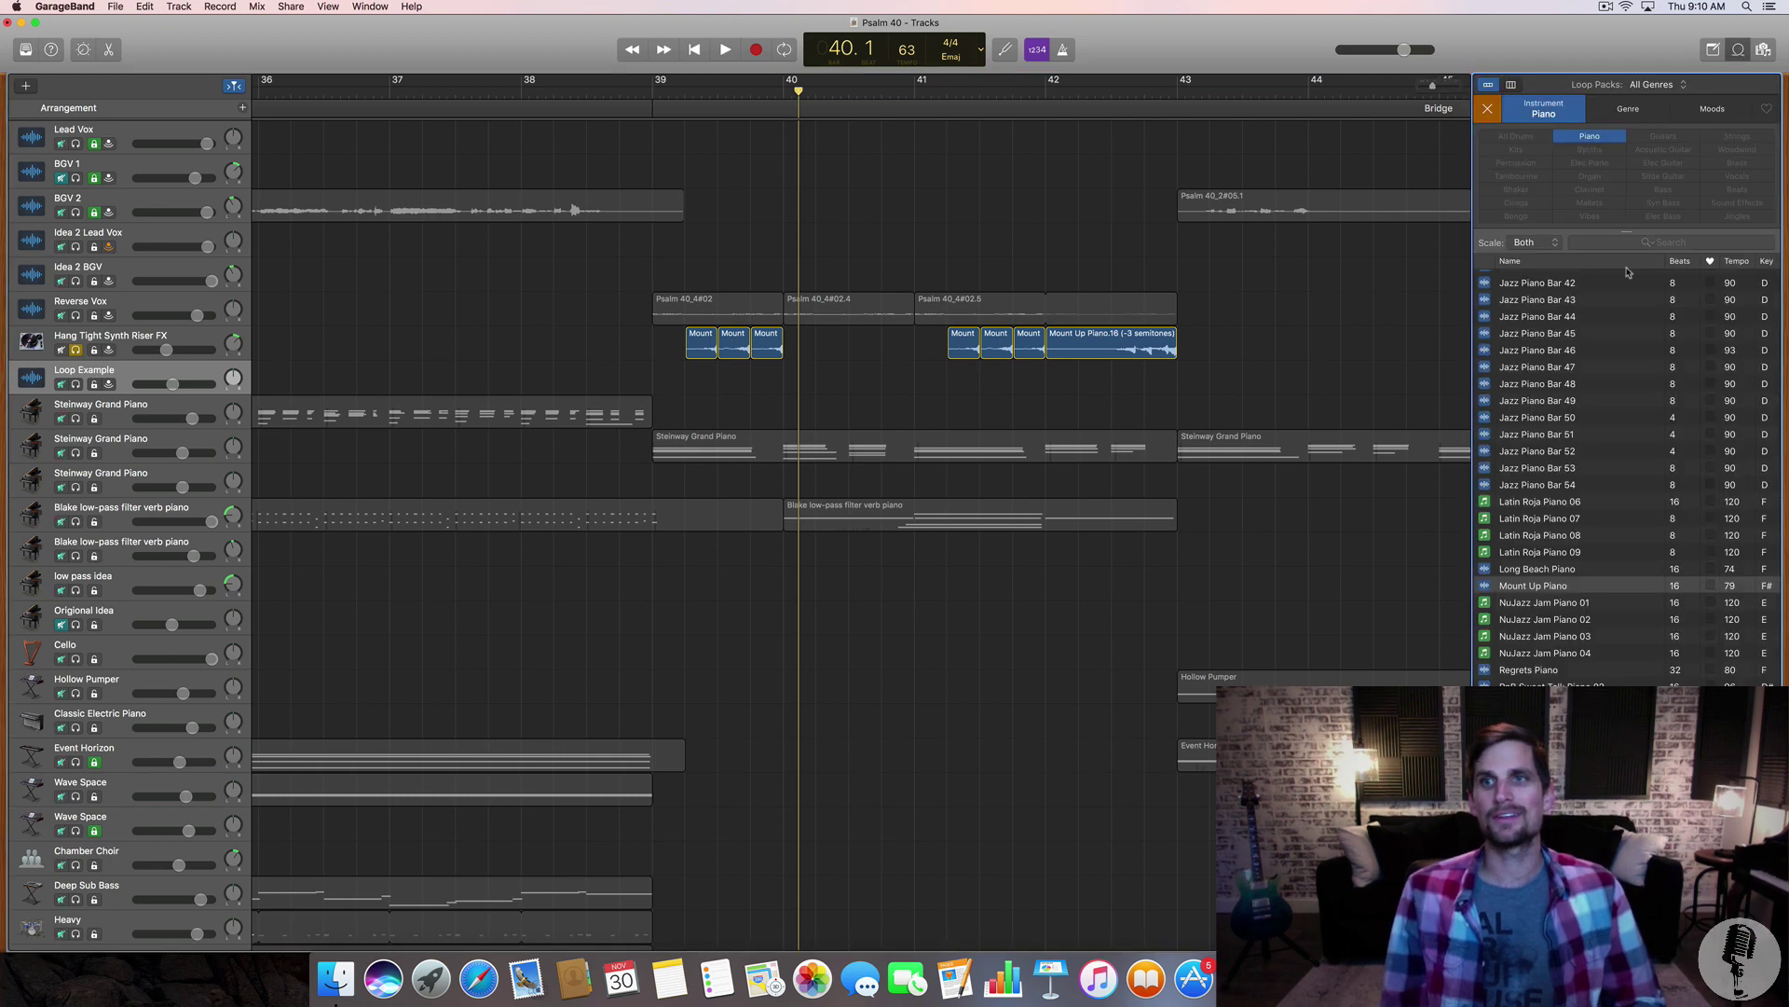
drag(1533, 590, 656, 377)
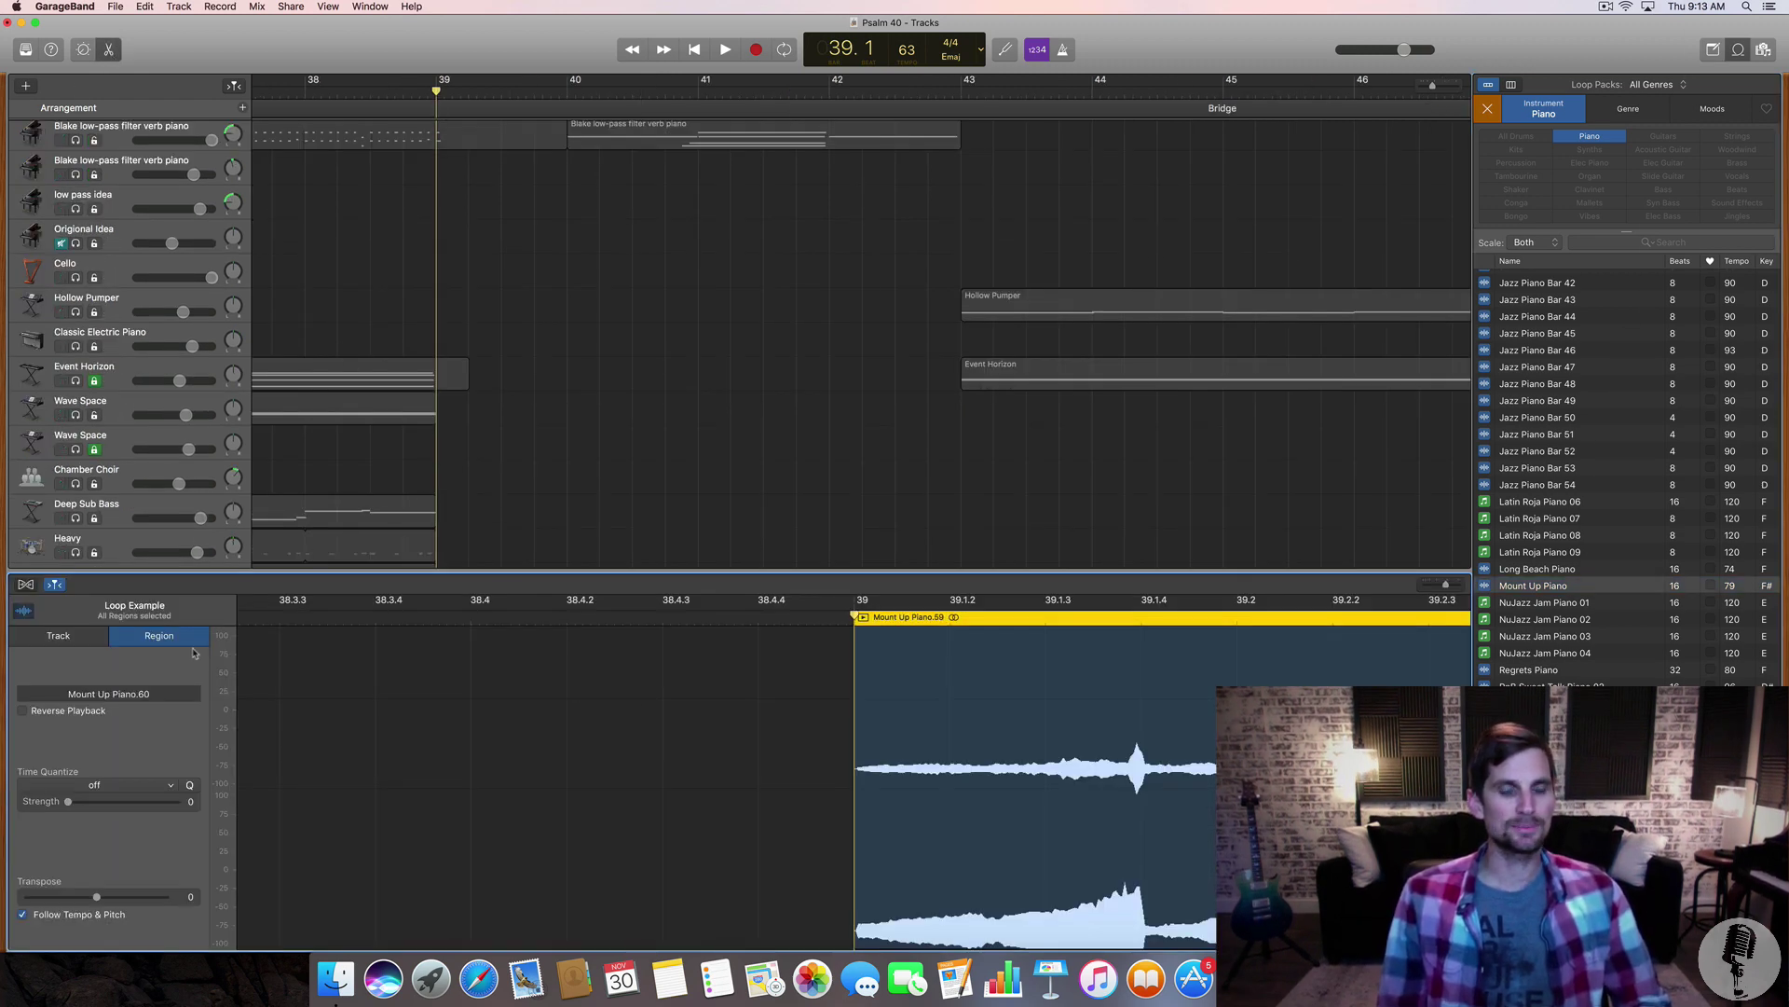
- Reverse the new Mount Up Piano region and split it at bars 40.4 and 41
click(23, 710)
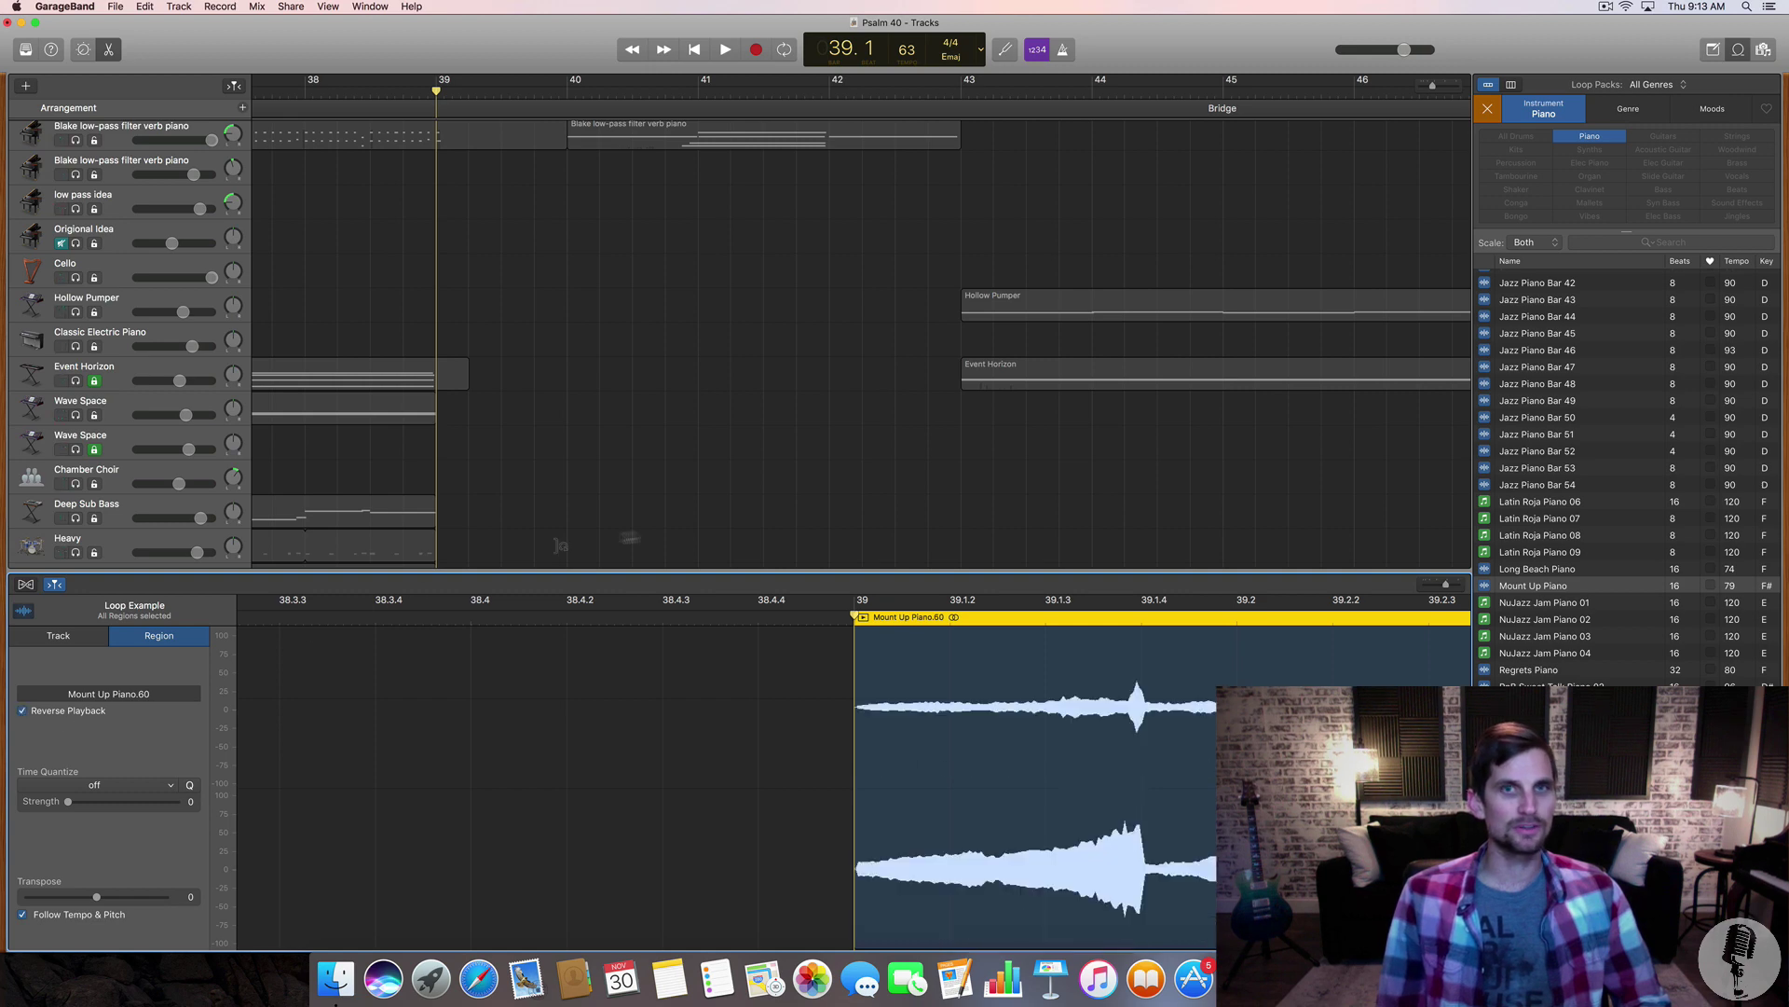
scroll(623, 508, up, 1)
scroll(623, 508, up, 10)
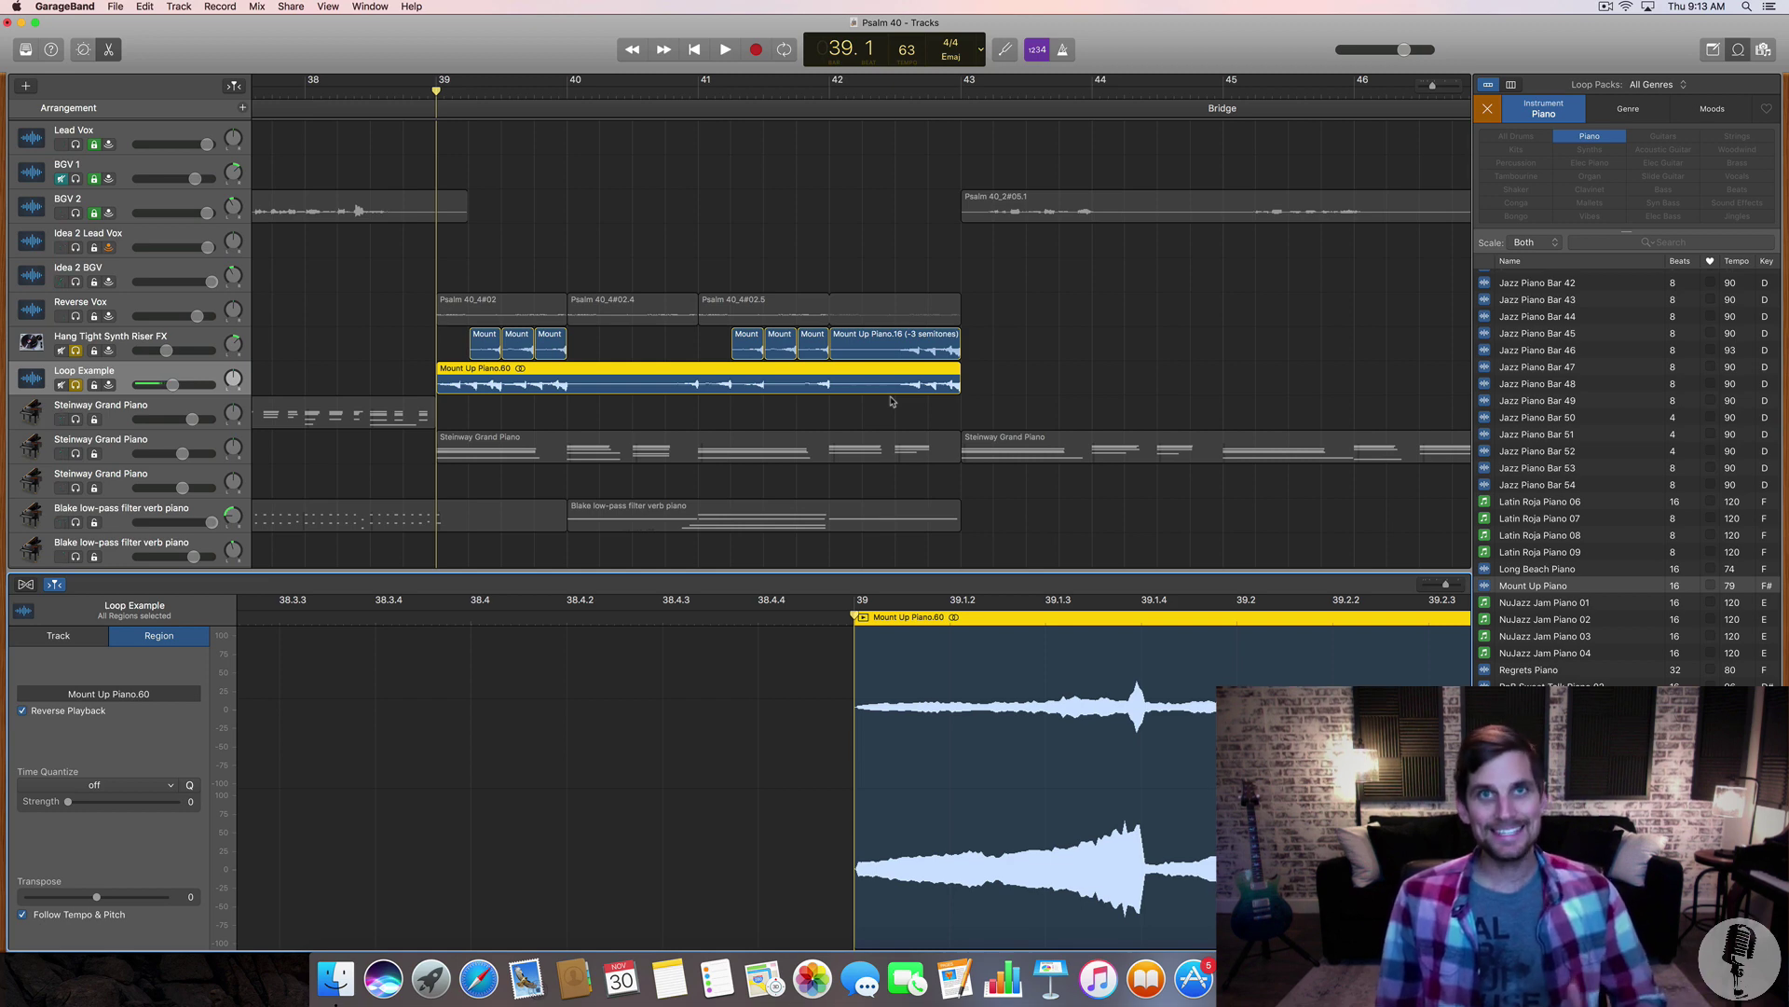
click(701, 92)
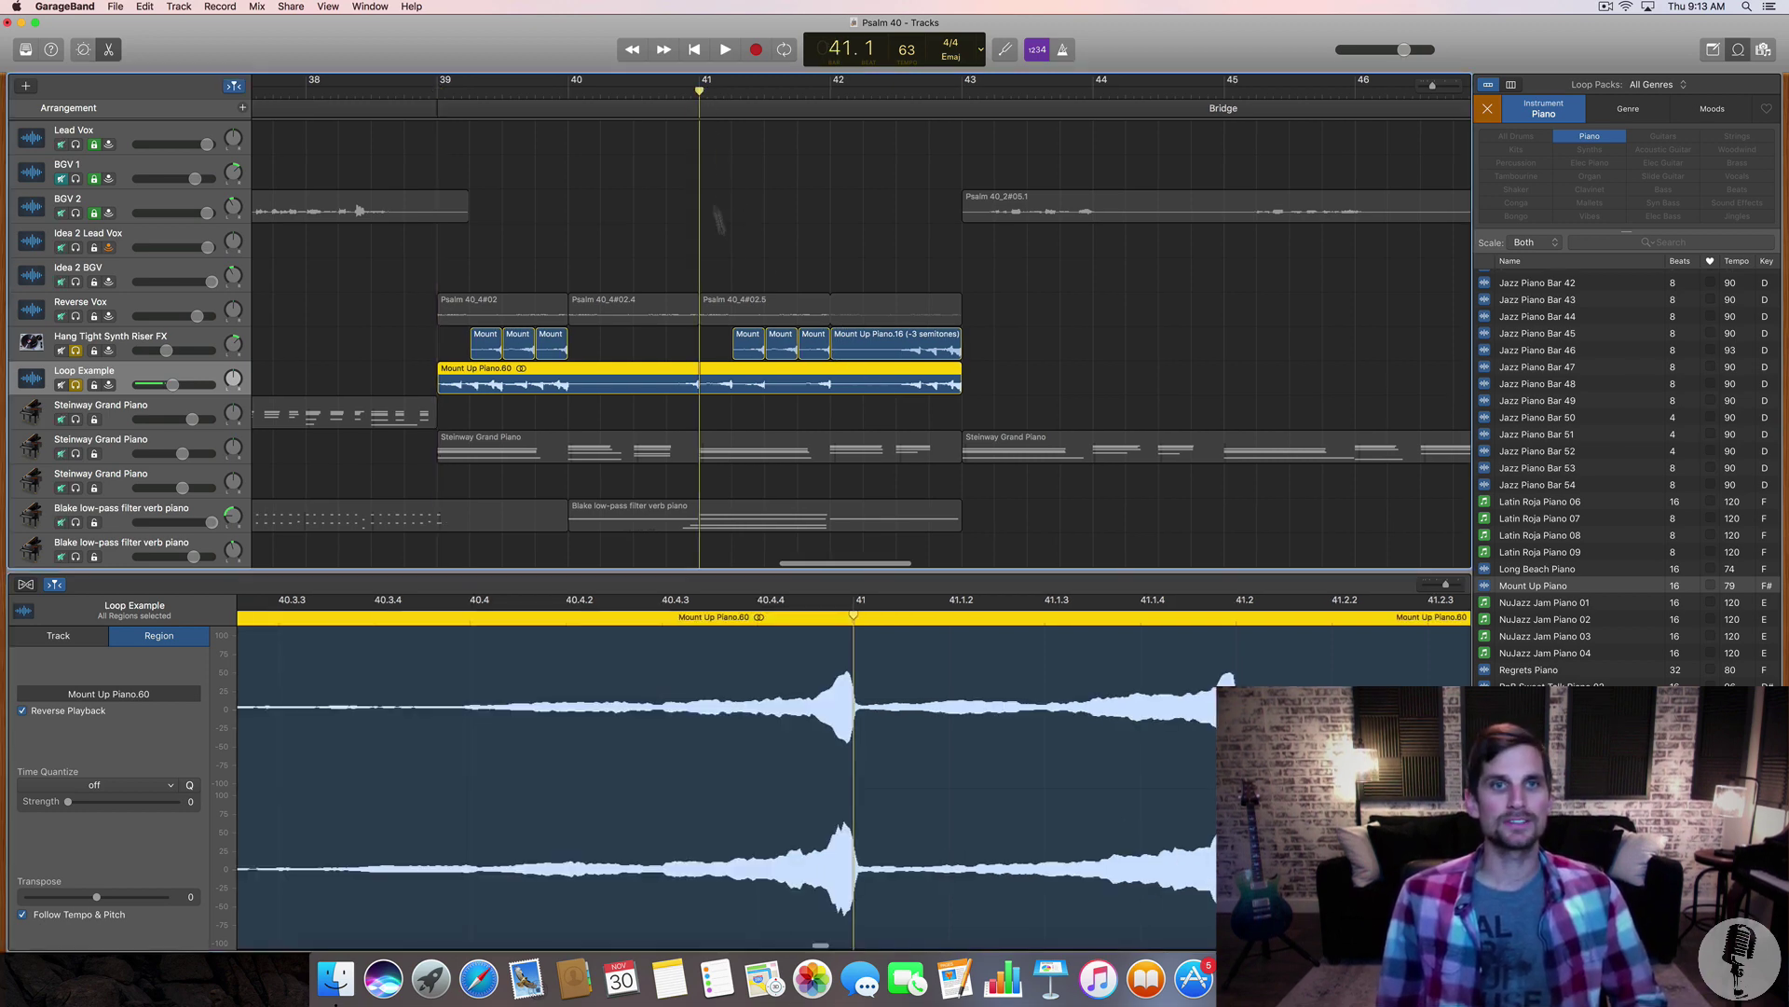
click(667, 92)
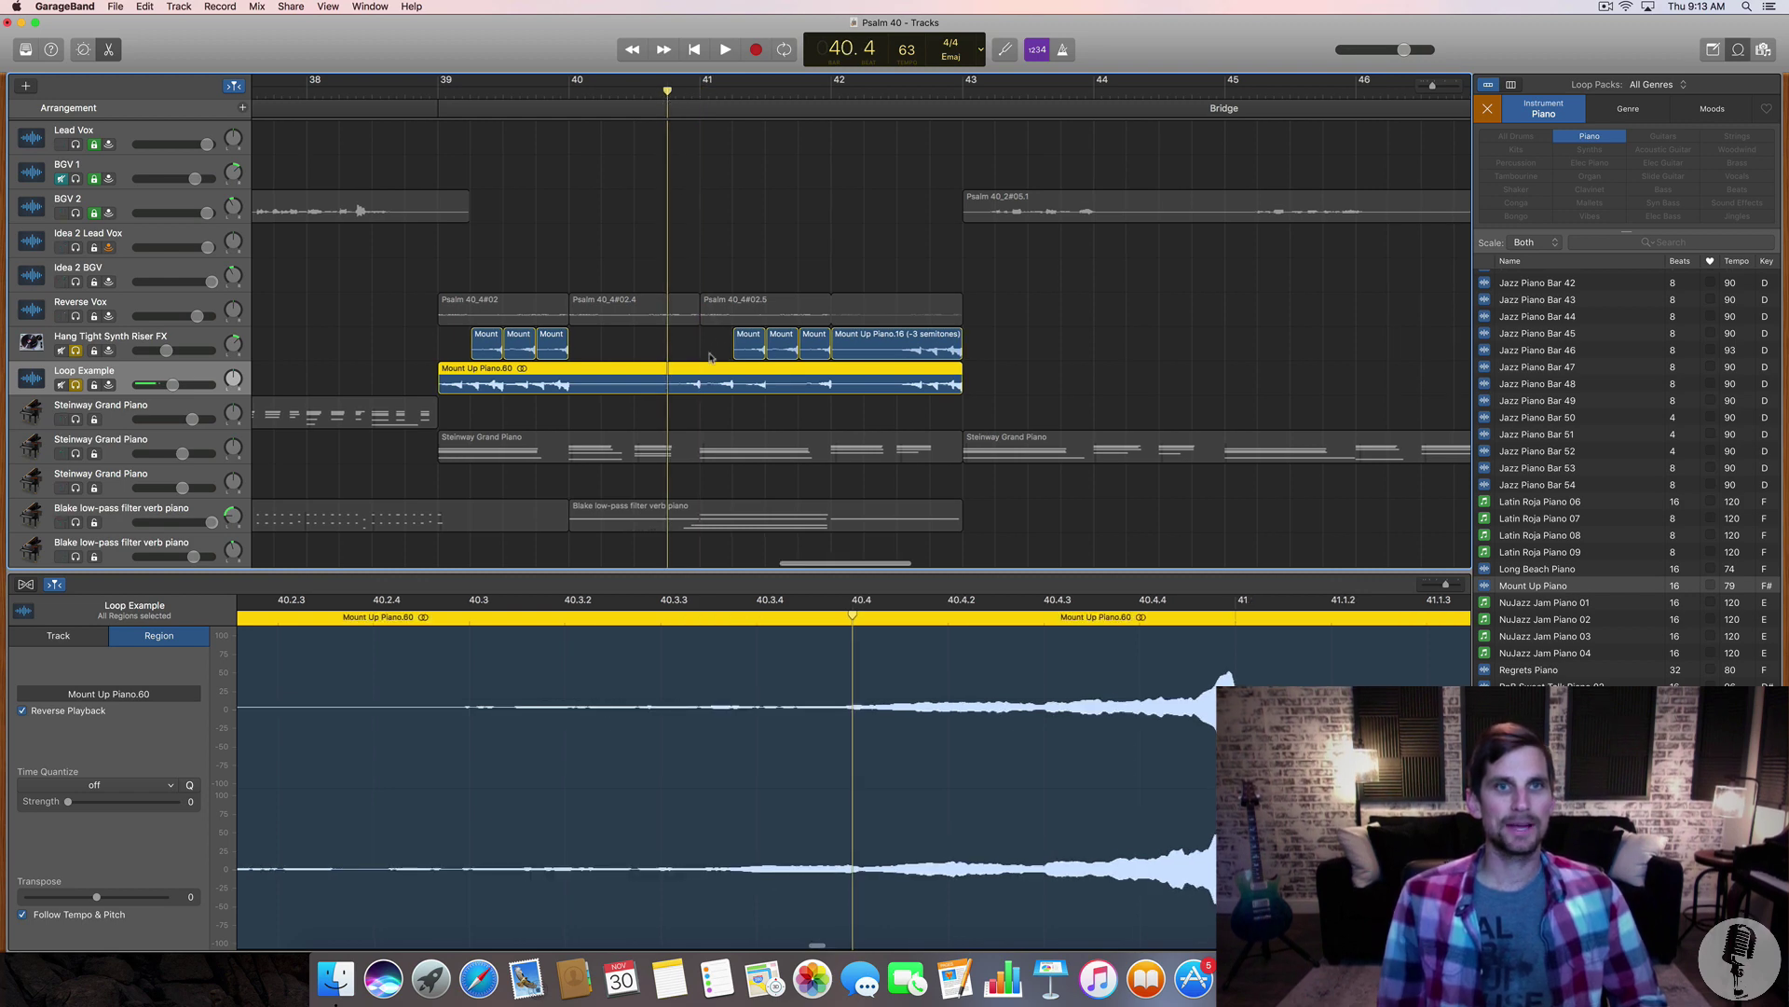
key(super+t)
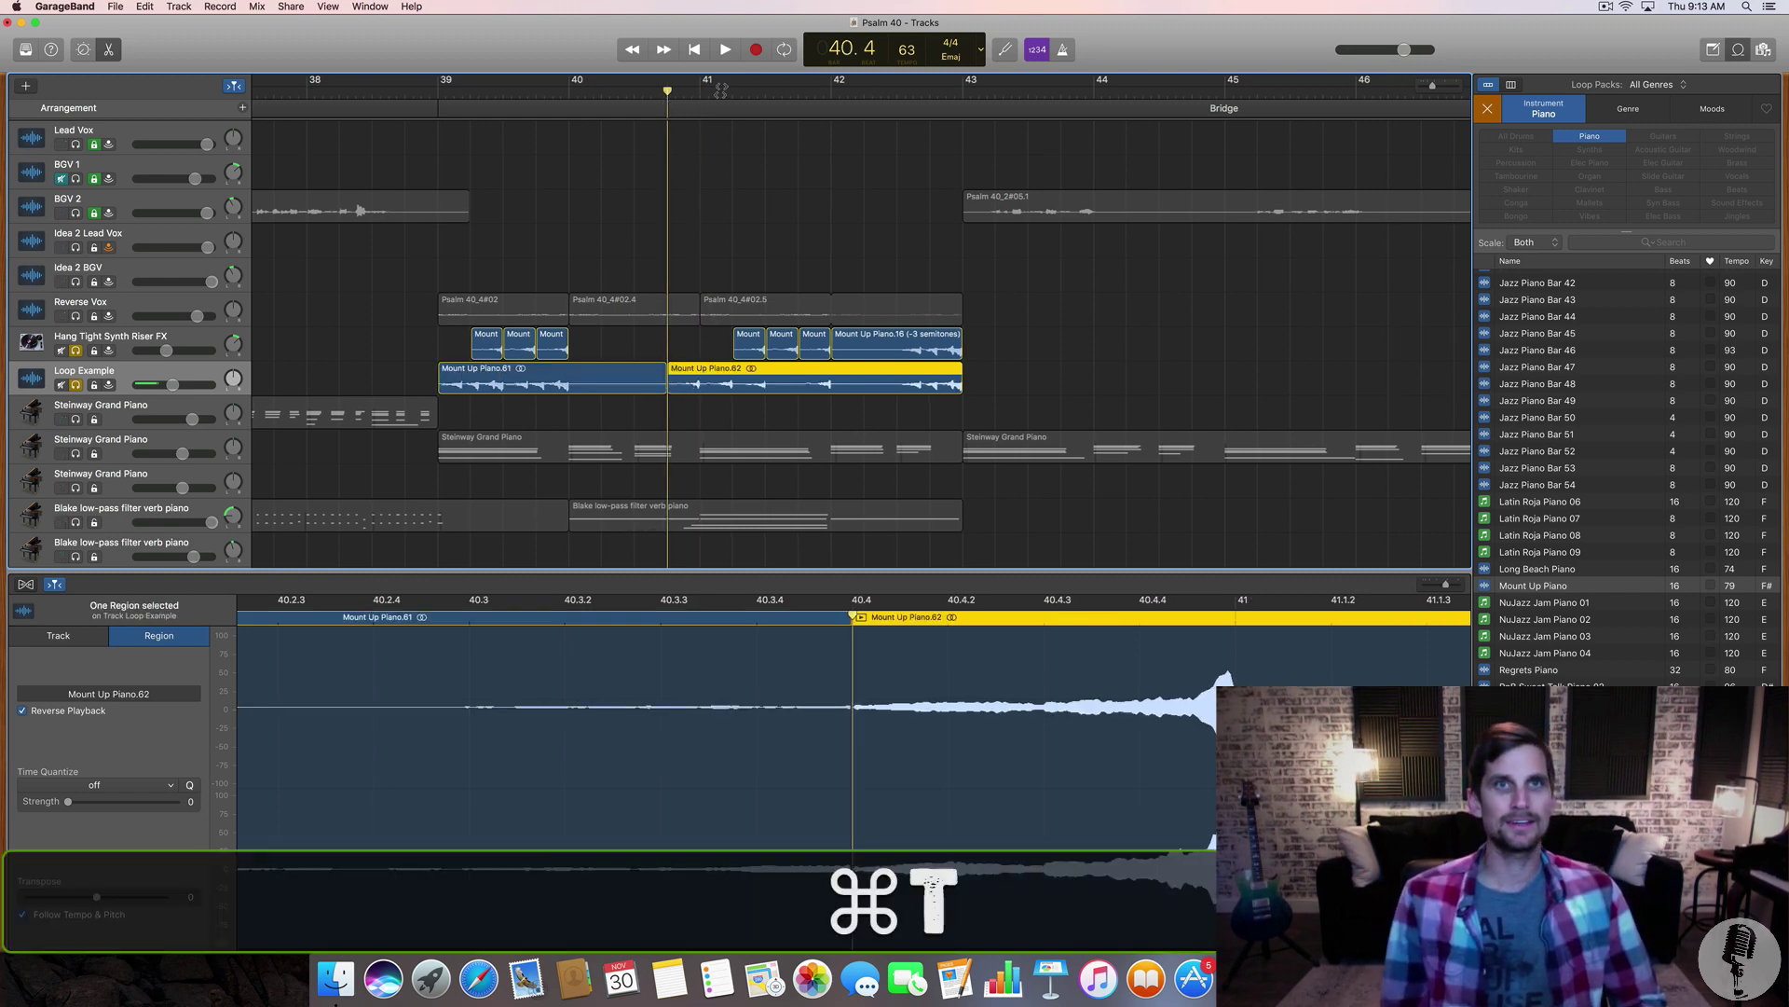
click(703, 92)
key(super+t)
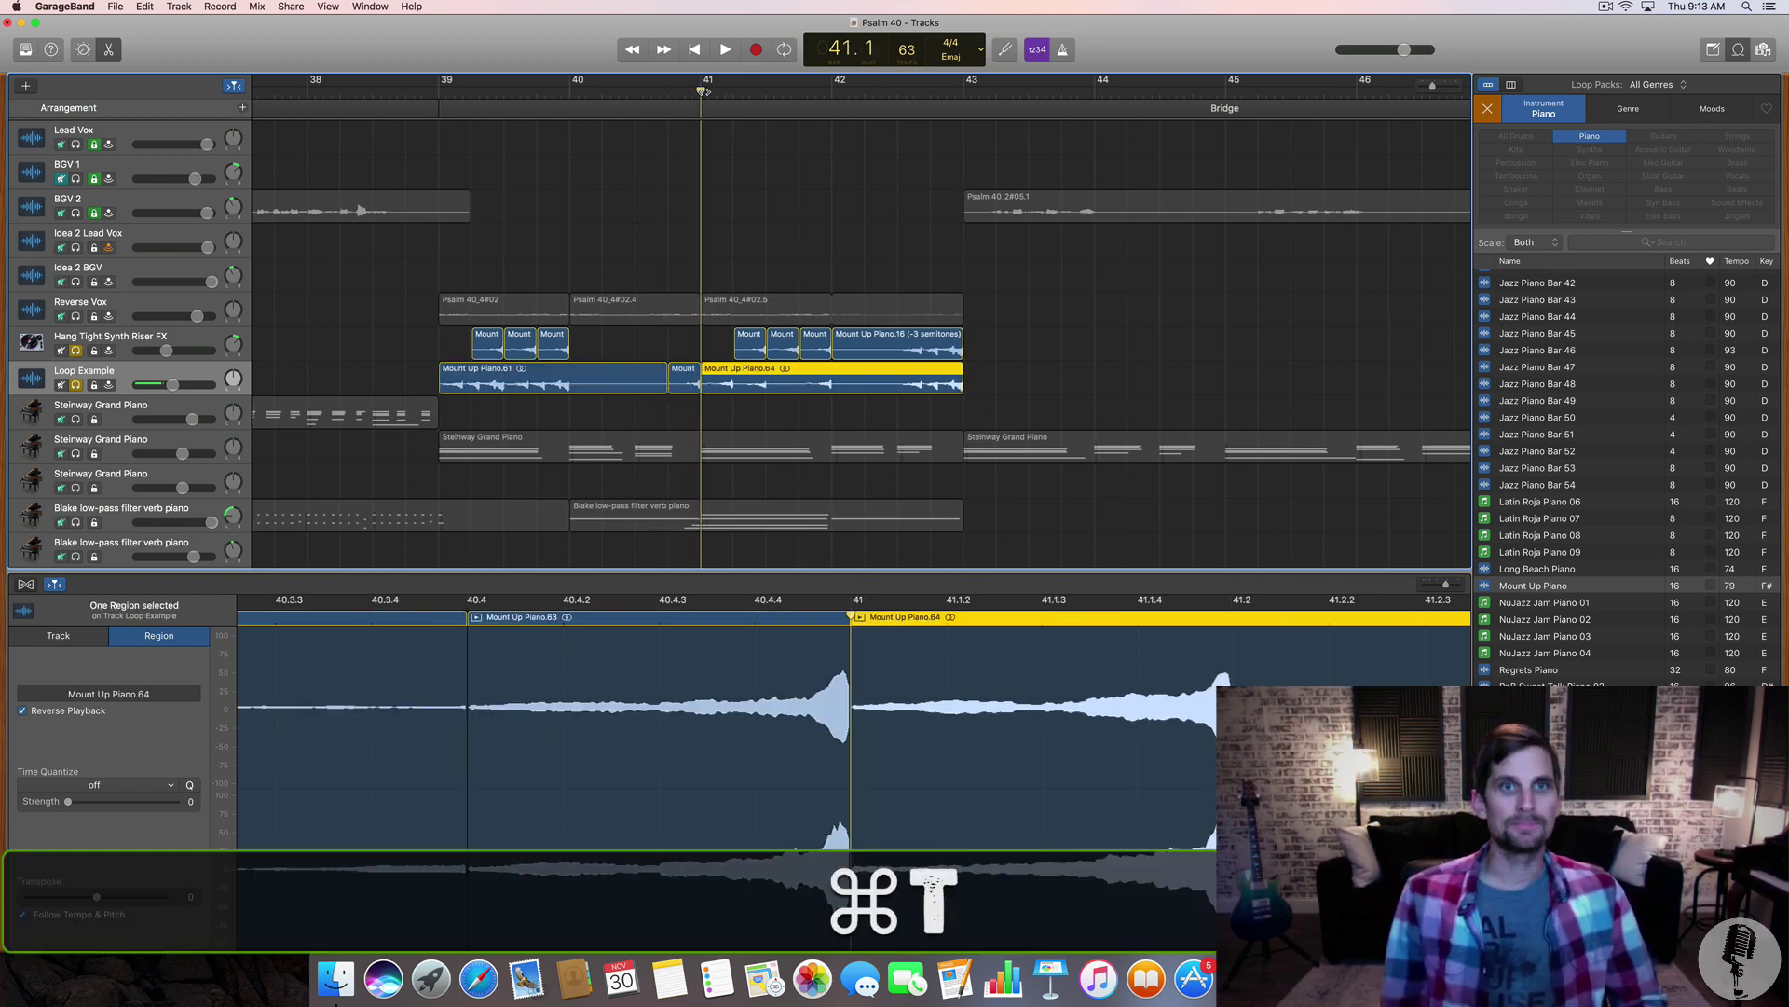
- Split again at bars 41.2, 41.3 and 42.3, then cut the Mount Up Piano.69 piece
click(733, 92)
key(super+t)
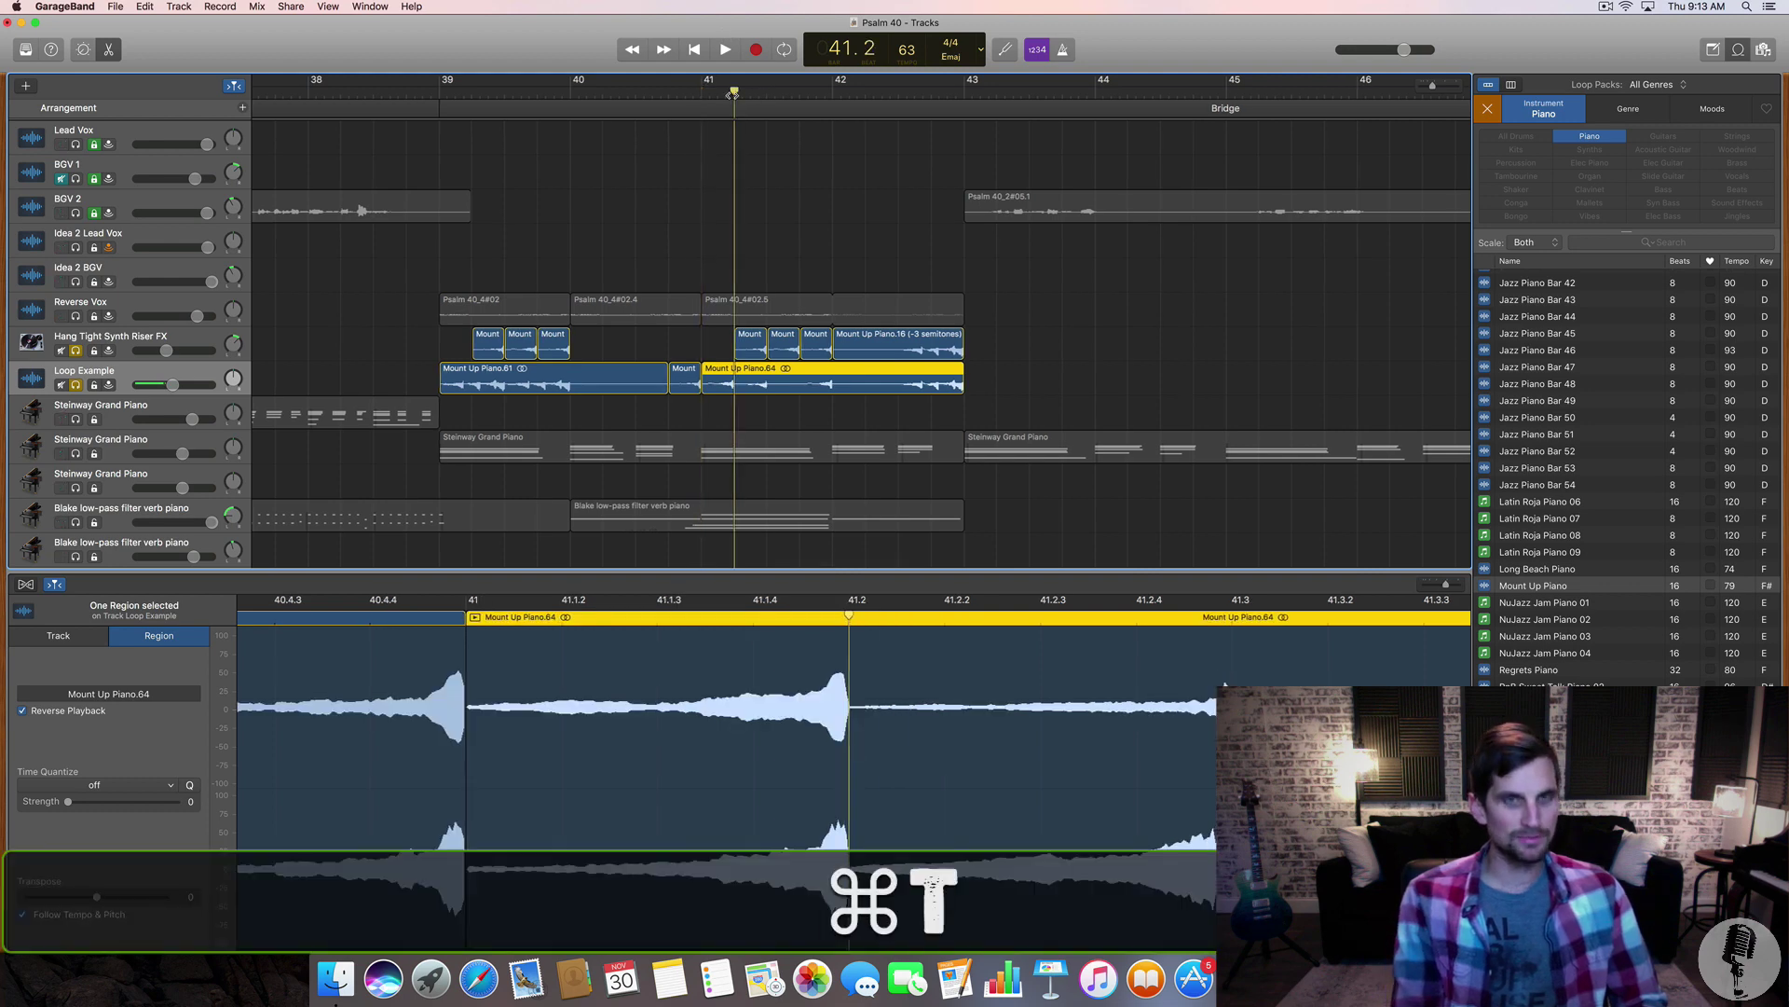
click(766, 97)
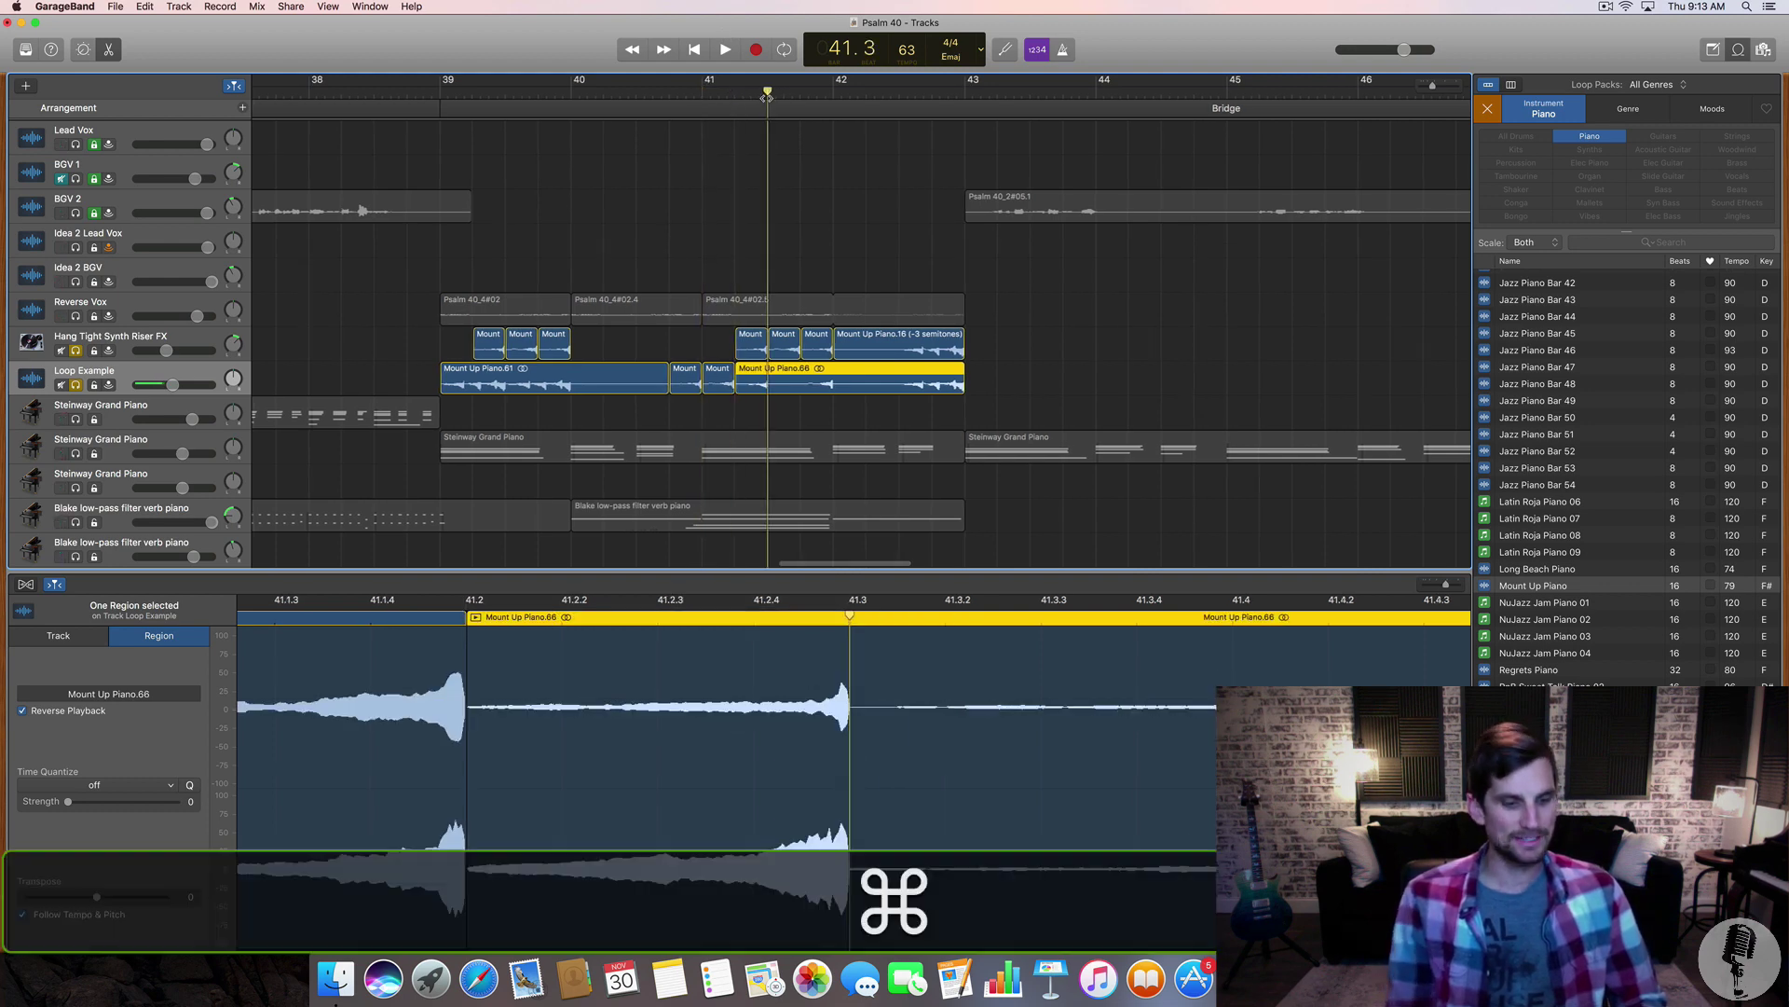
key(super+t)
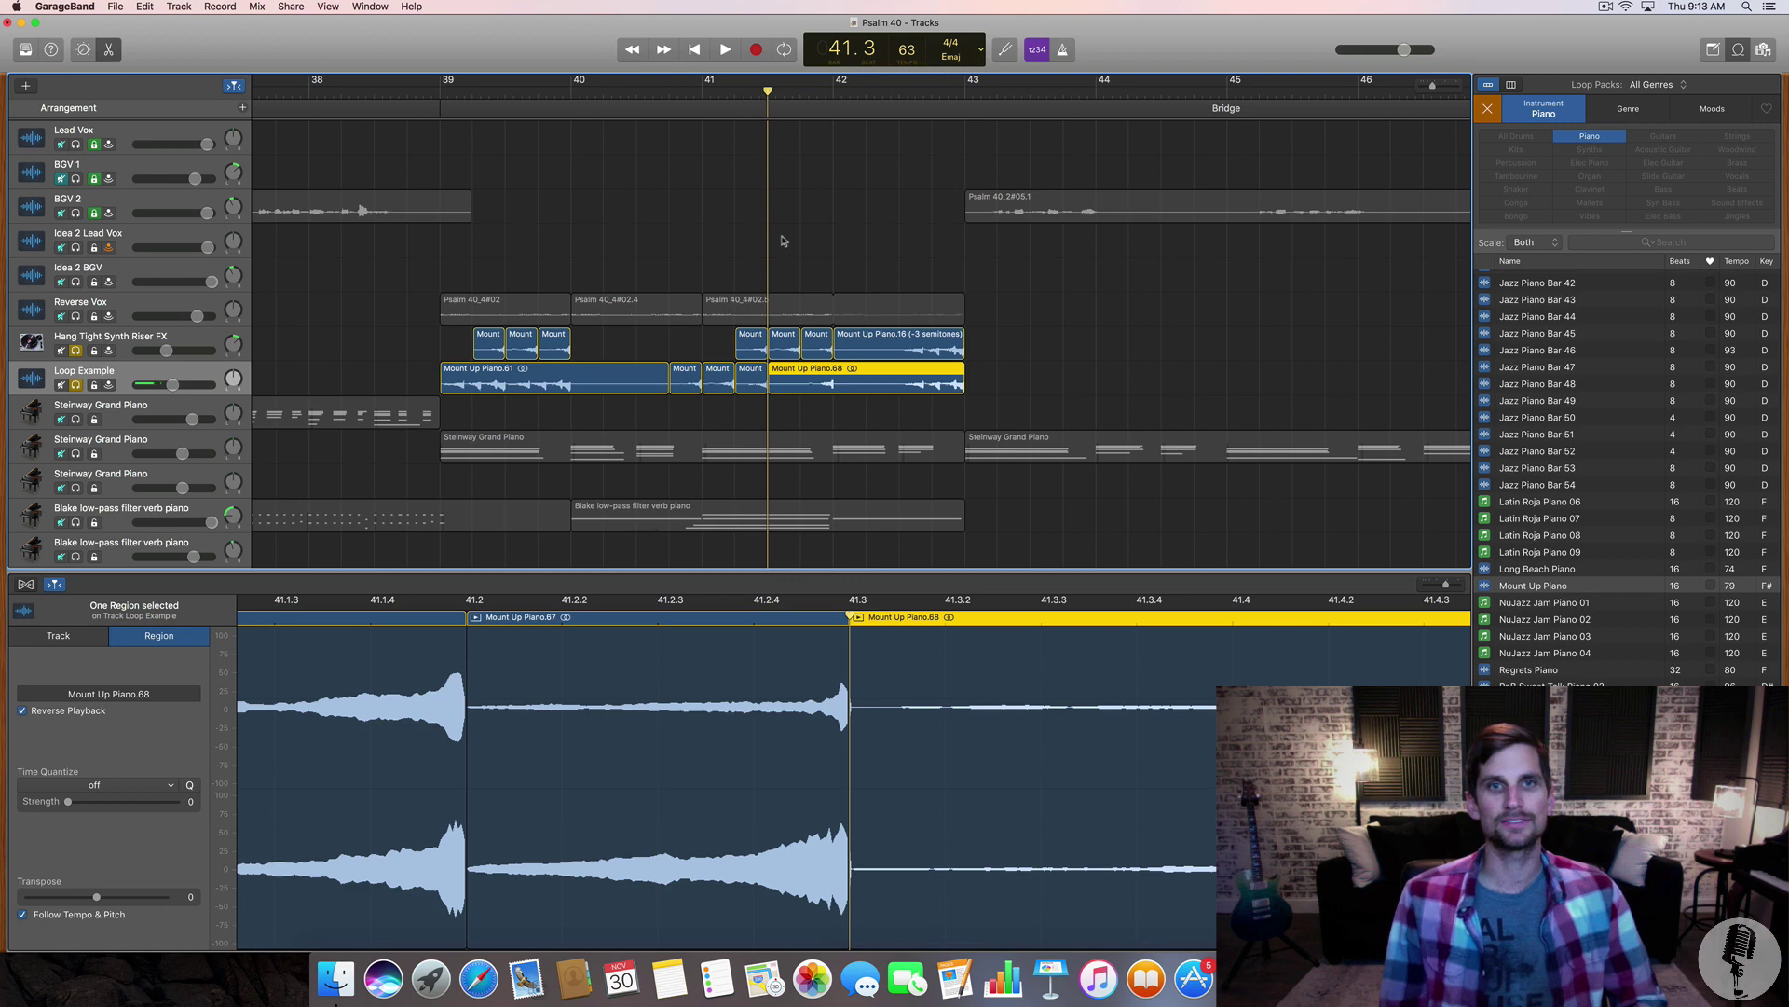
click(899, 93)
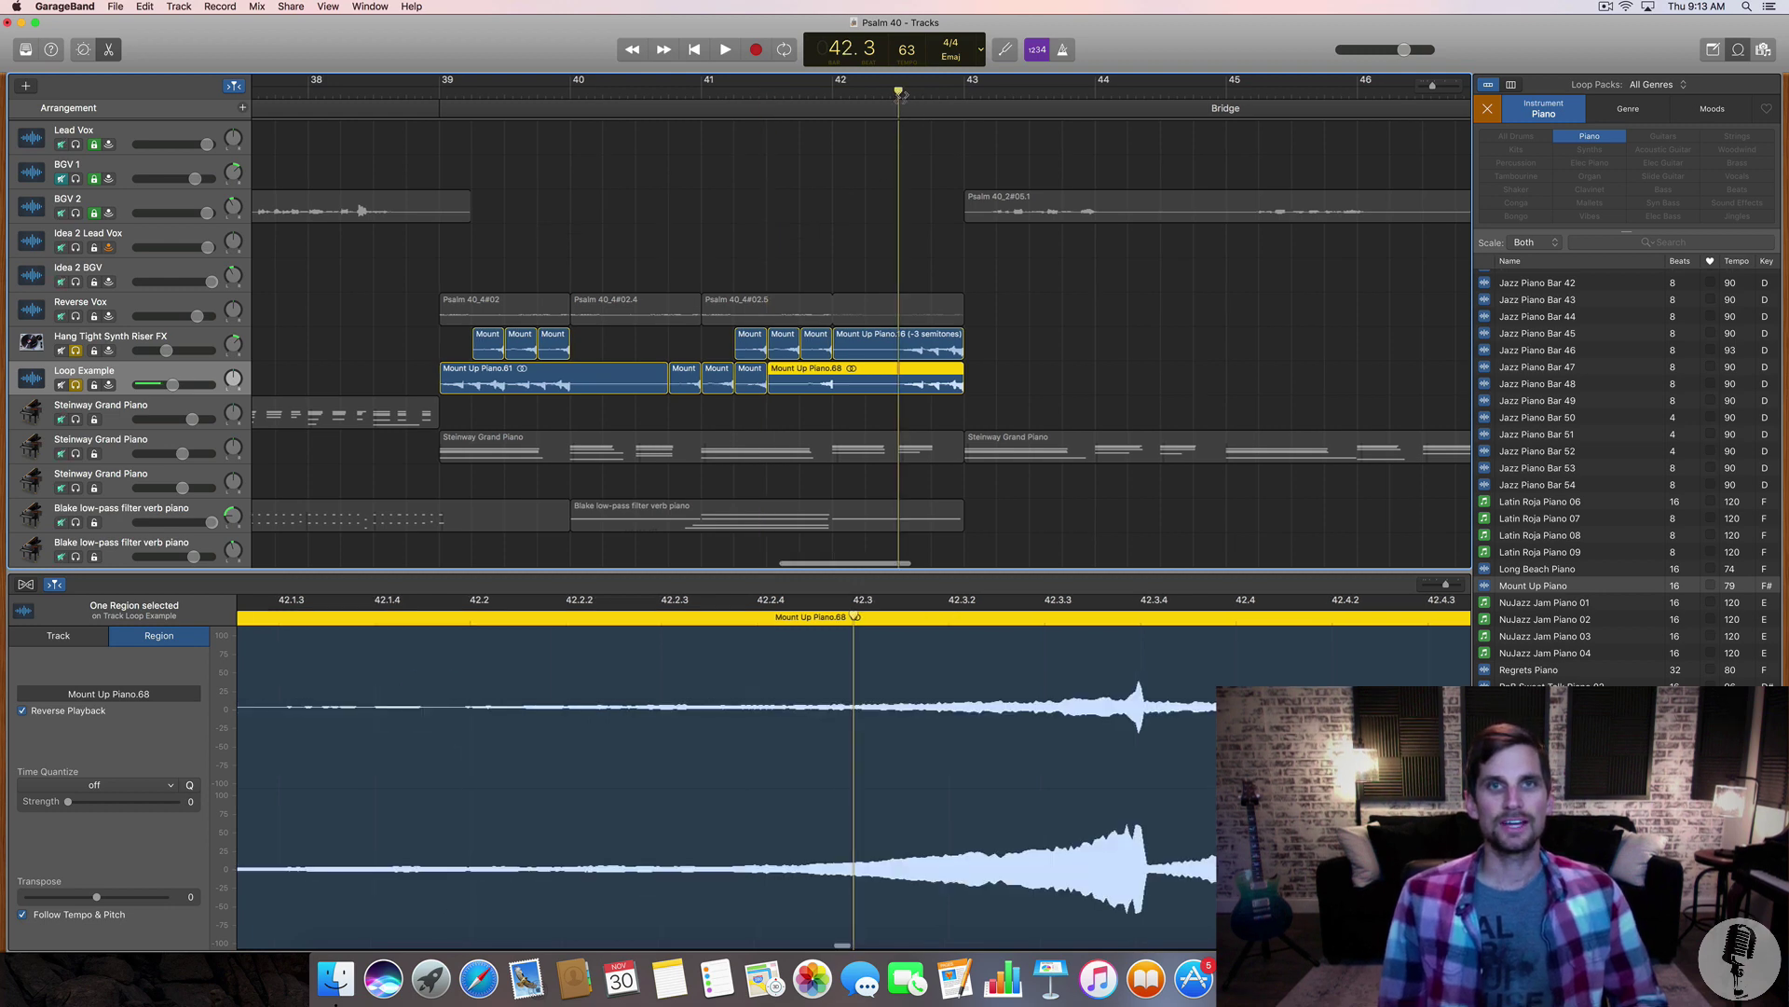
key(super+t)
click(863, 386)
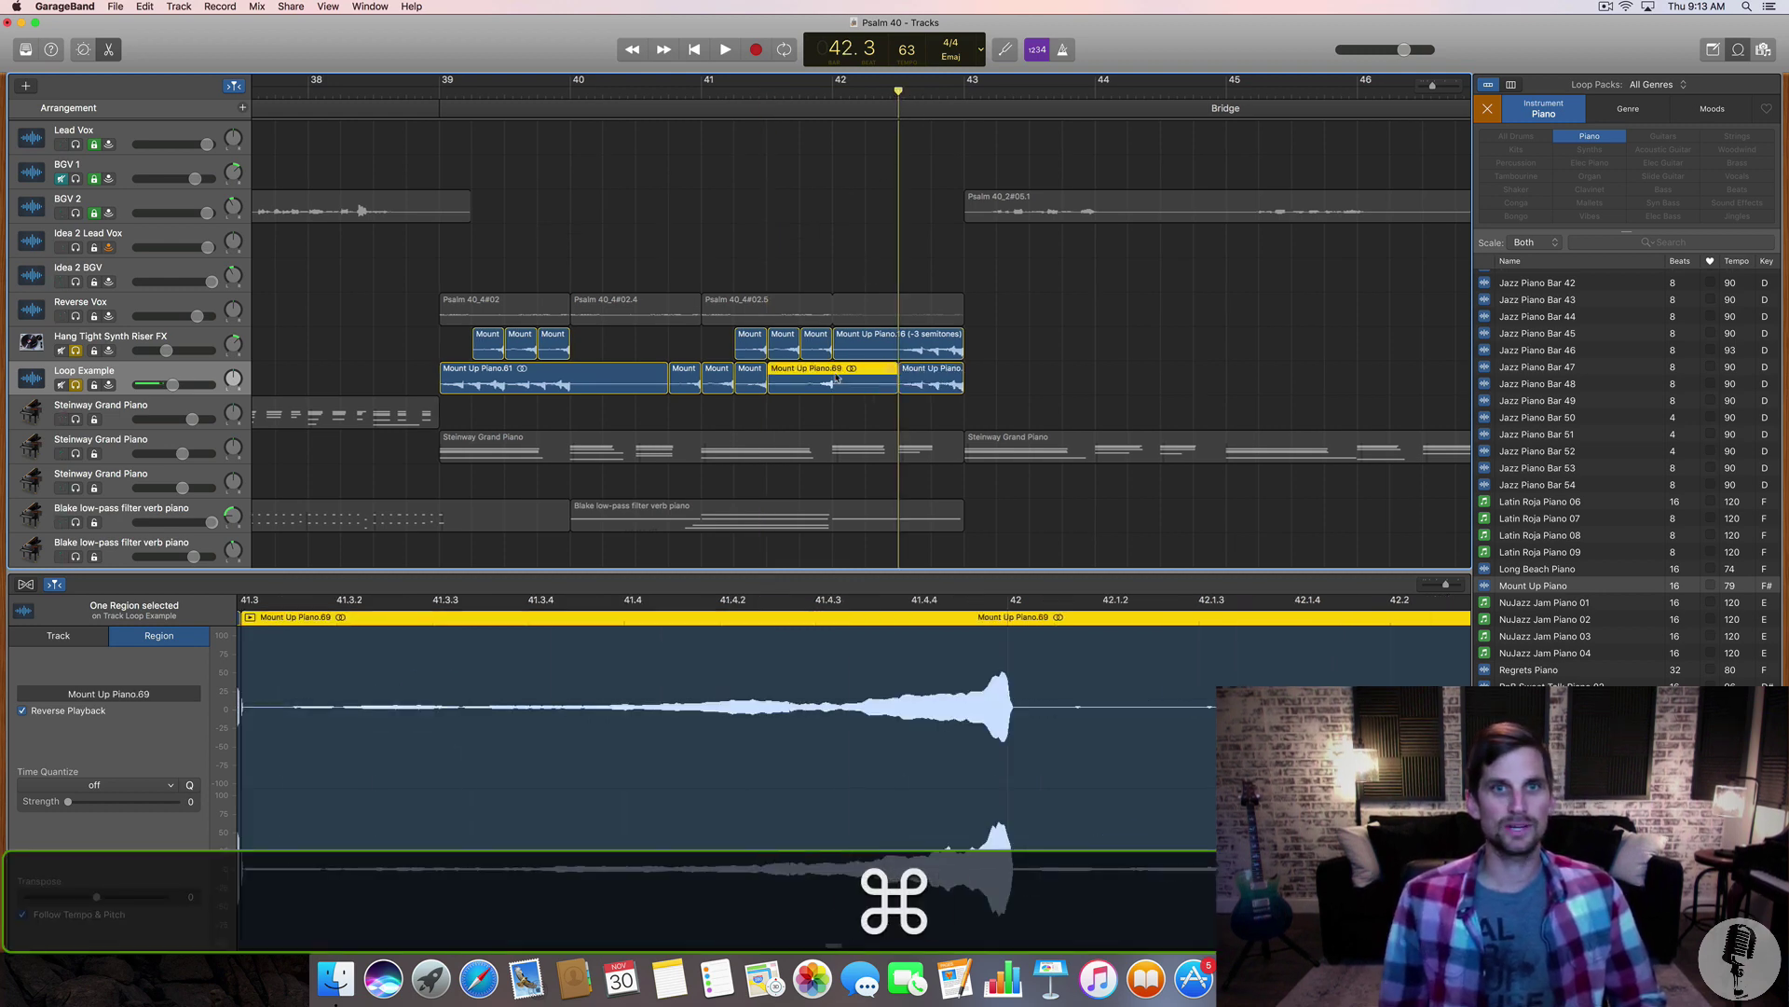
key(super+x)
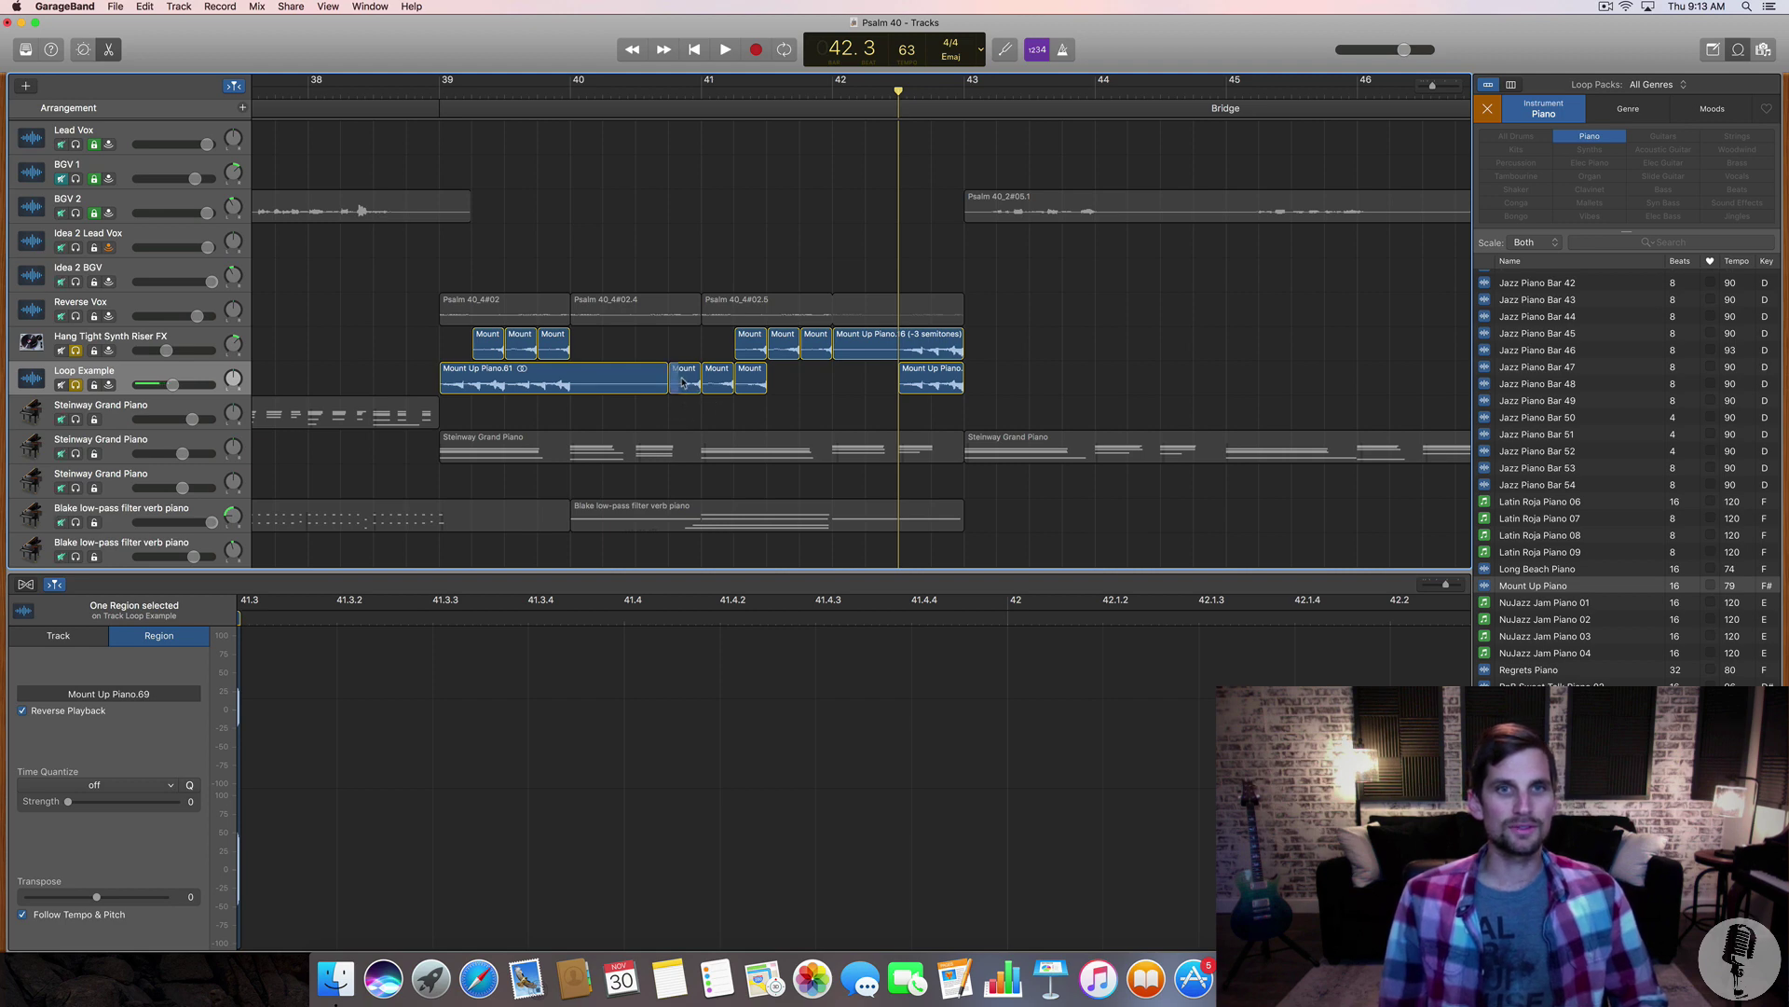
- Shift the short notes later, cut the first, and paste a copy of the 41.4 note at bar 41.2
drag(683, 380, 751, 392)
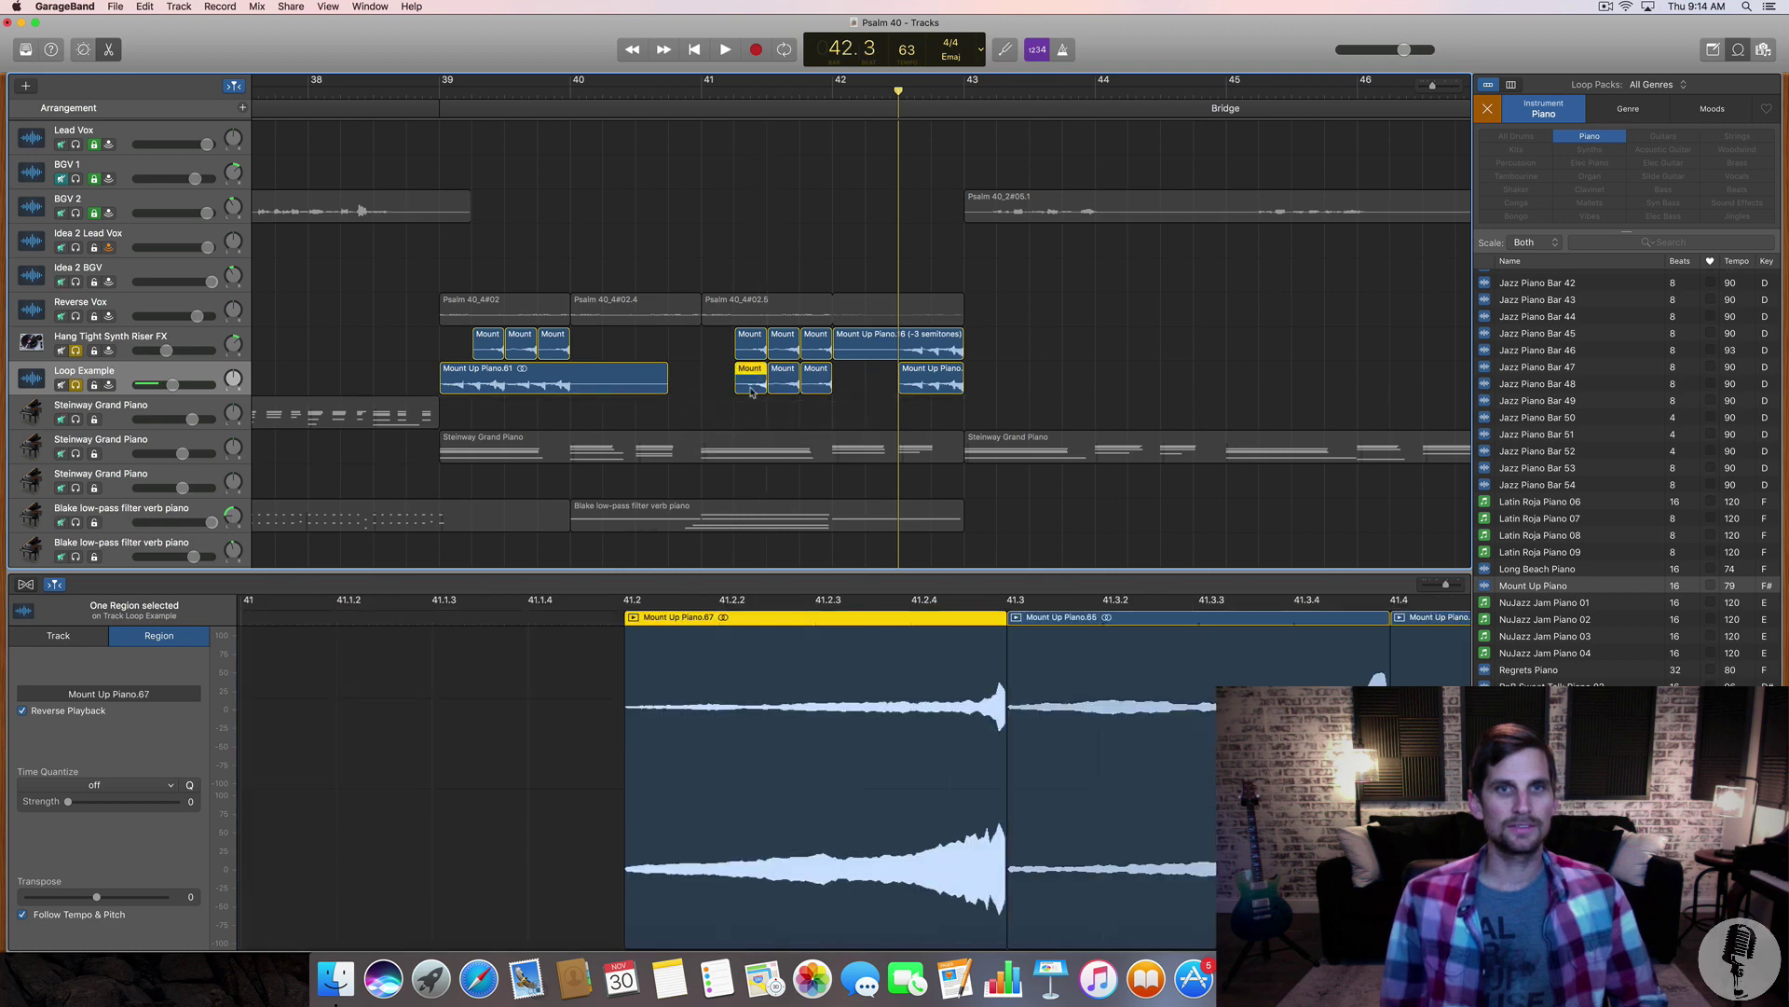
key(cmd+x)
click(822, 382)
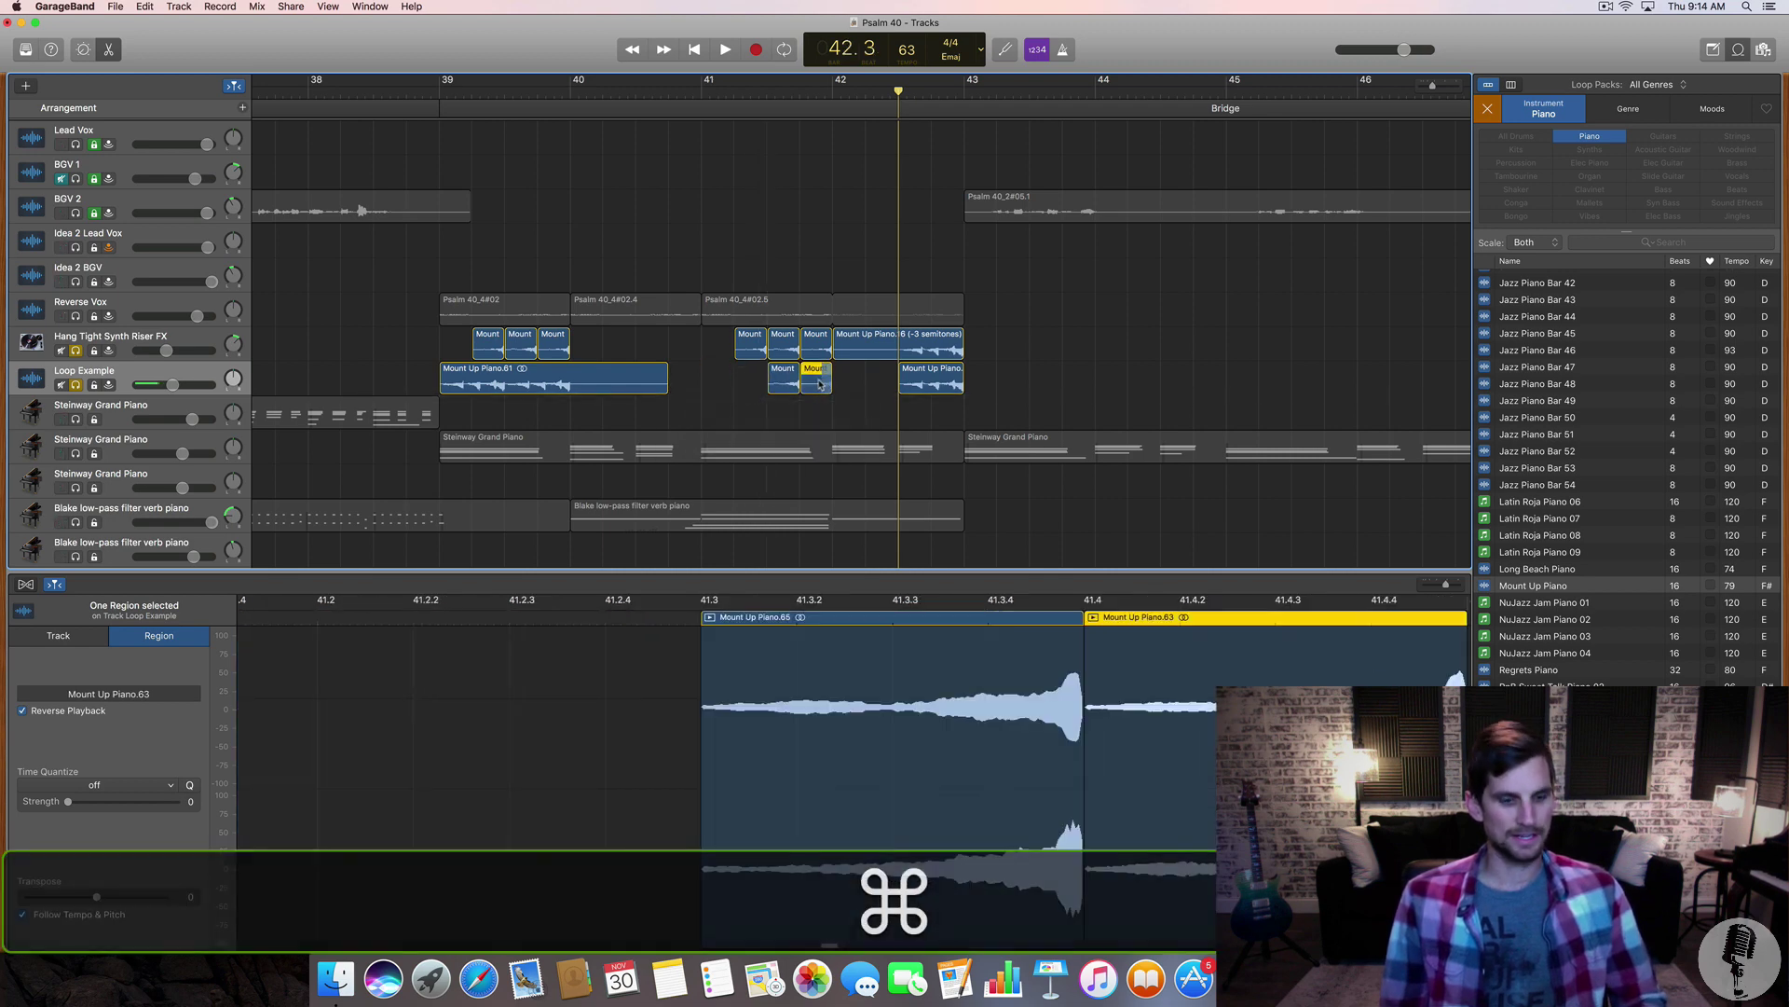
key(cmd+c)
click(735, 88)
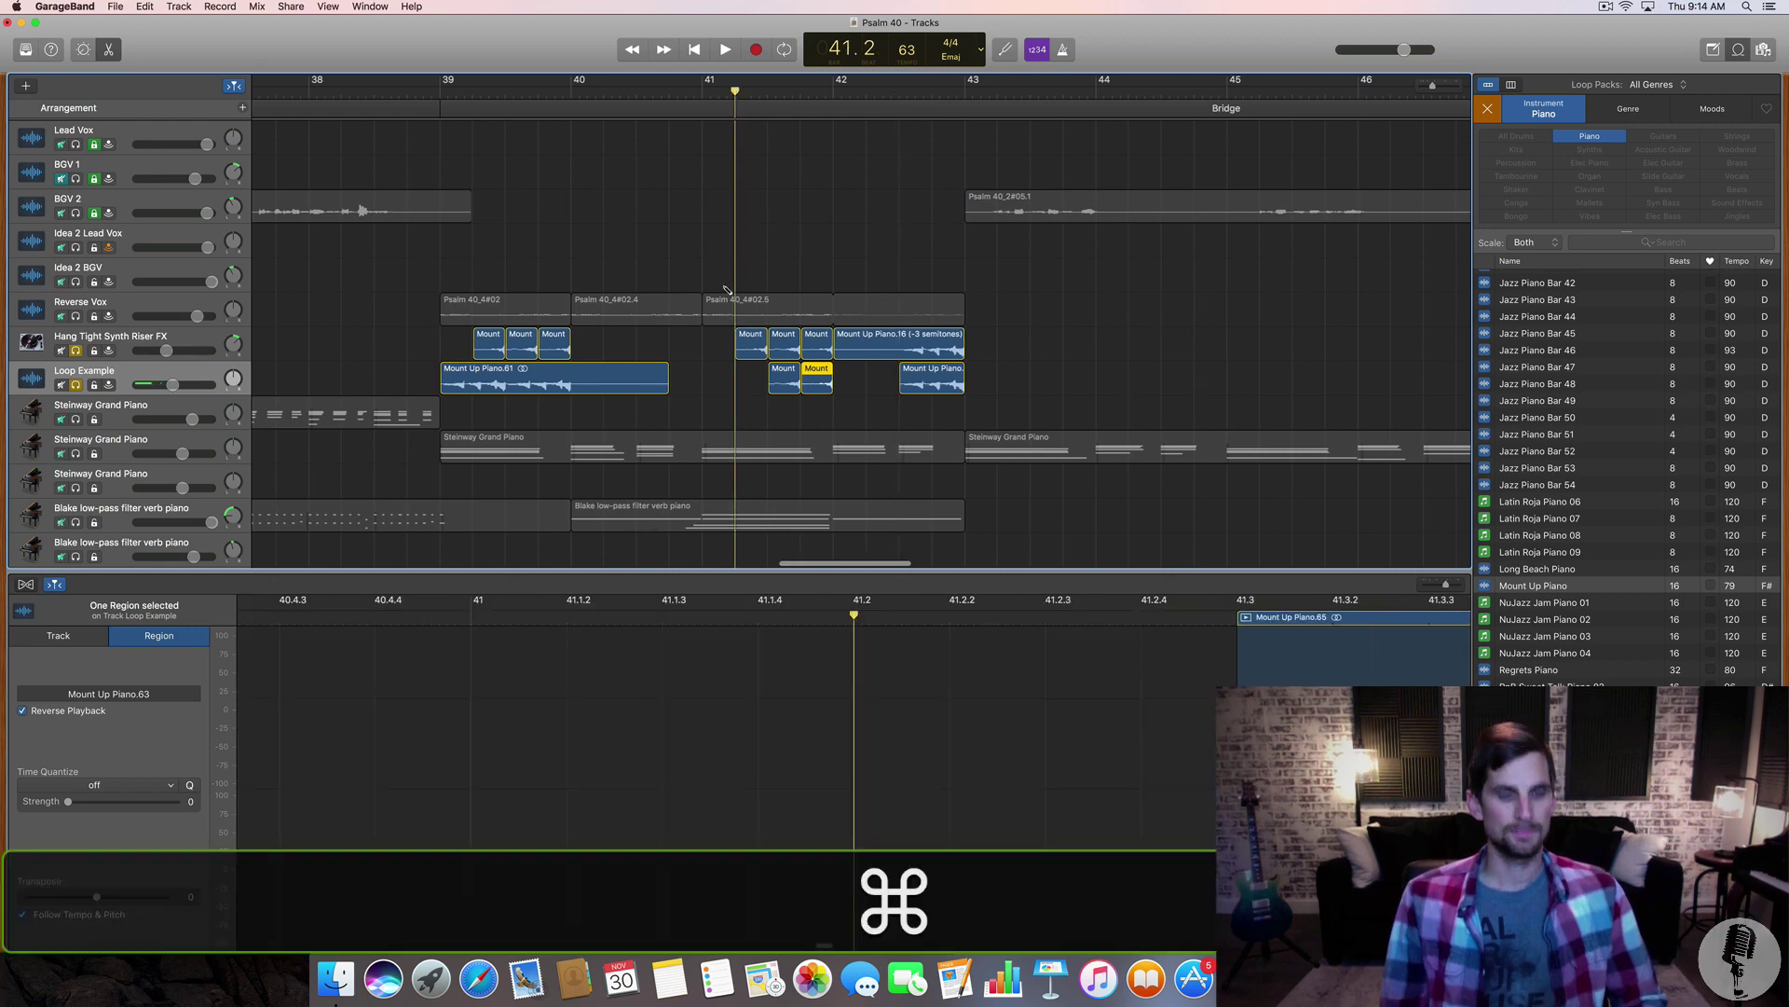
key(super+v)
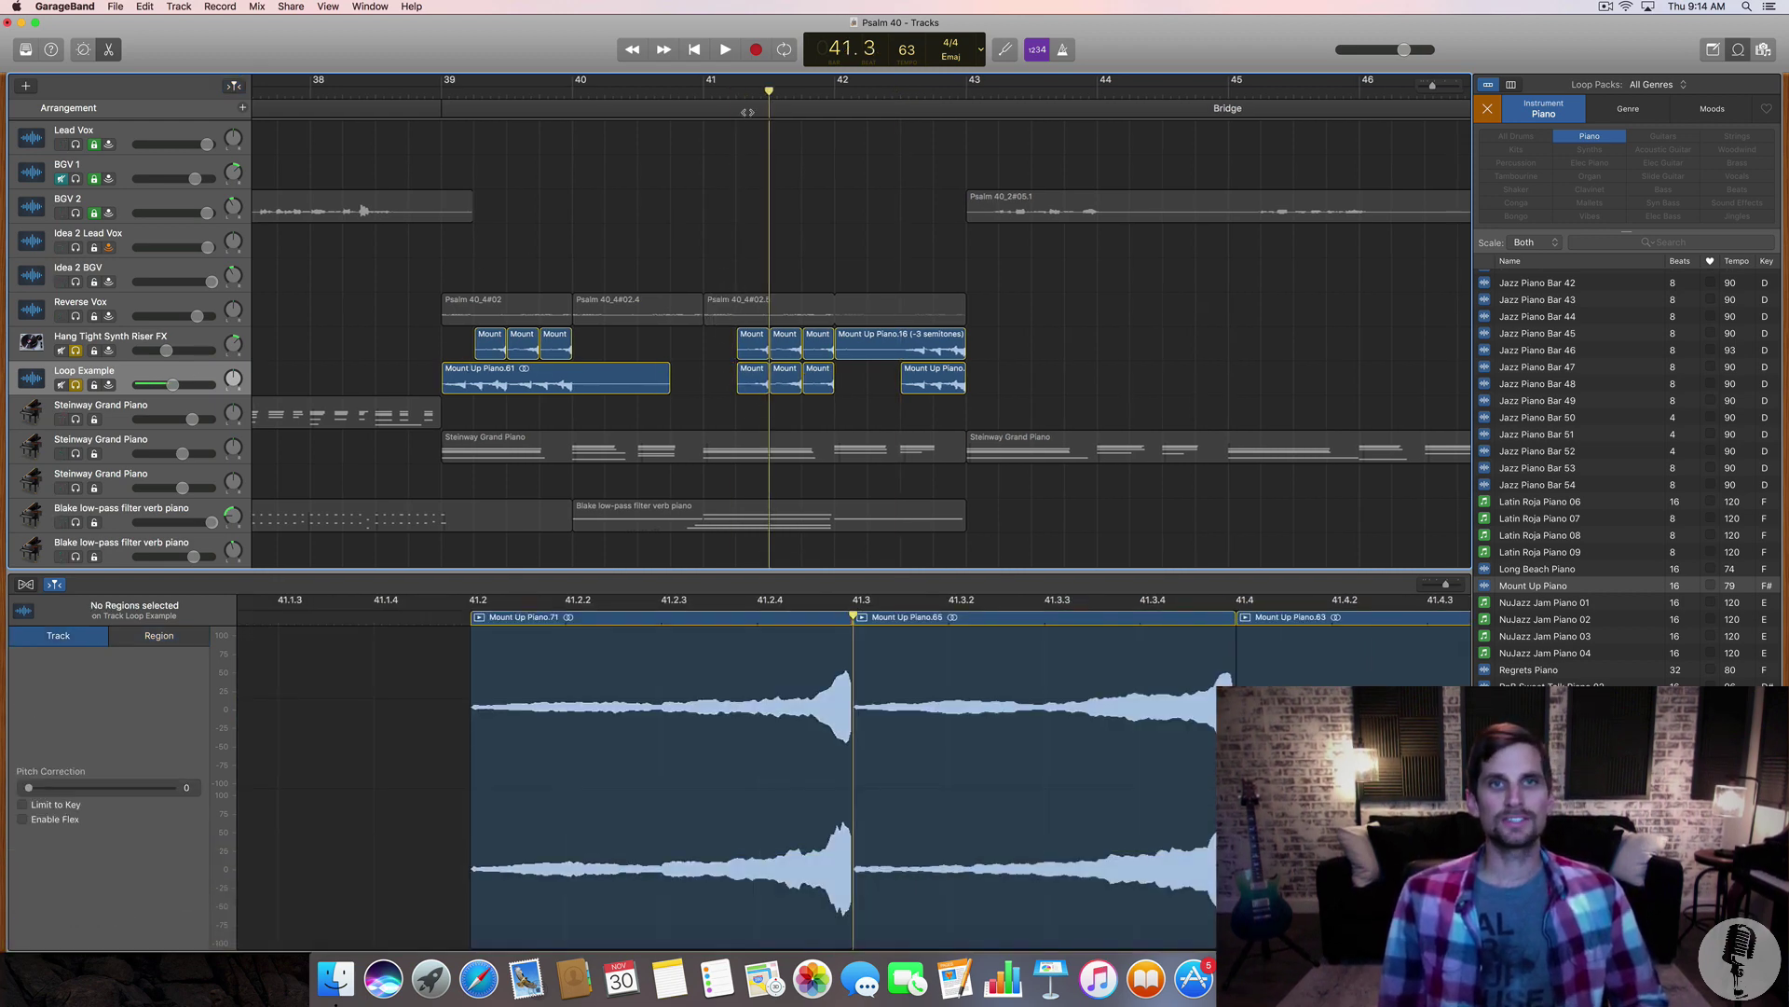
- Play the rearranged piano notes from bar 41.2
click(737, 88)
key(space)
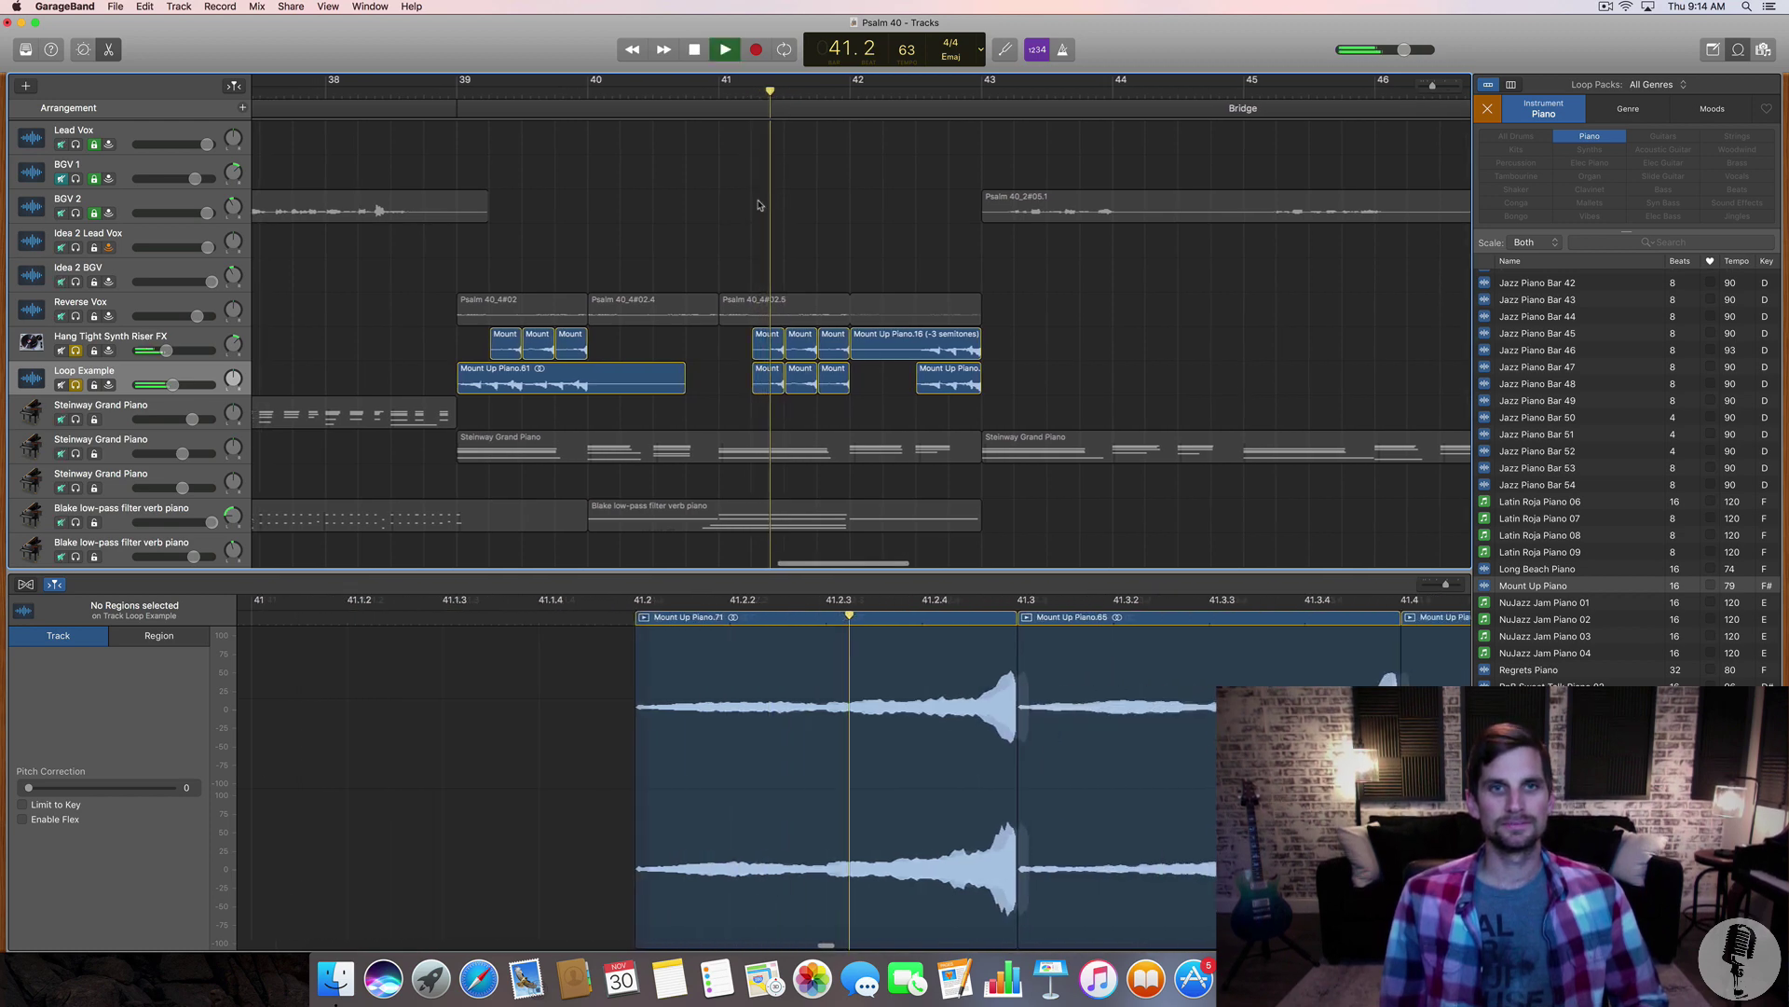
key(space)
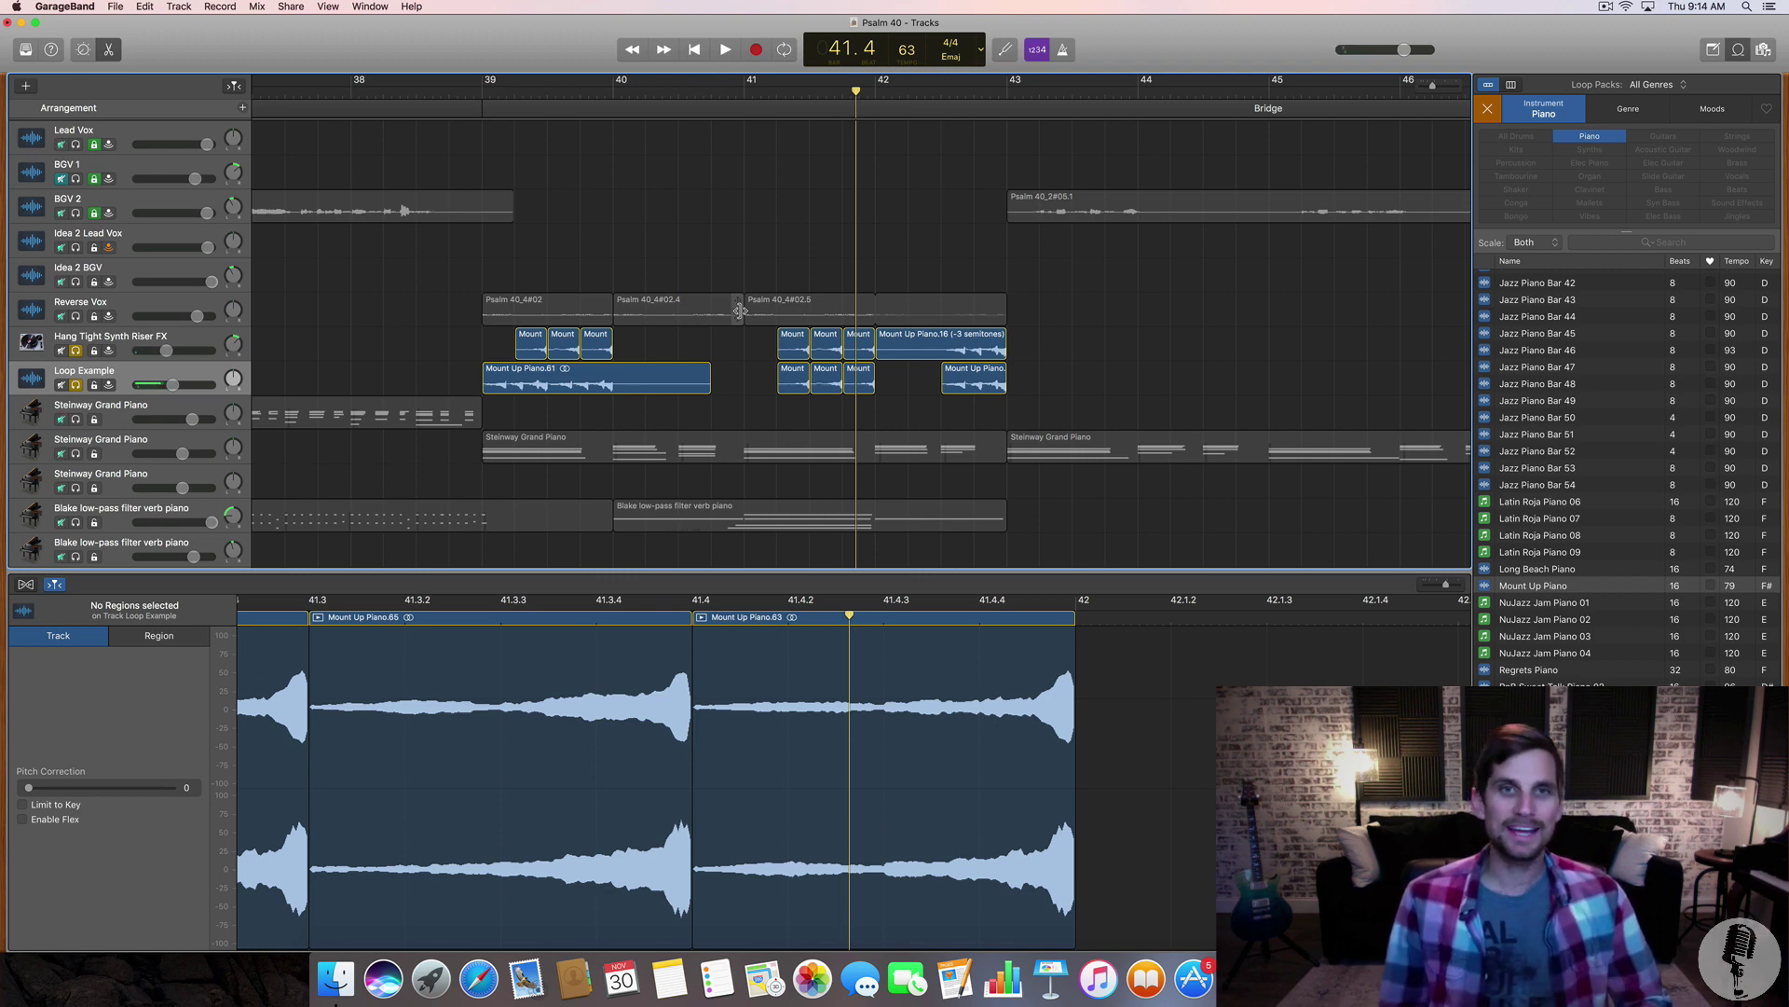
- Unsolo Hang Tight Synth Riser FX and transpose the first Loop Example chop to -3
click(74, 352)
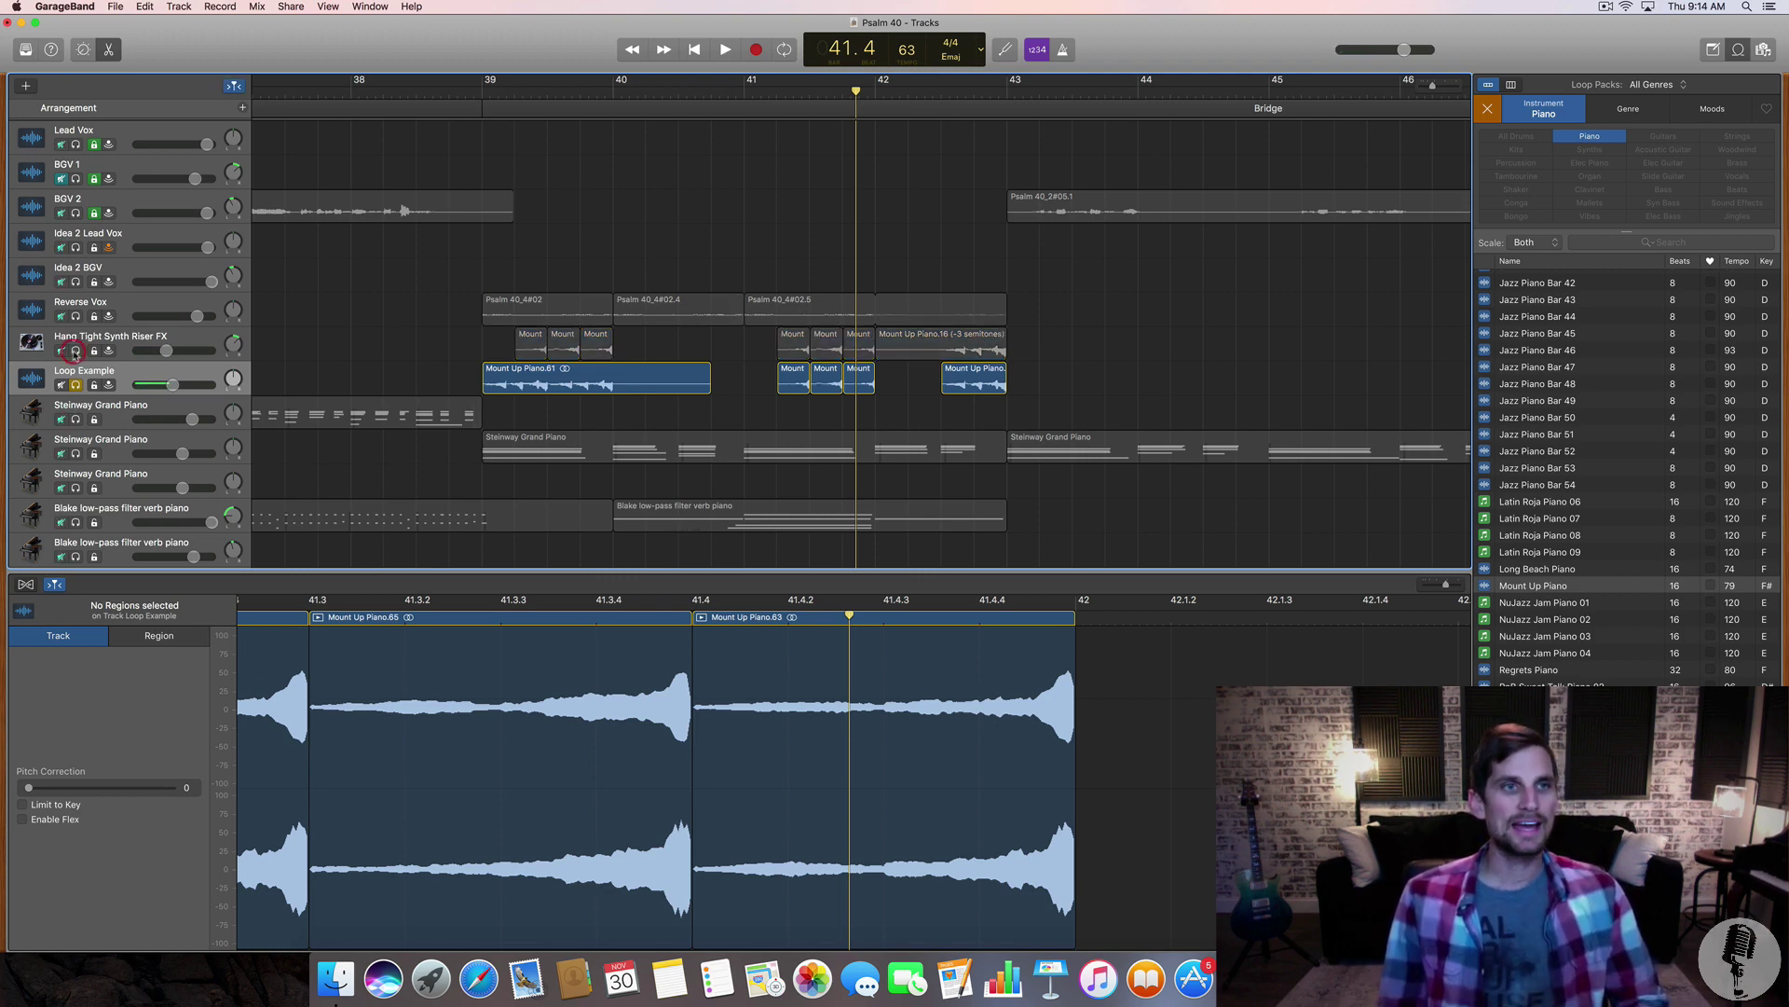
click(796, 349)
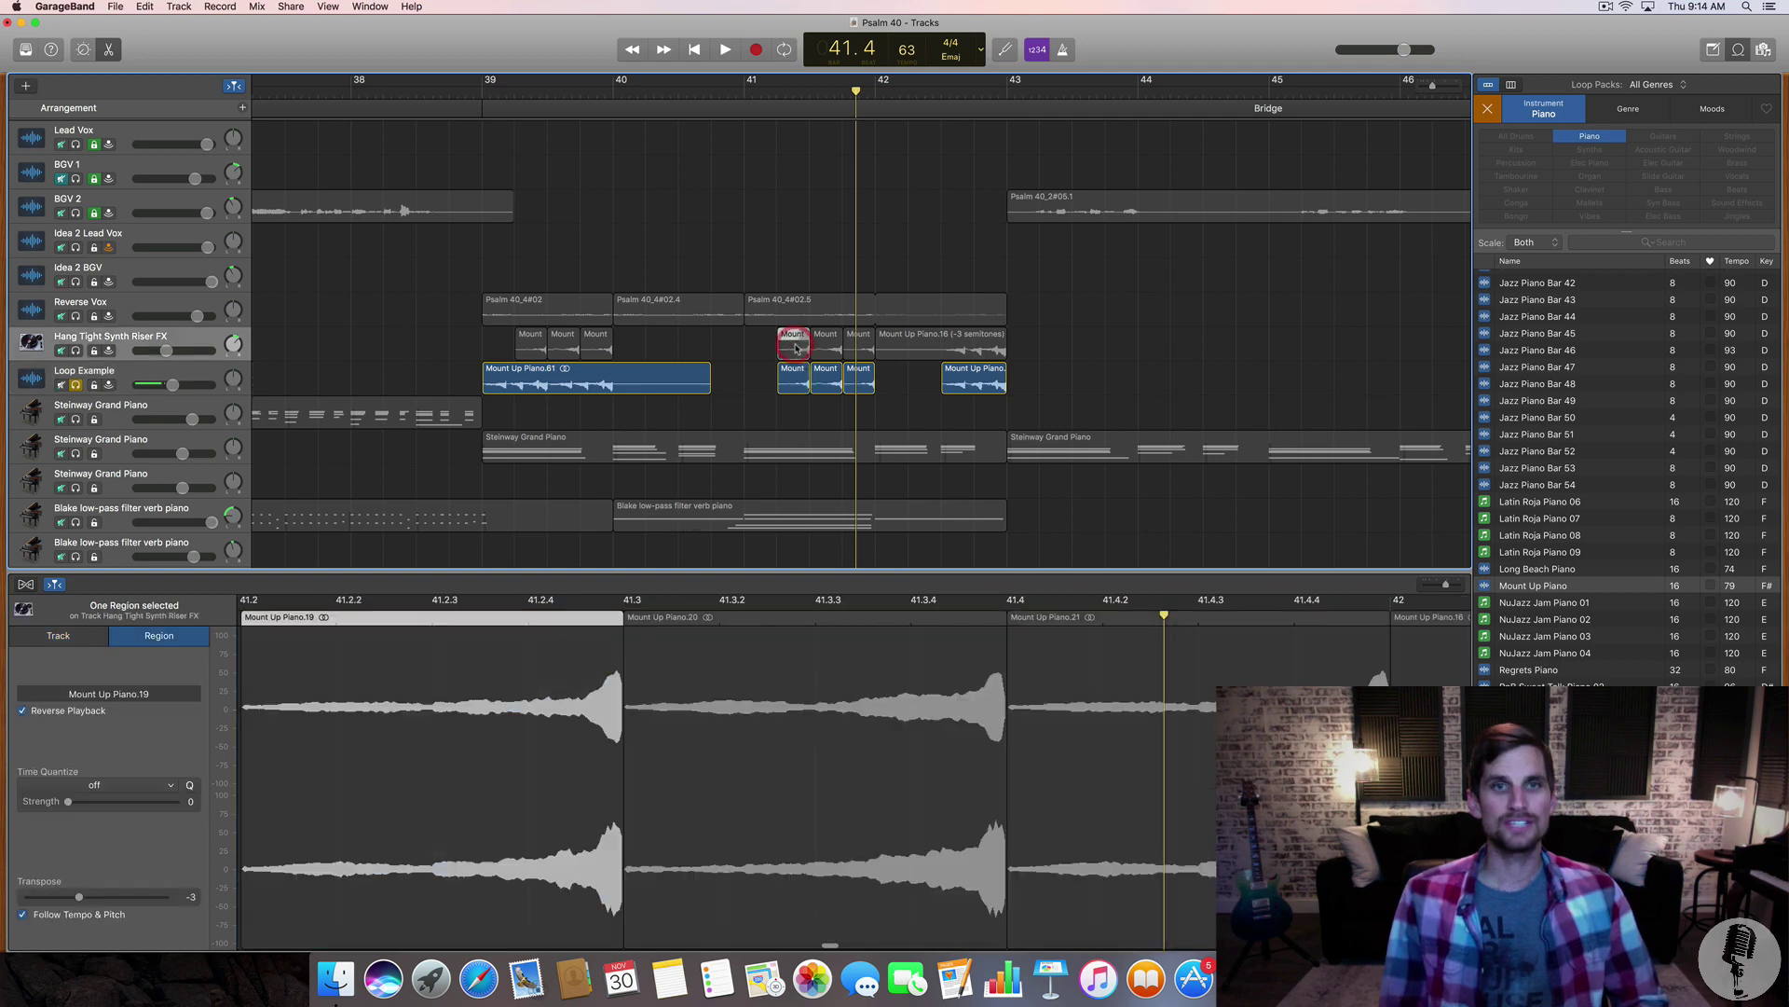
click(795, 386)
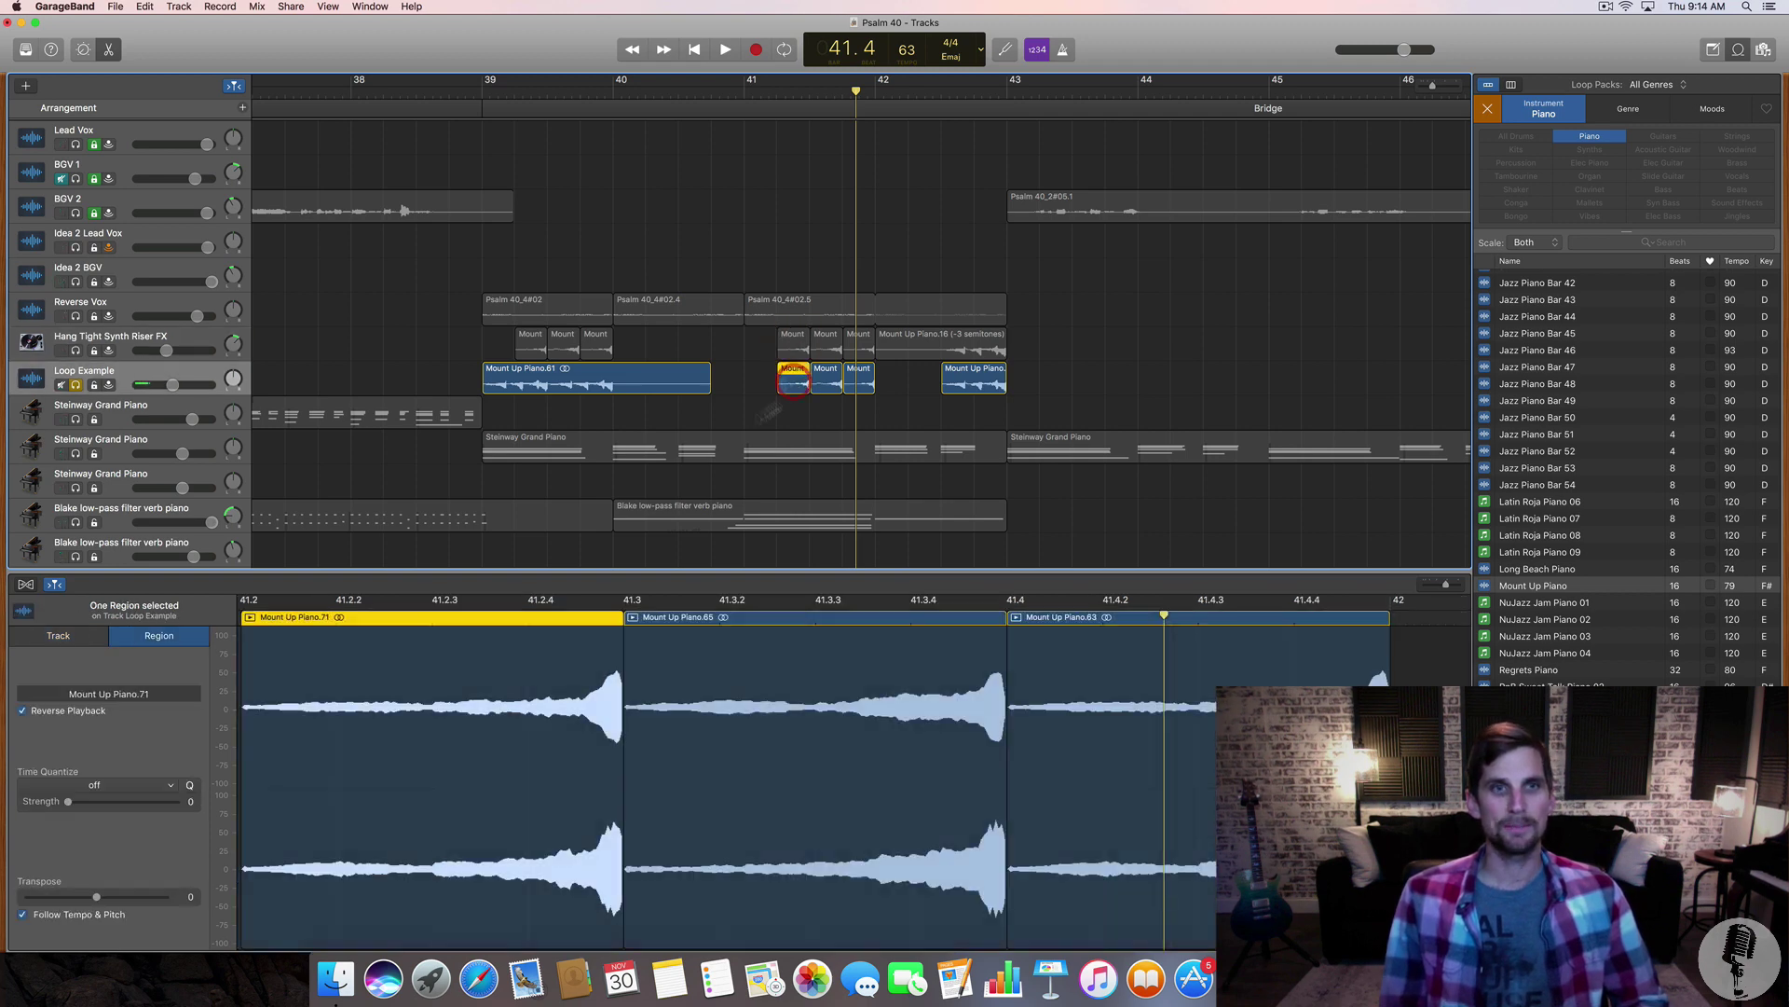
drag(96, 897, 84, 897)
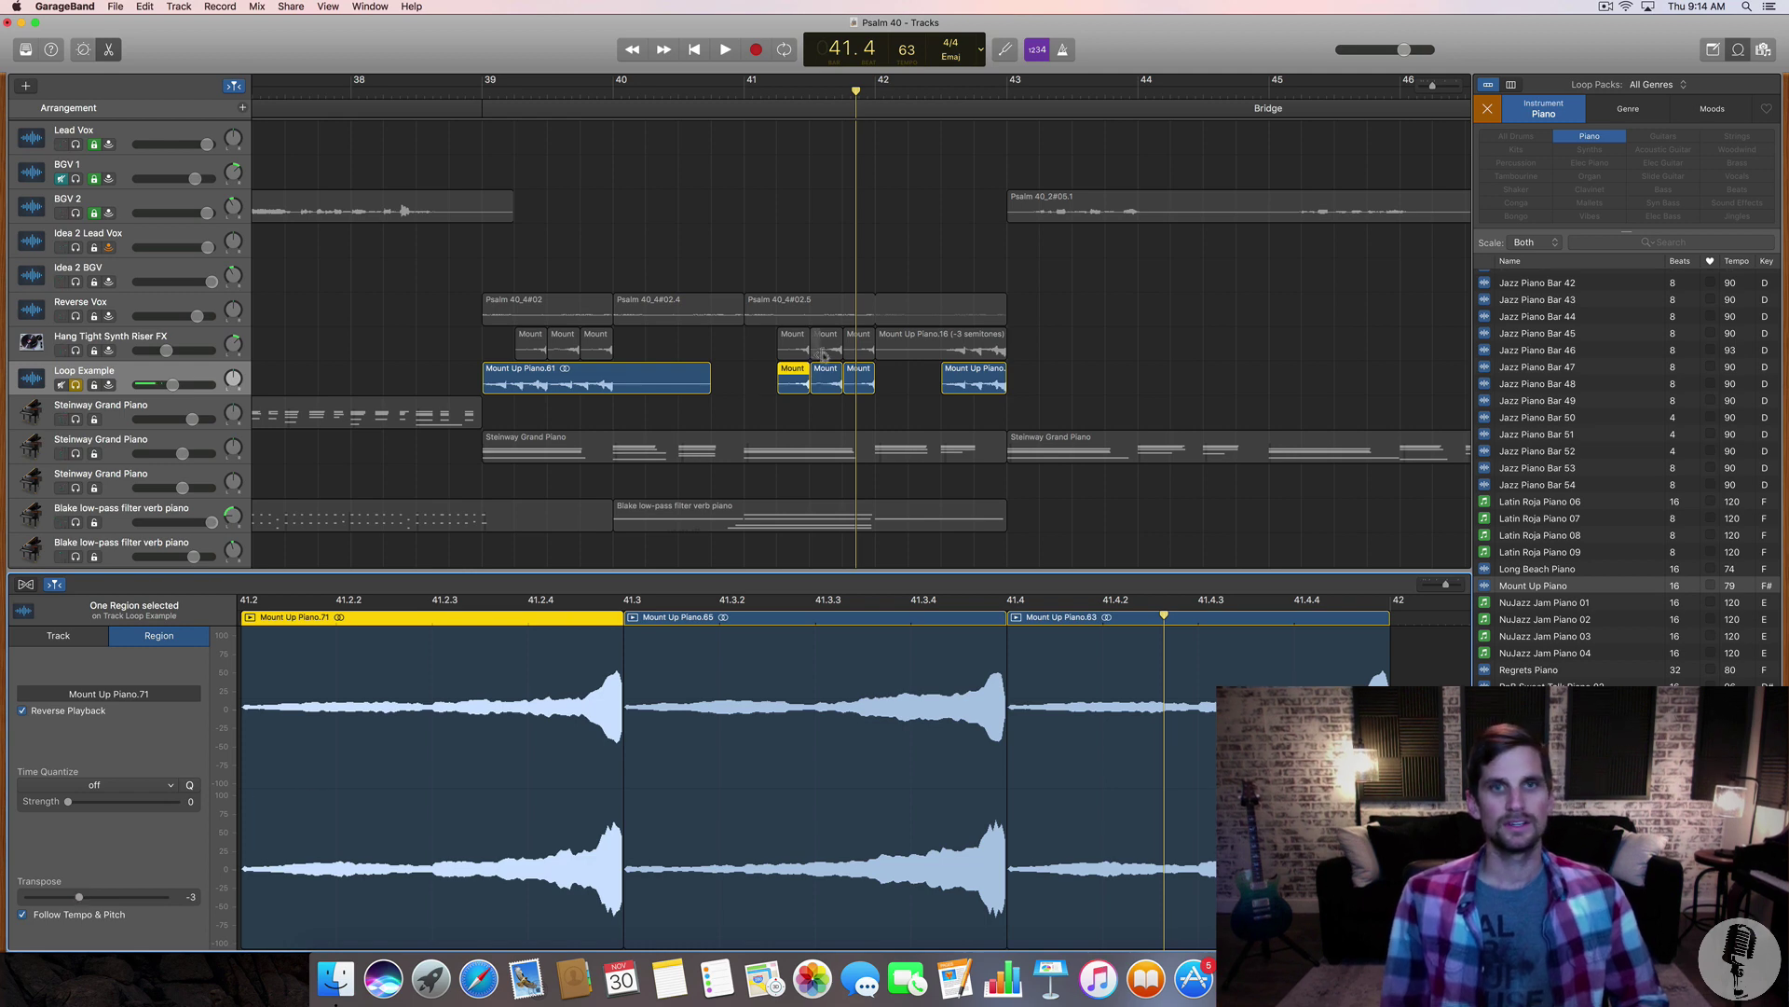
- Match the second chop to the riser's -3 and compare the third riser note with its chop
click(825, 350)
click(826, 384)
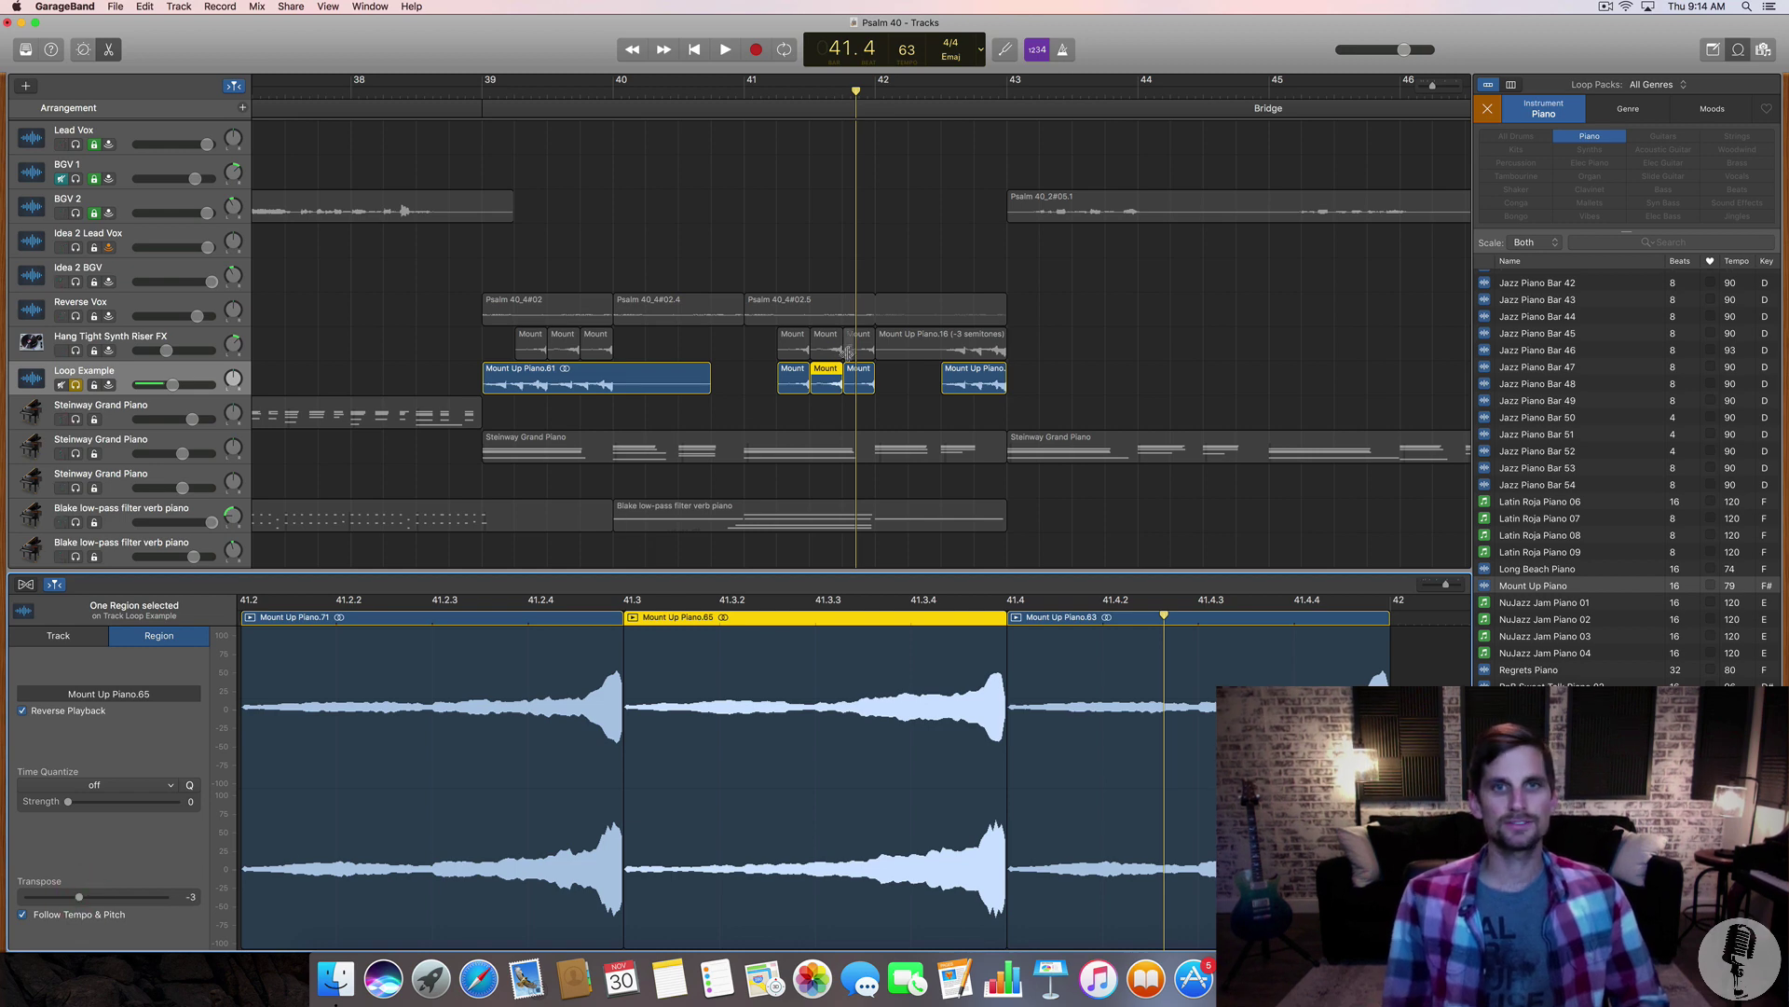
click(857, 348)
click(860, 370)
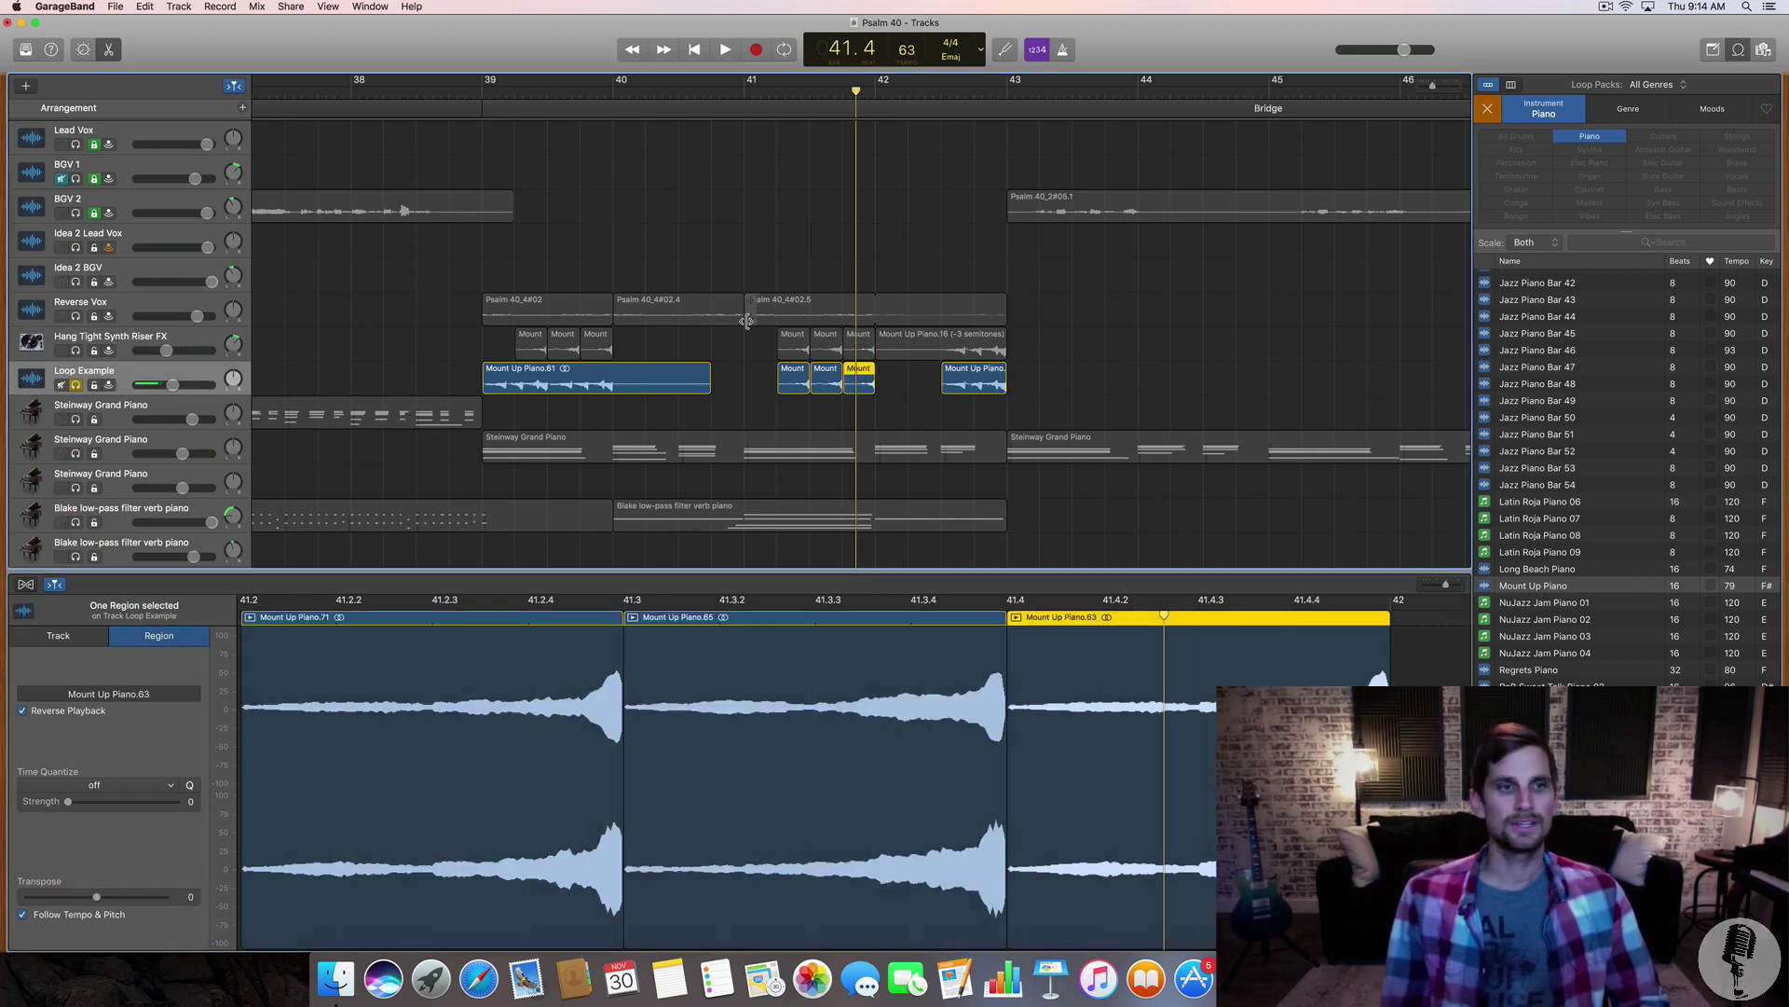
- Play the transposed melody from bar 41.2, then stop
click(777, 91)
key(space)
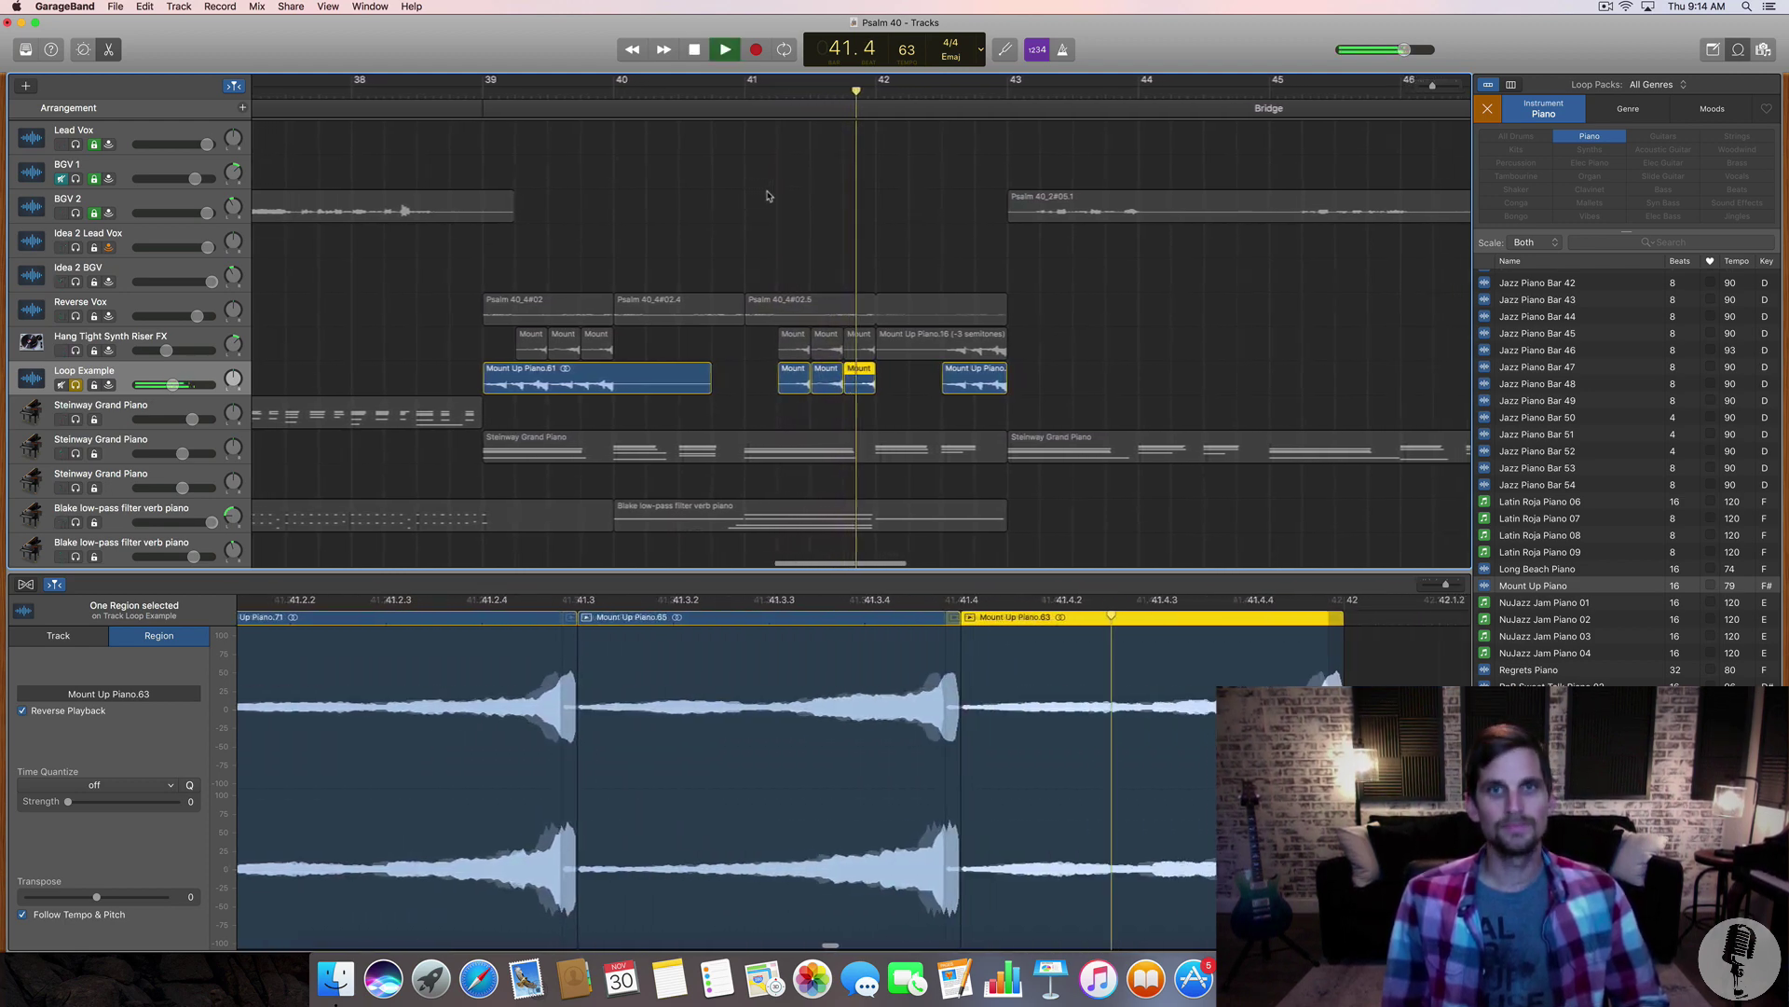
key(space)
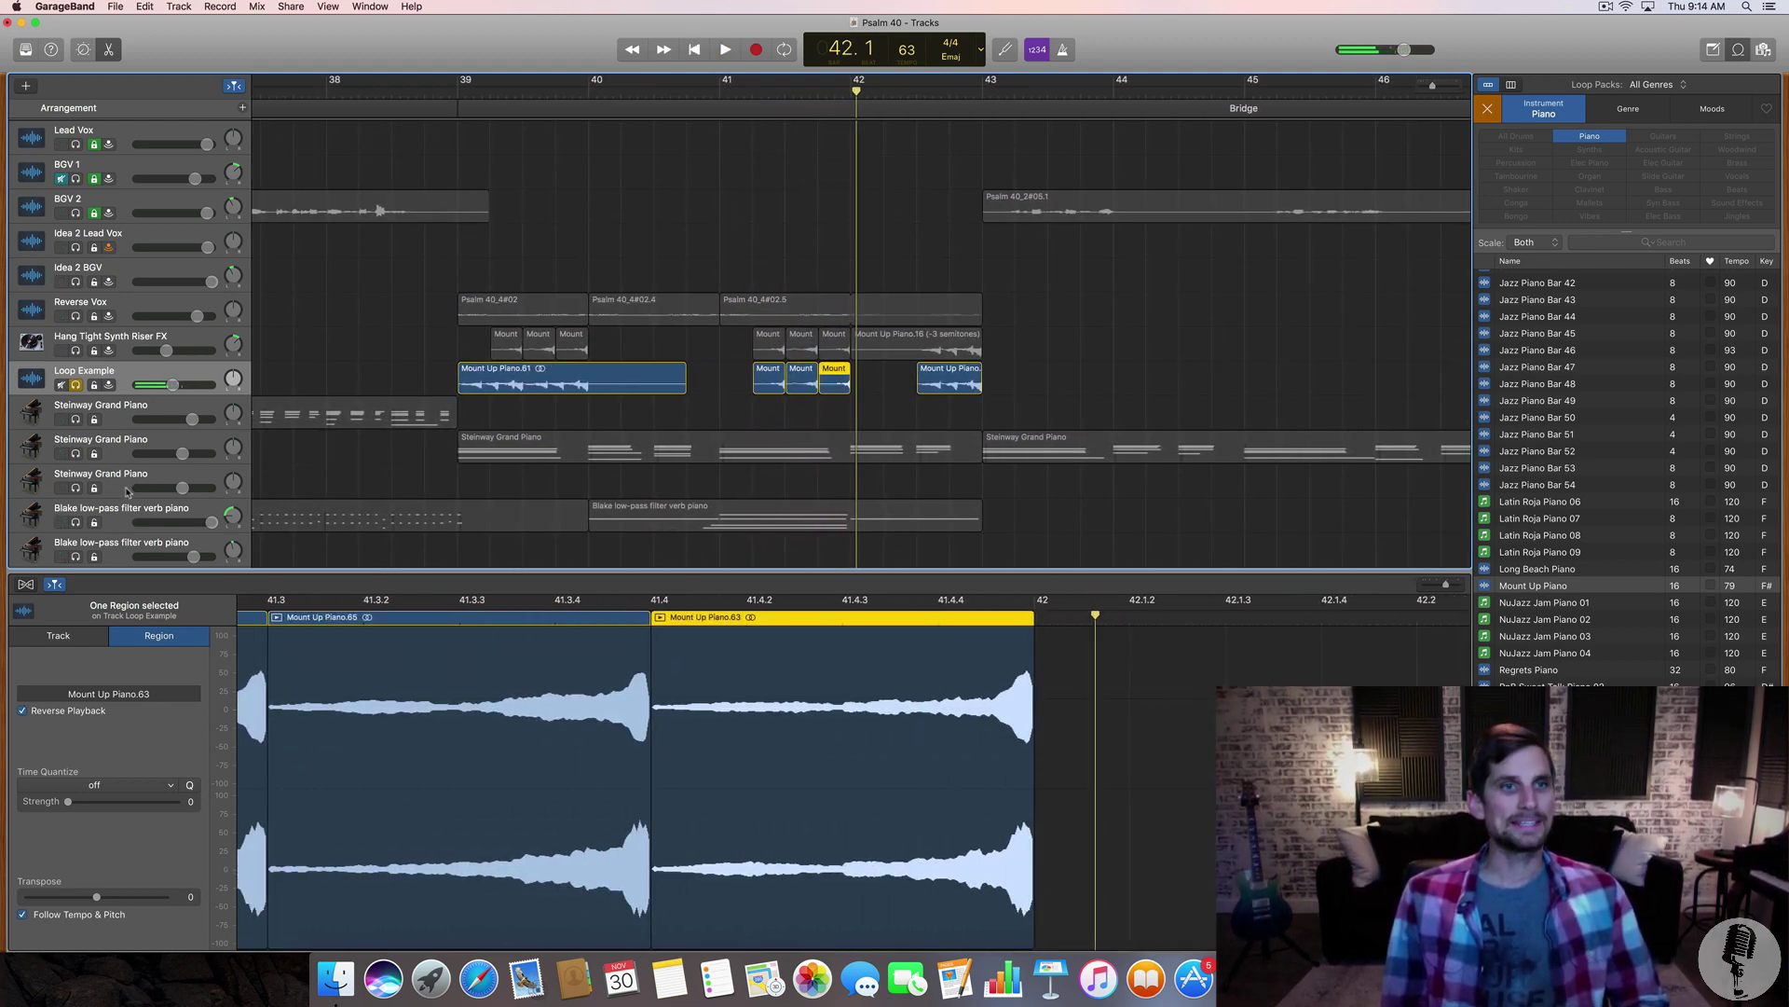
- Solo Steinway Grand Piano and Blake low-pass filter verb piano, then play from bar 41.1
click(75, 454)
click(76, 522)
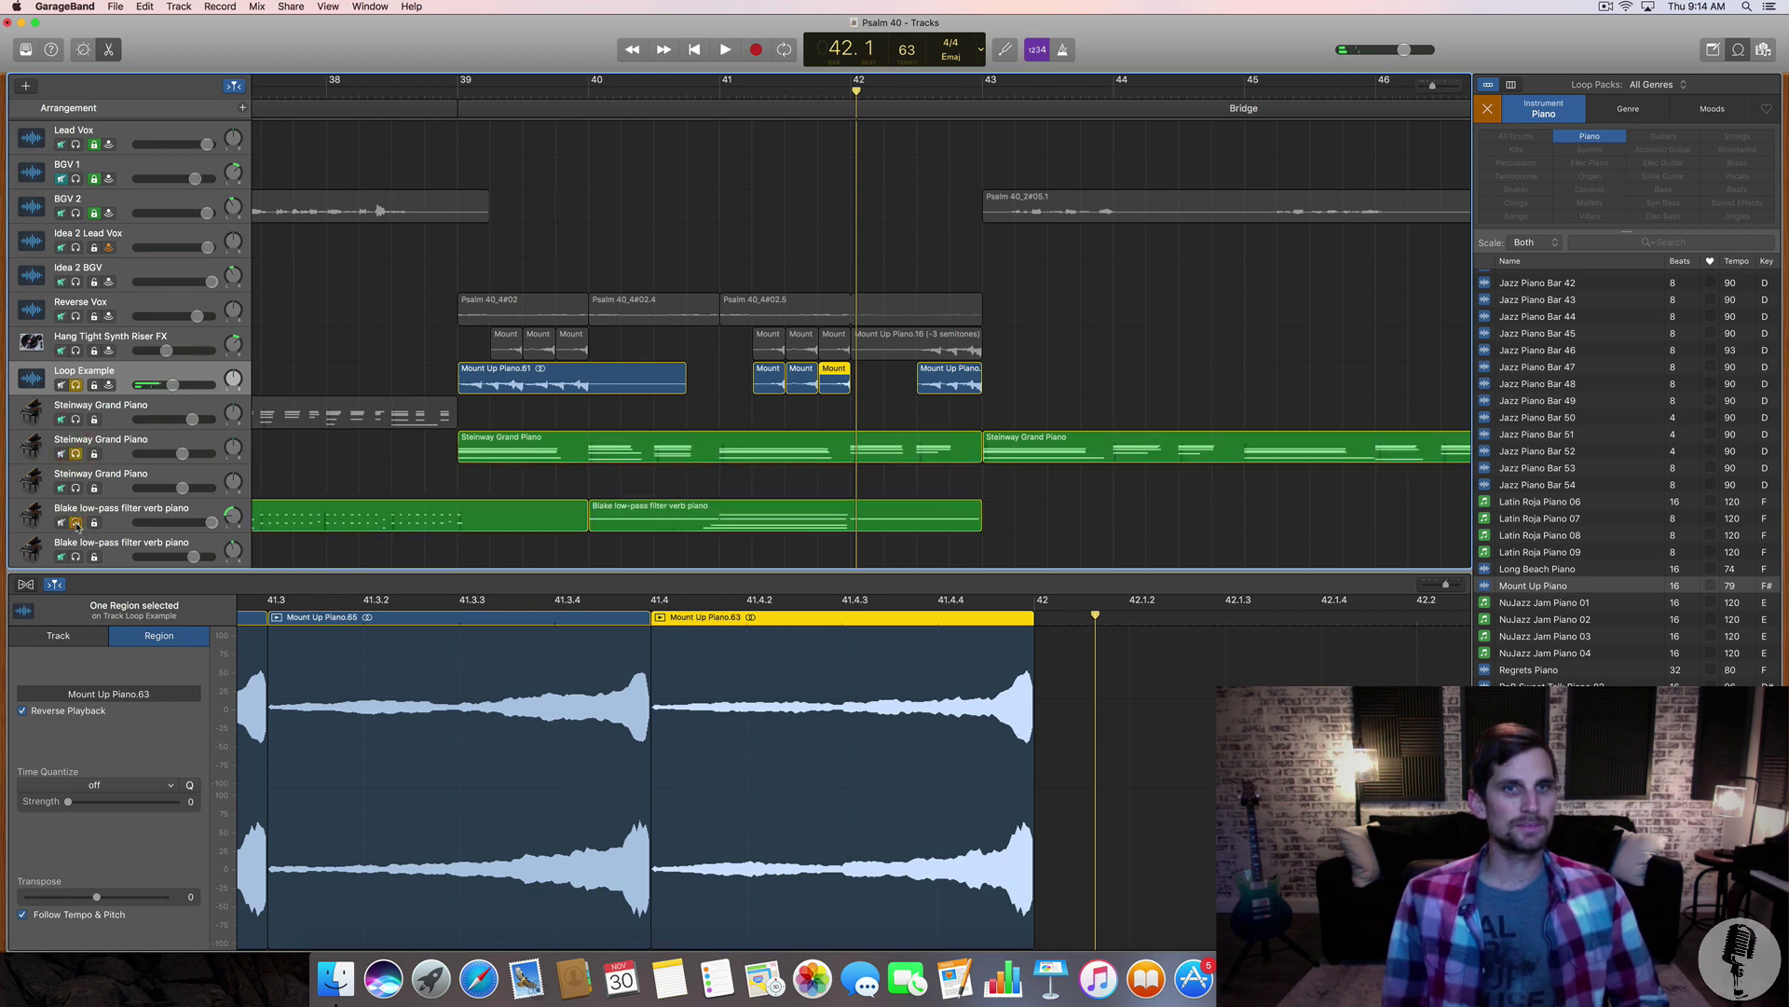
key(comma)
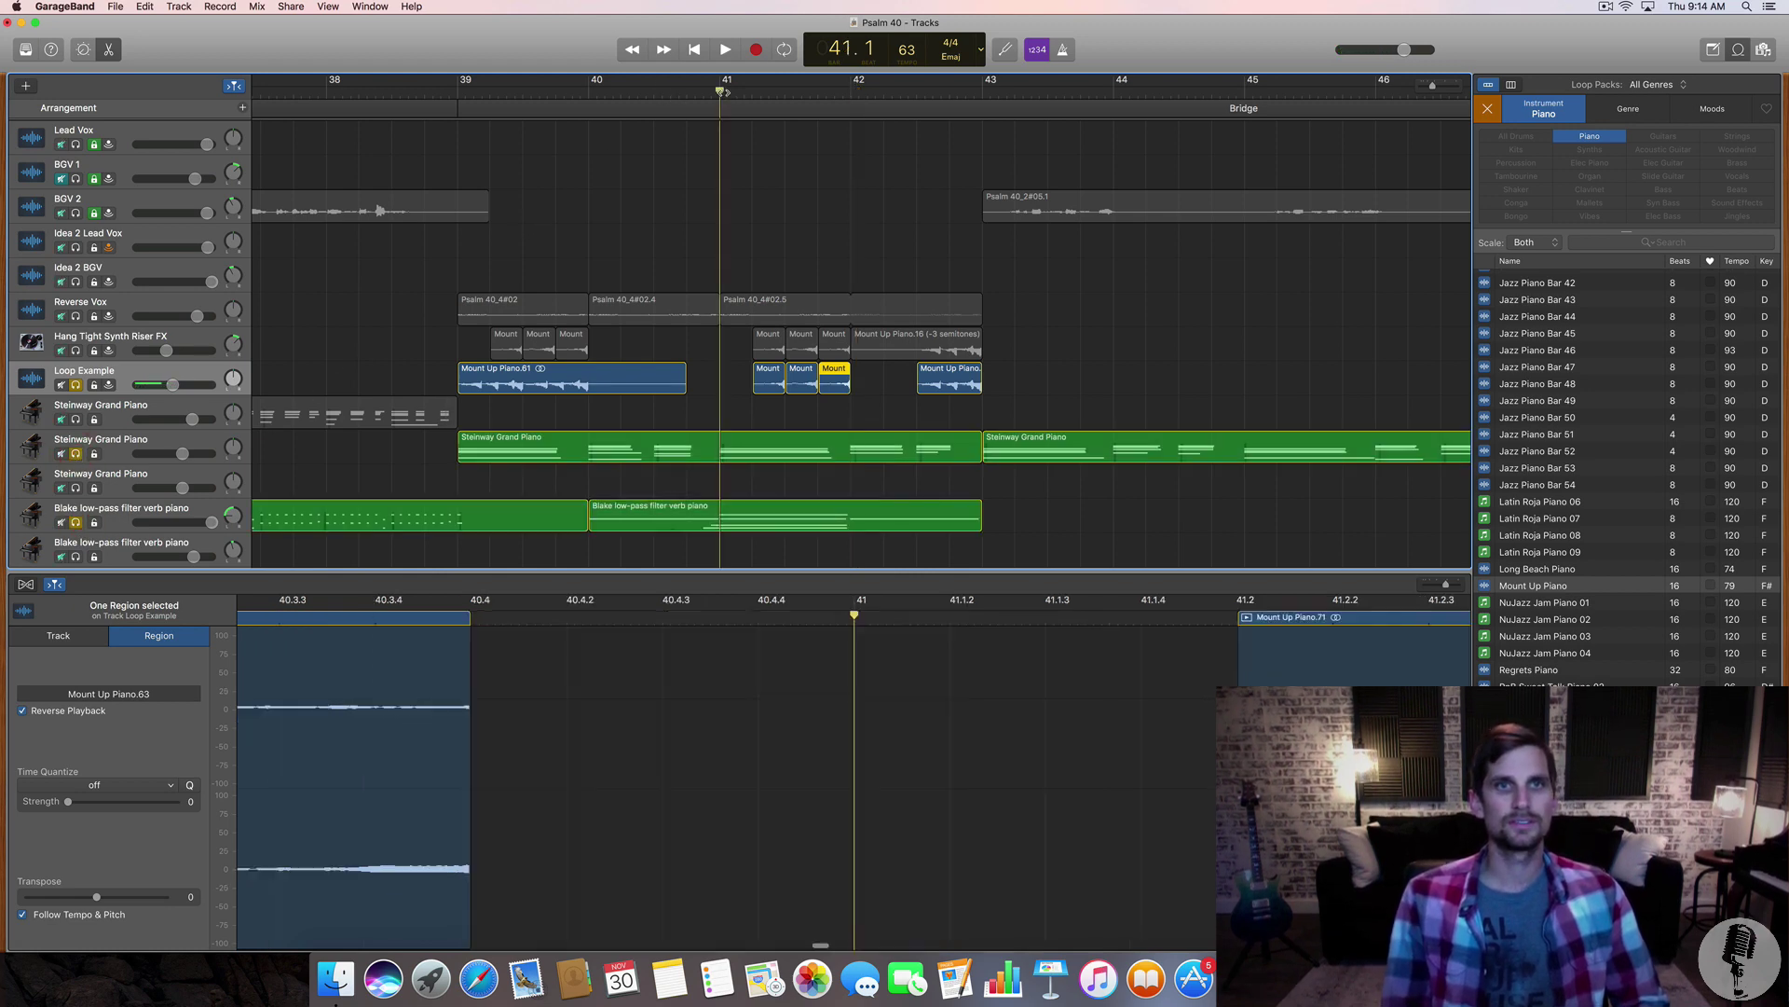
key(space)
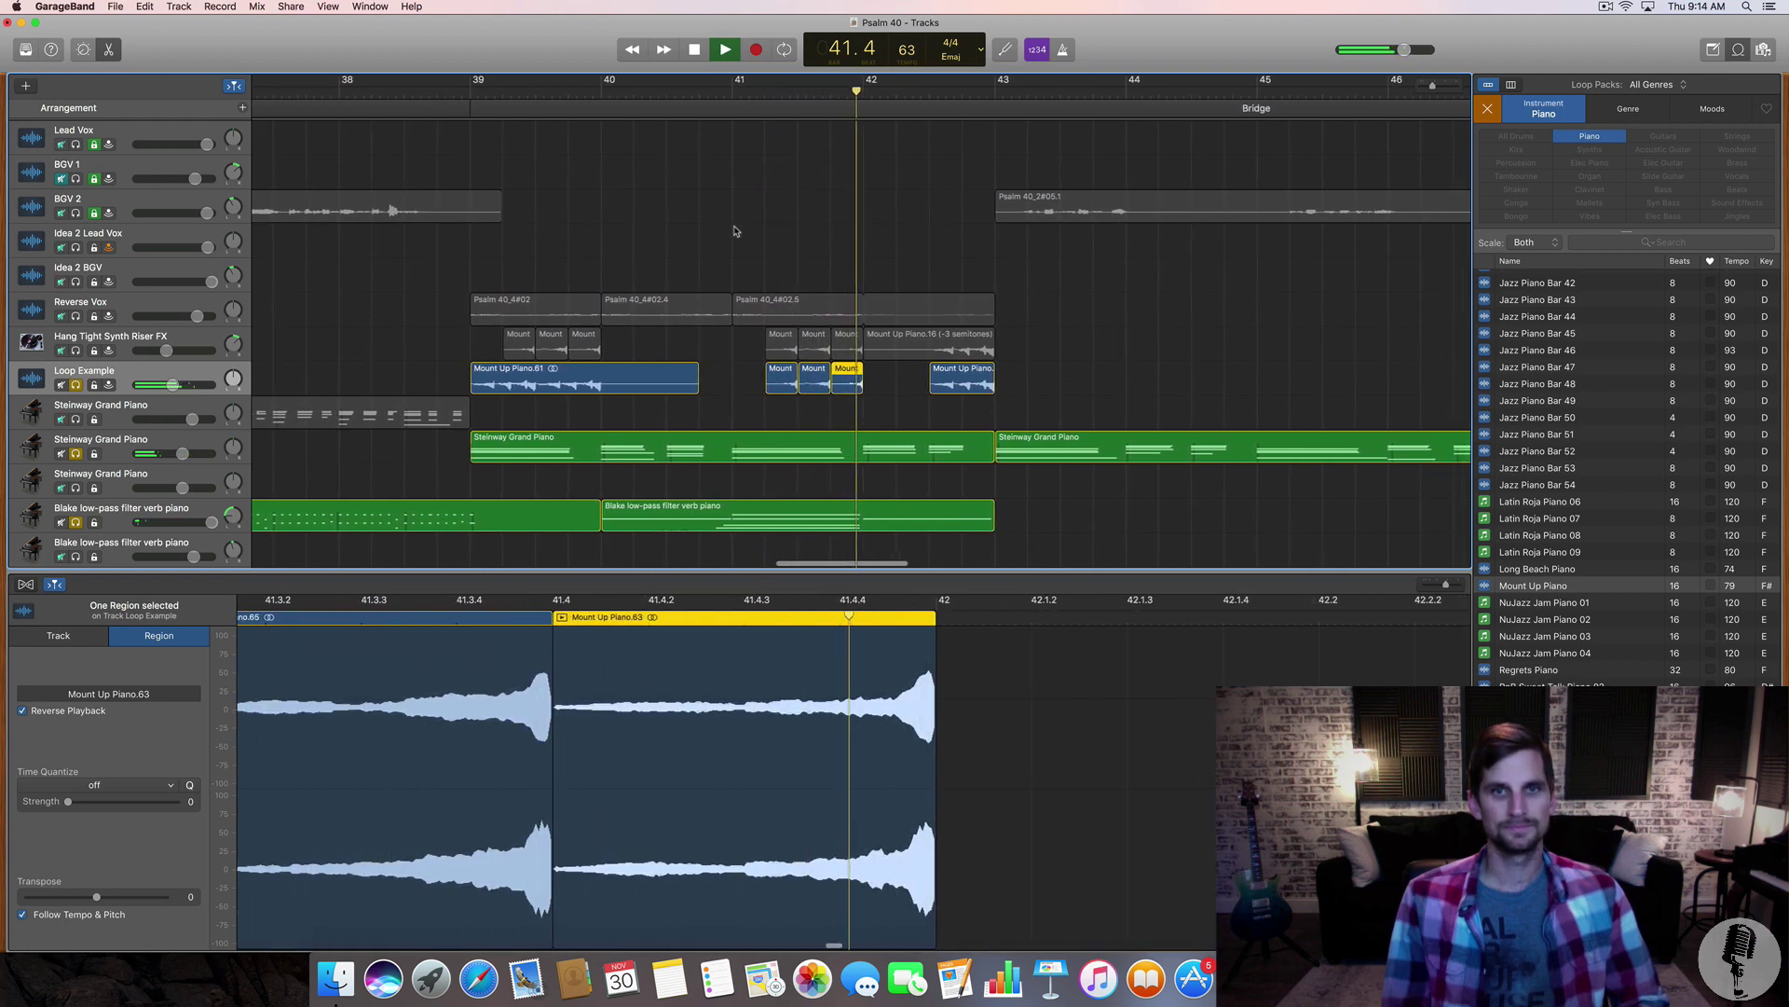
key(space)
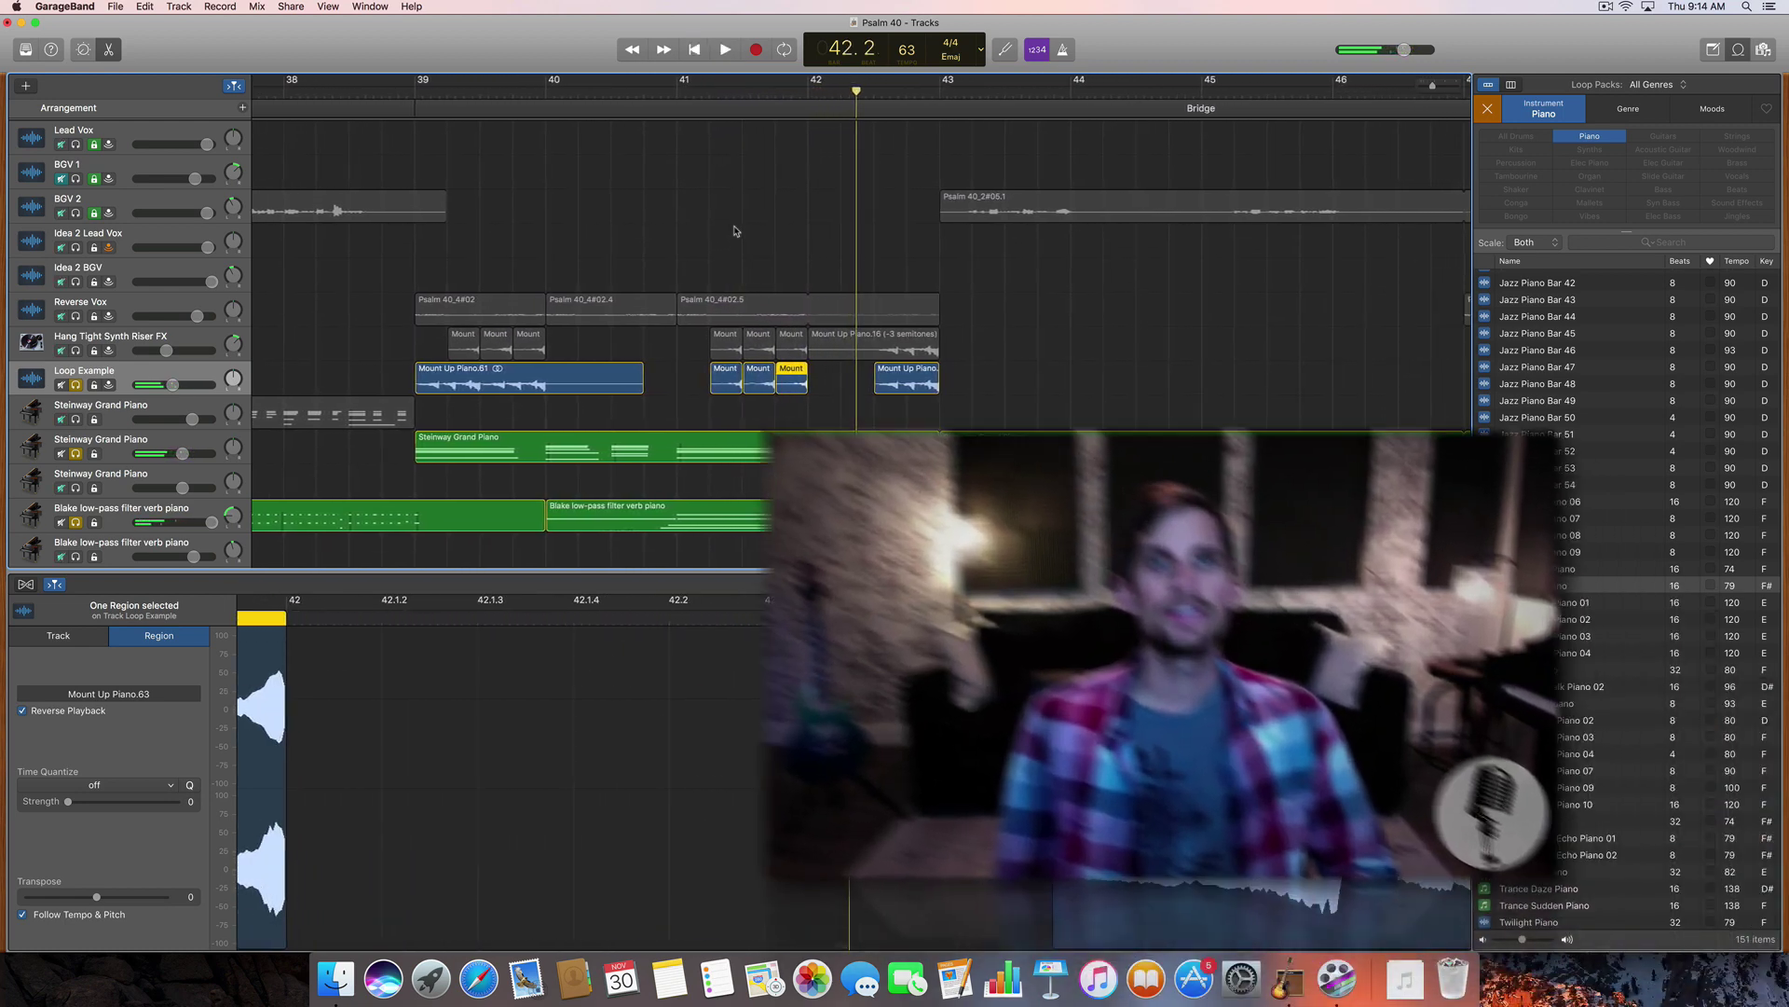